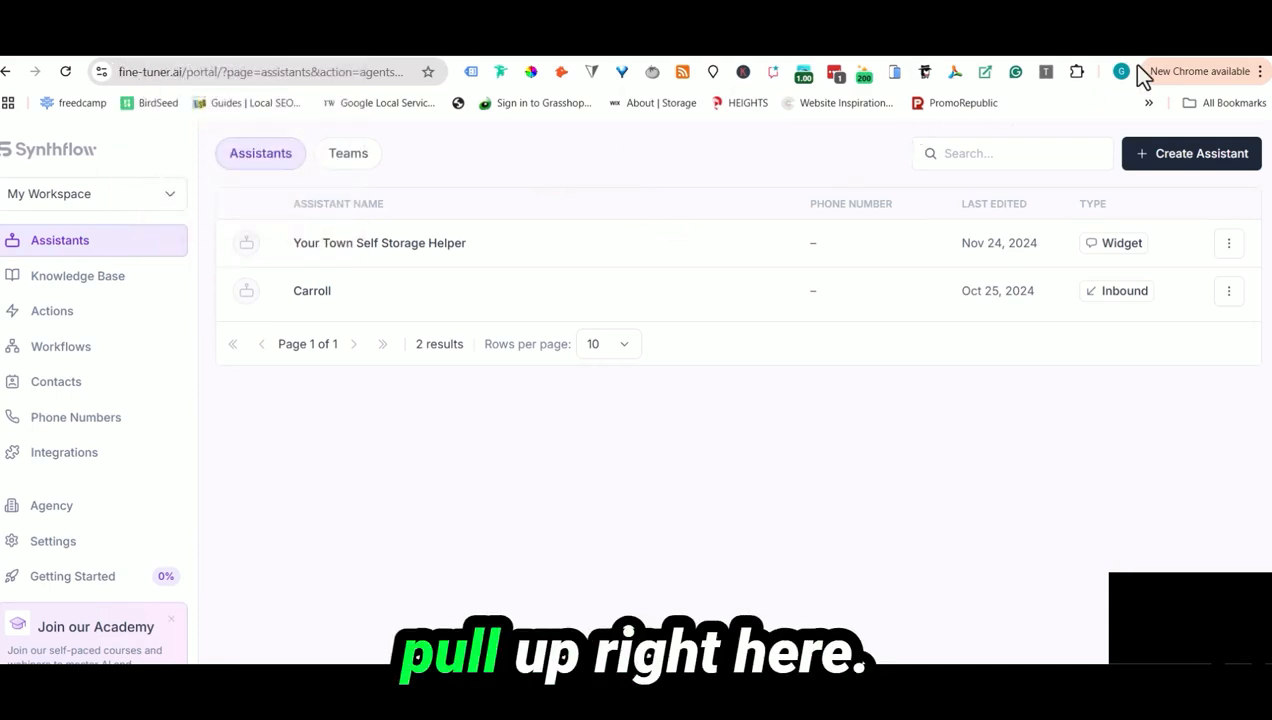
# - Switch to the browser window showing the Synthflow homepage and decline all of its cookies
pyautogui.hotkey('alt', 'Tab')
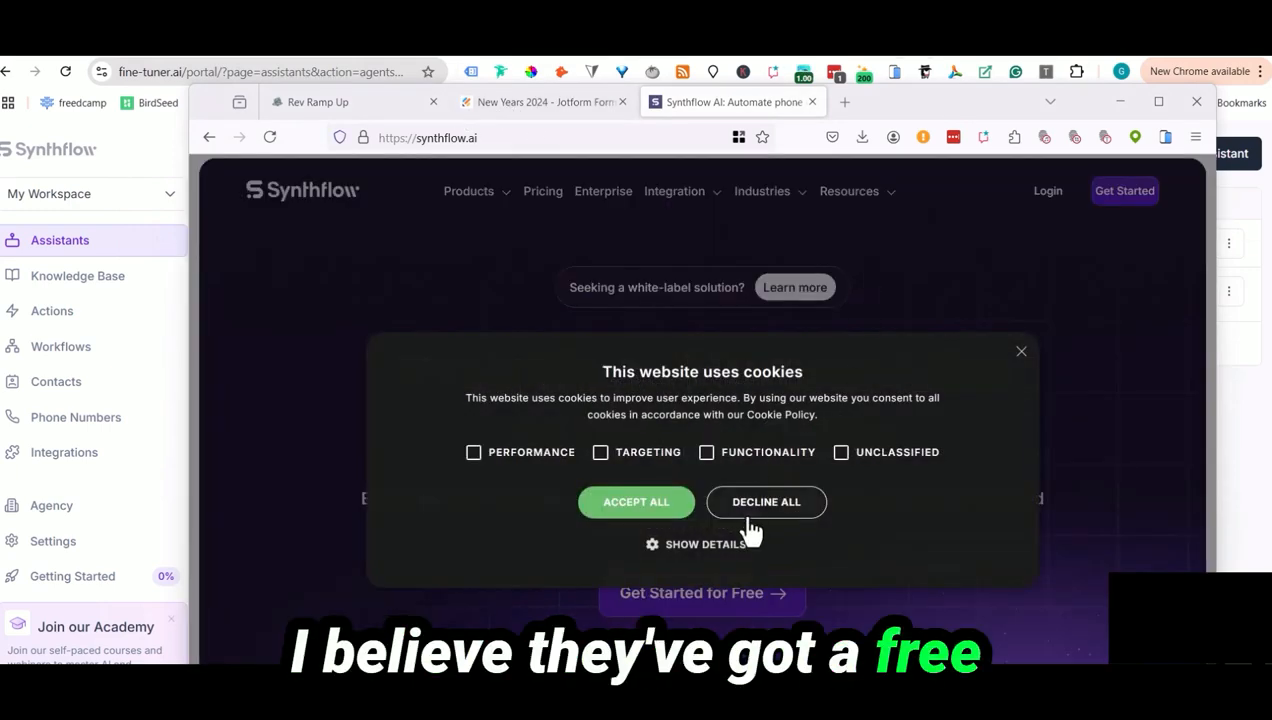
pyautogui.click(752, 508)
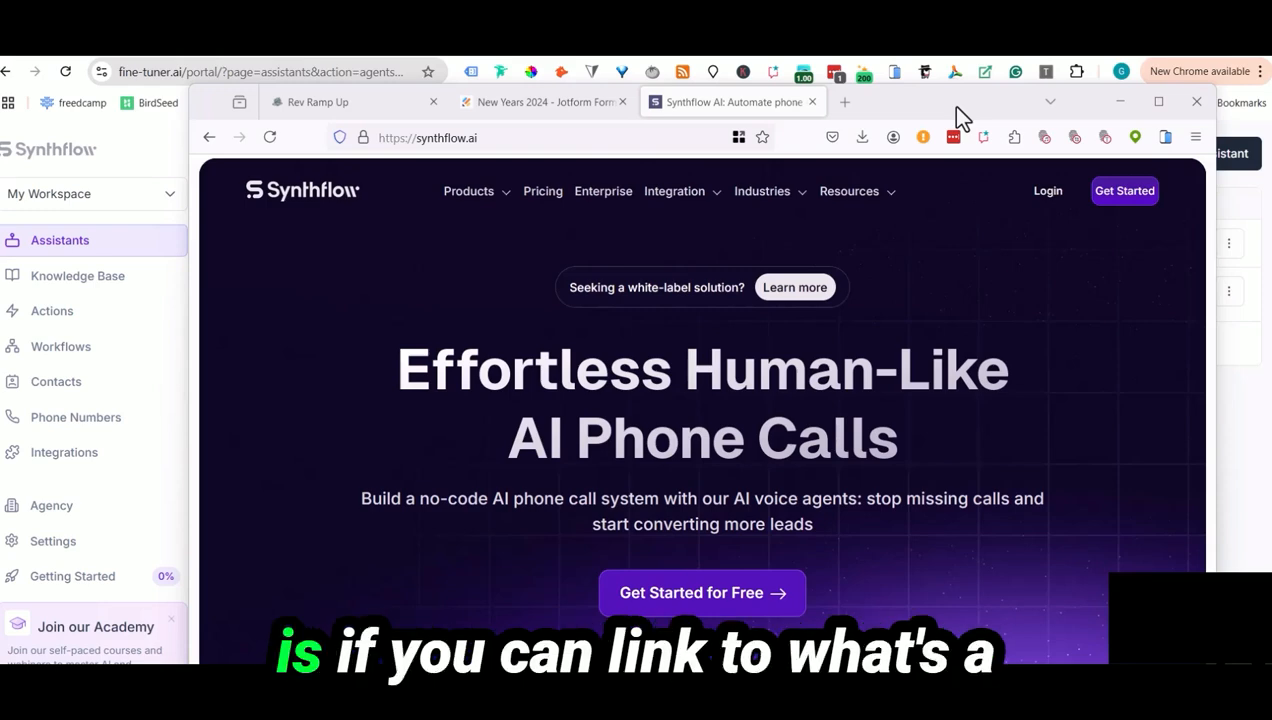
# - Search the web for "elleven labs" in a new browser tab
pyautogui.click(843, 103)
pyautogui.write('el')
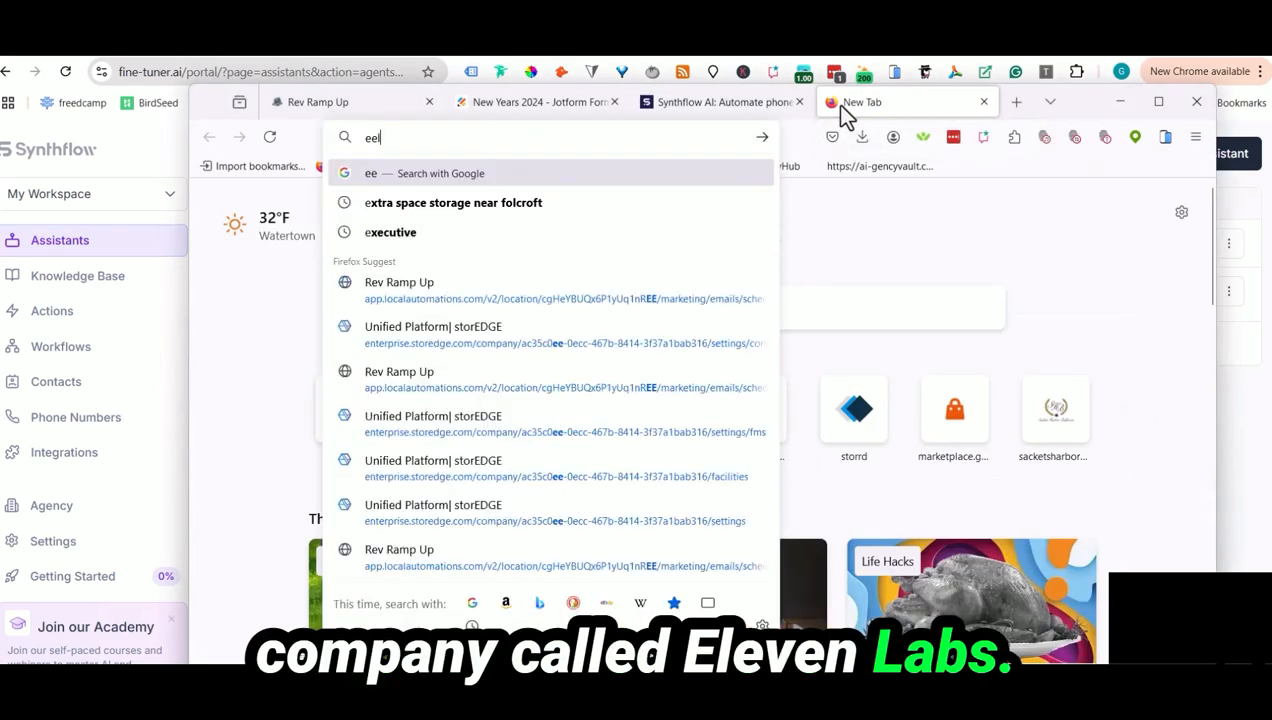
pyautogui.write('leven lba')
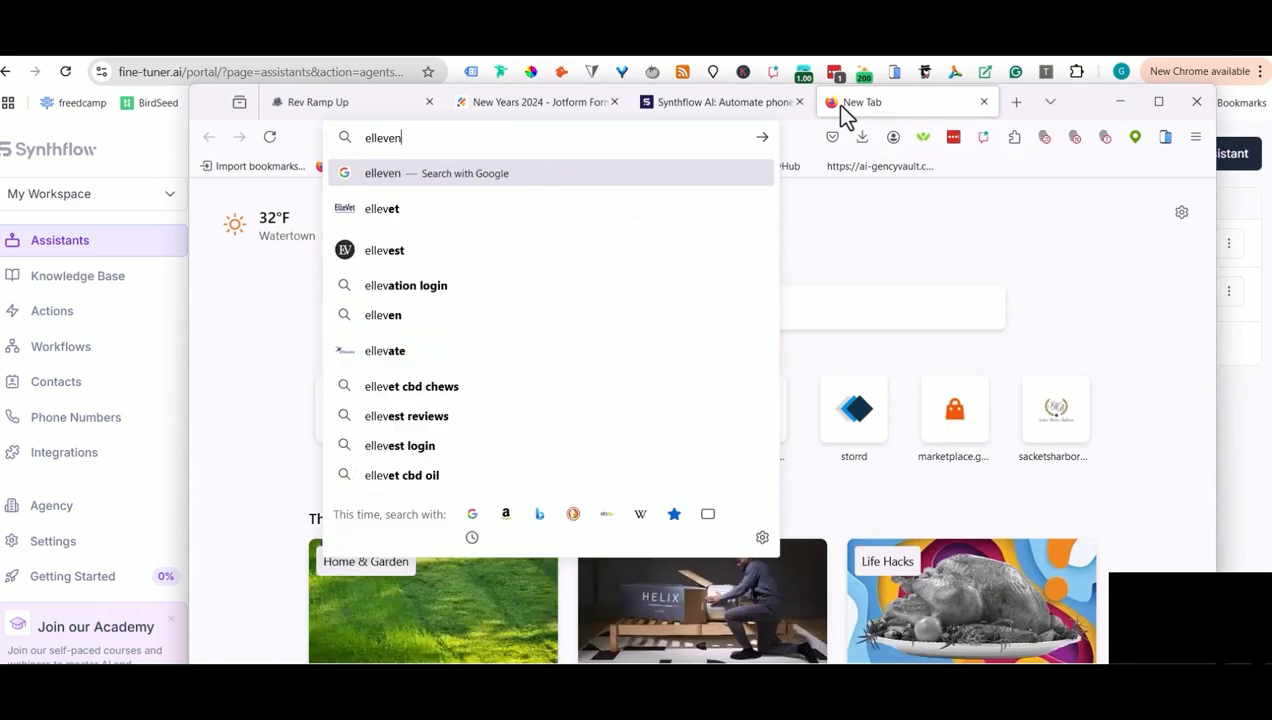
pyautogui.press('BackSpace')
pyautogui.write('abs')
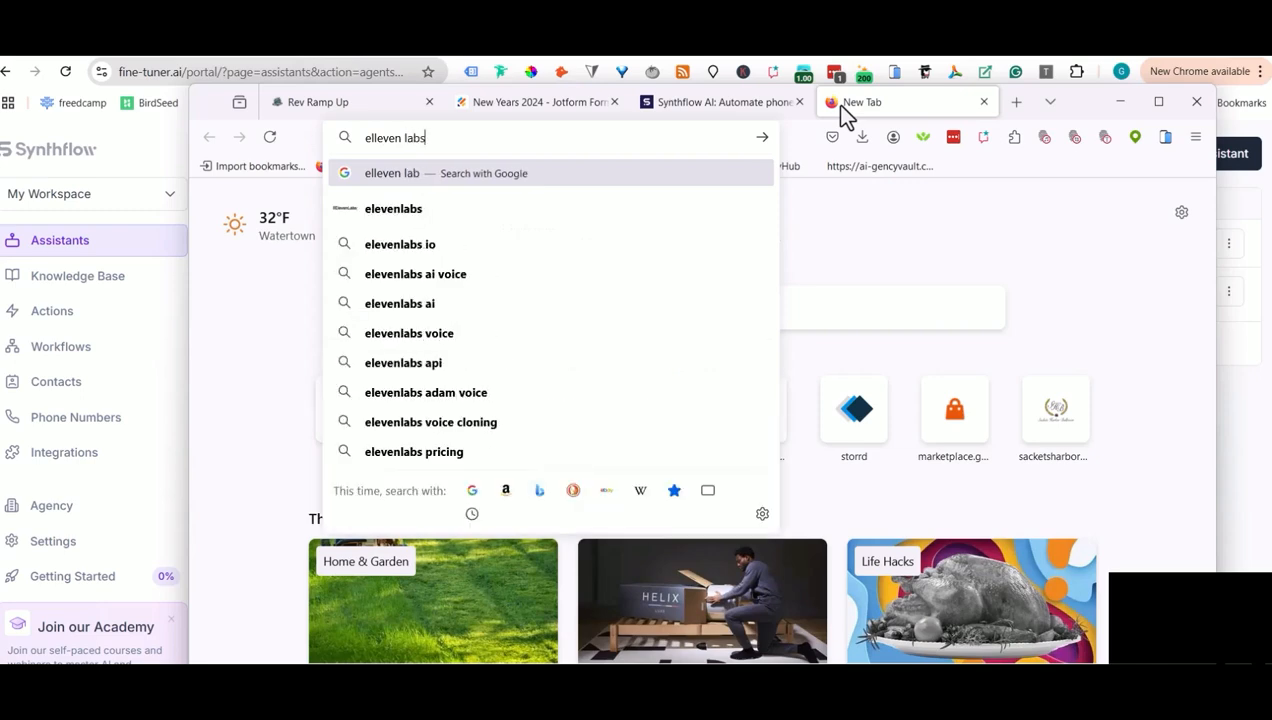
pyautogui.press('Return')
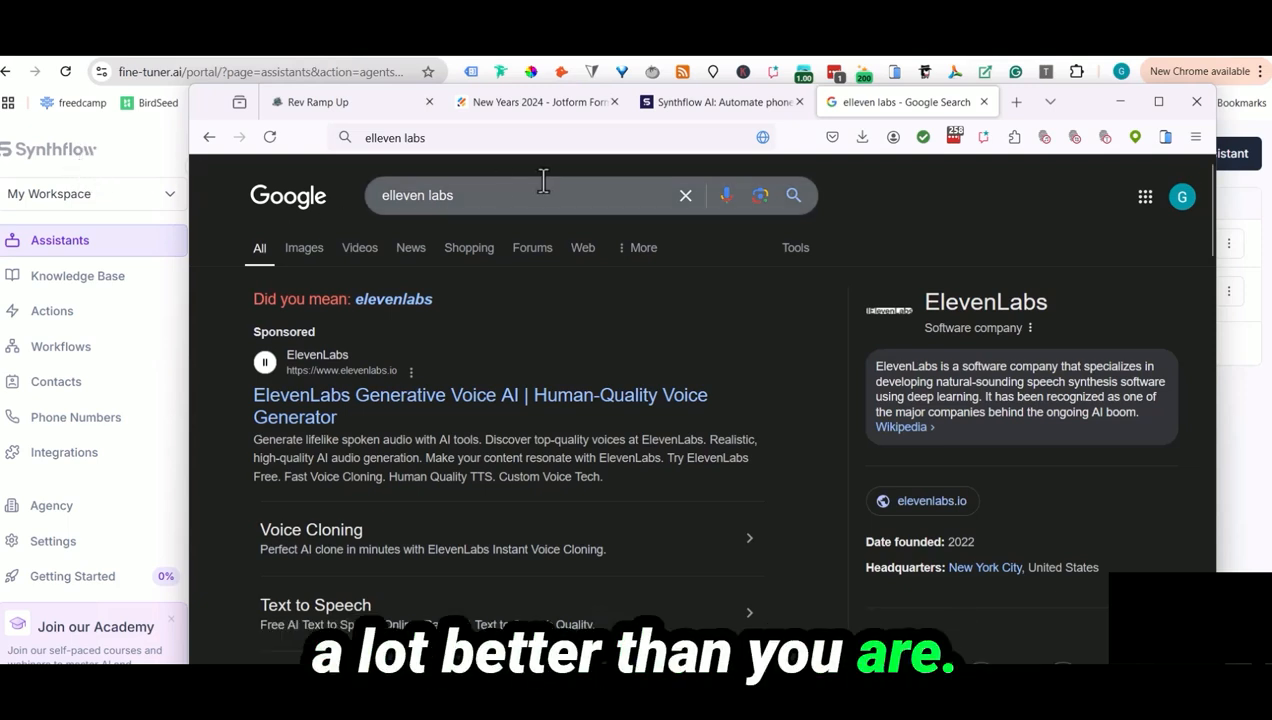
# - Return to the Synthflow assistants page and create a new widget assistant from scratch
pyautogui.click(1120, 101)
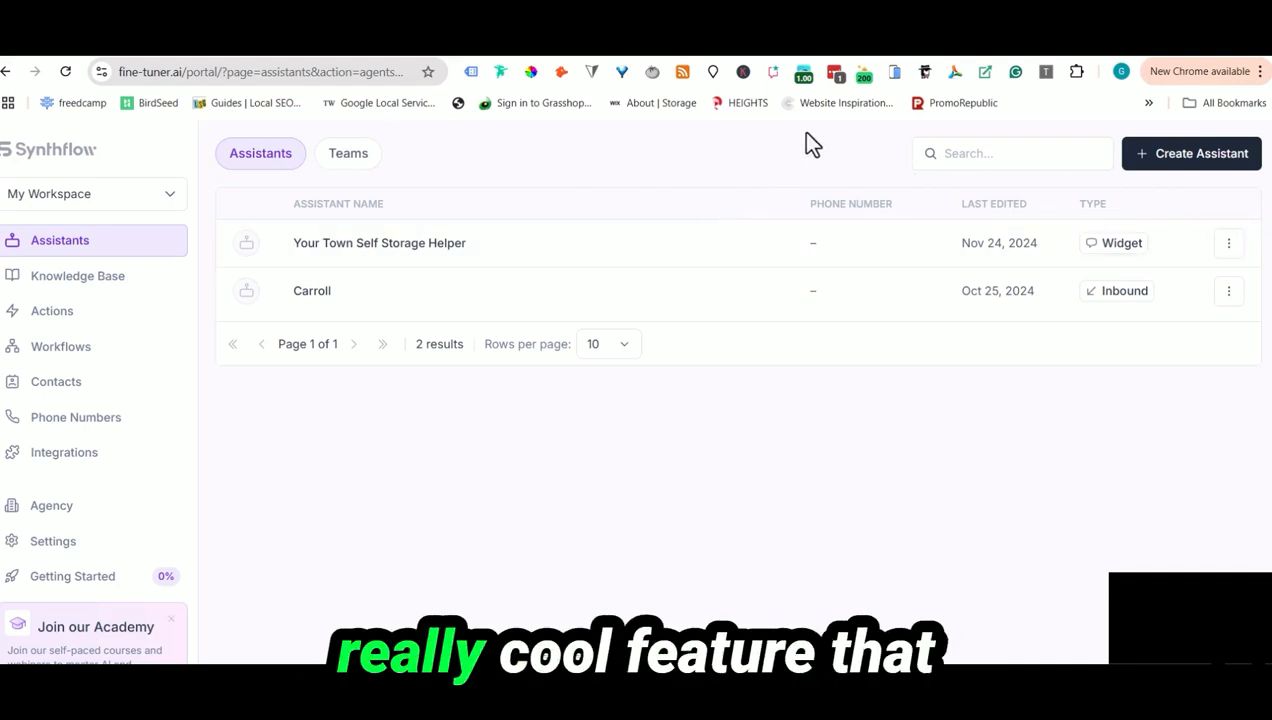
pyautogui.click(1197, 168)
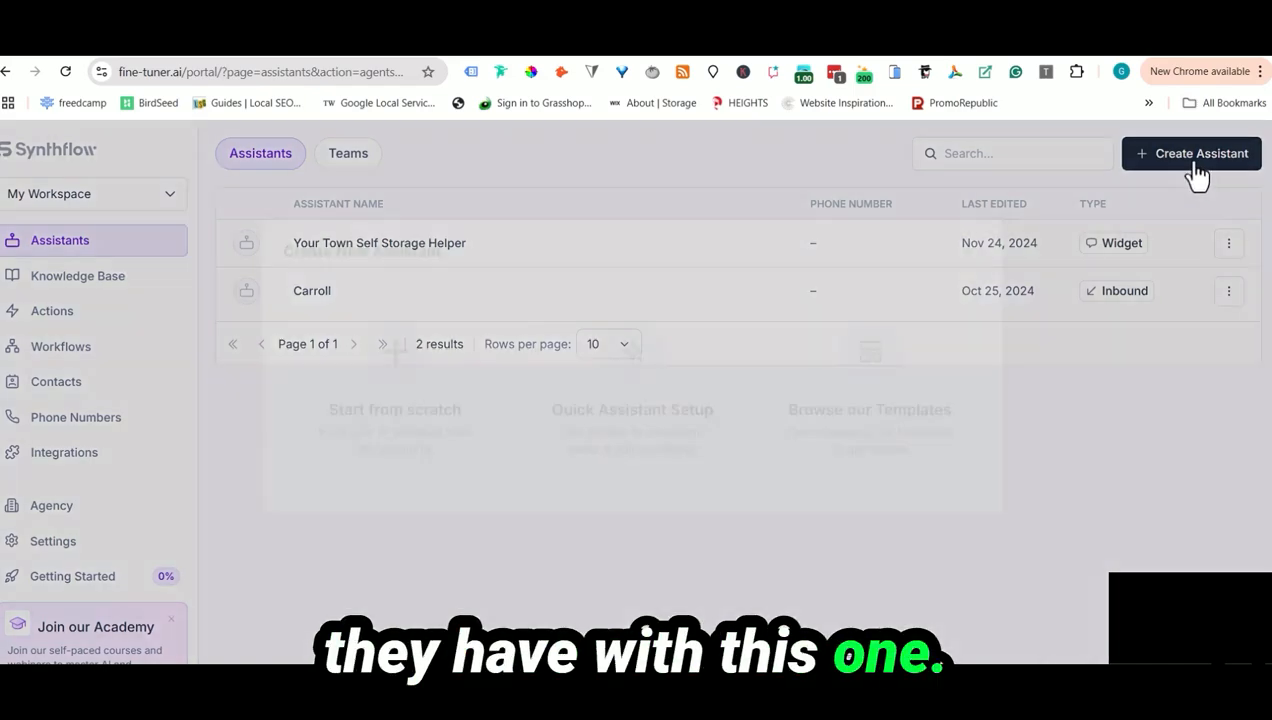
pyautogui.click(432, 421)
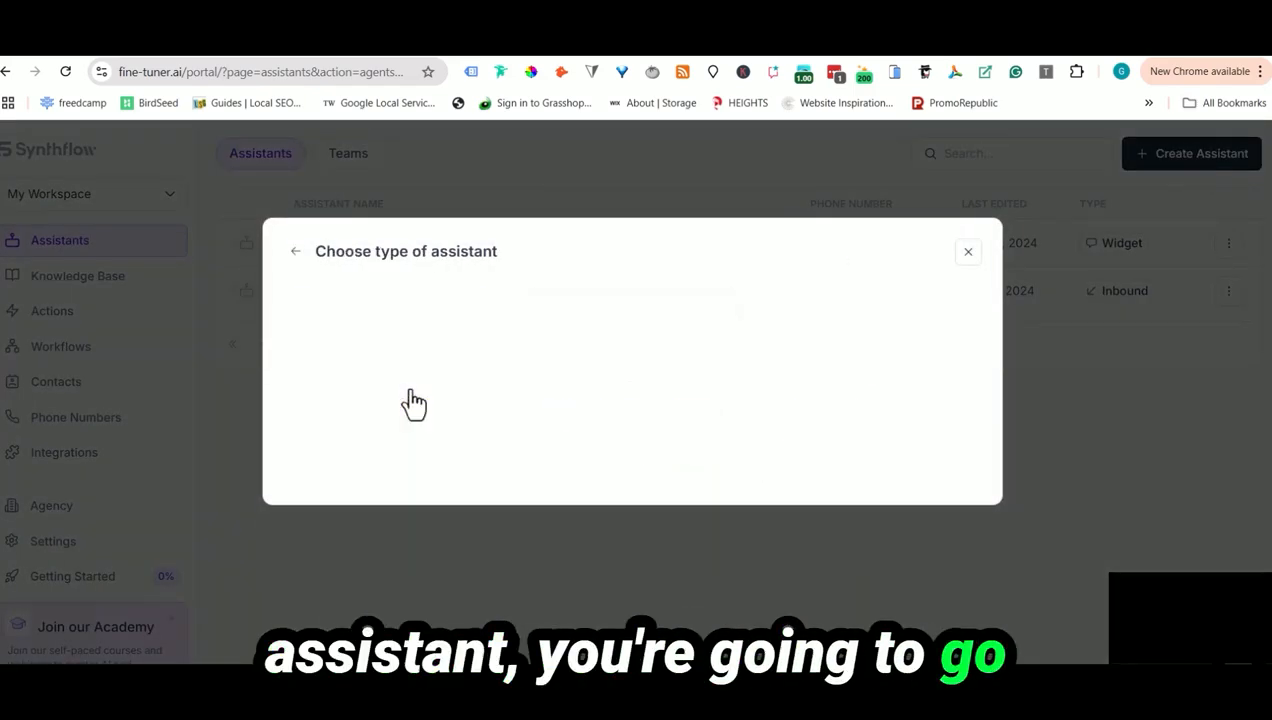
pyautogui.click(295, 254)
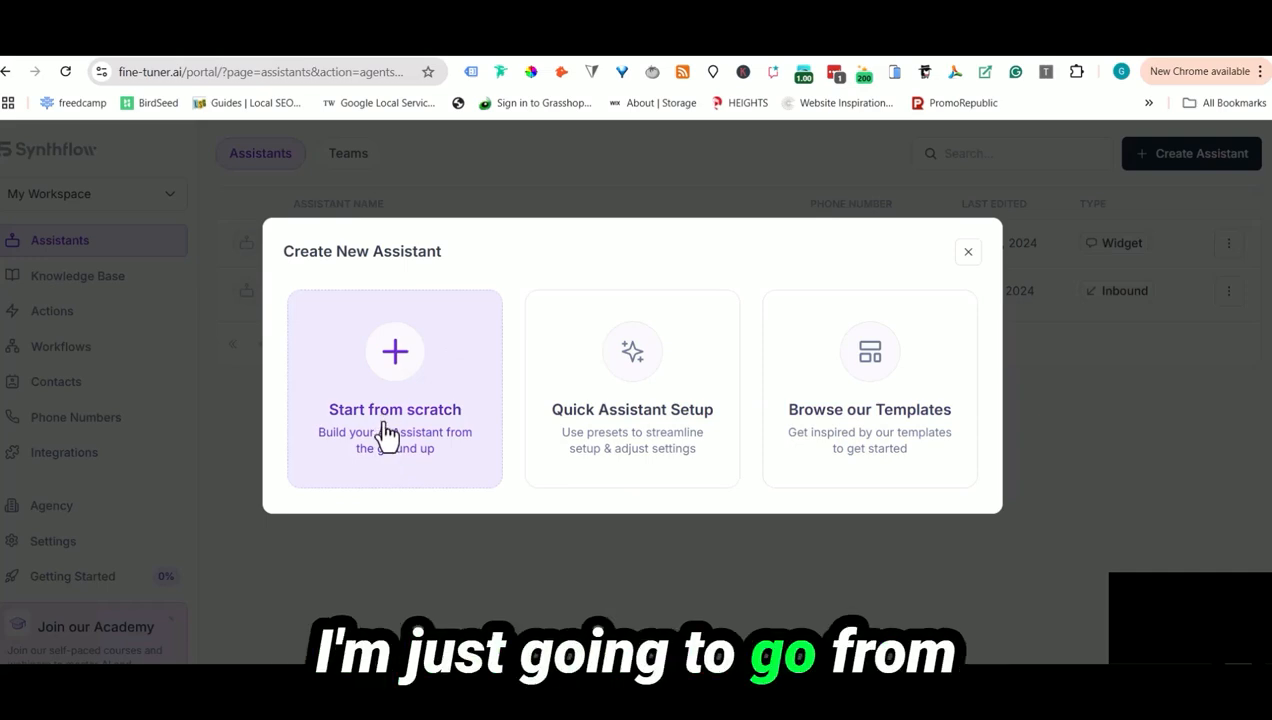
pyautogui.click(387, 433)
pyautogui.click(376, 490)
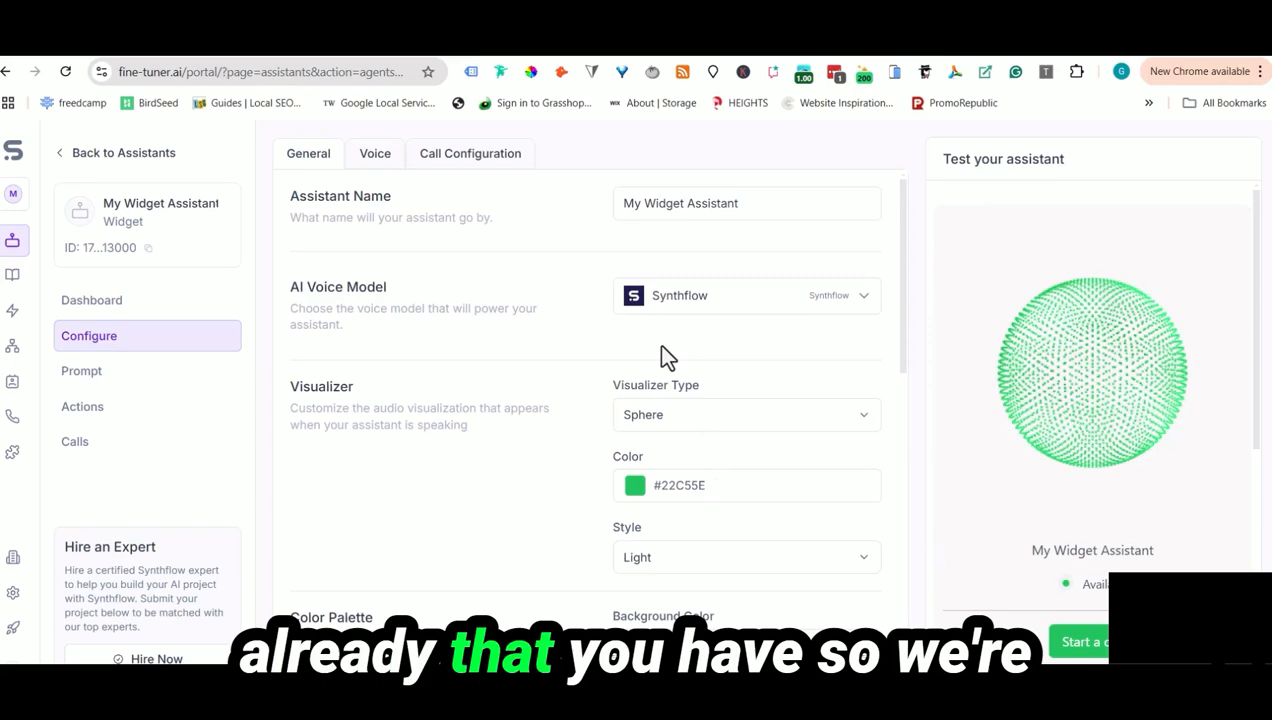
# - Rename the new assistant to "Test widget"
pyautogui.moveTo(738, 204); pyautogui.dragTo(563, 224)
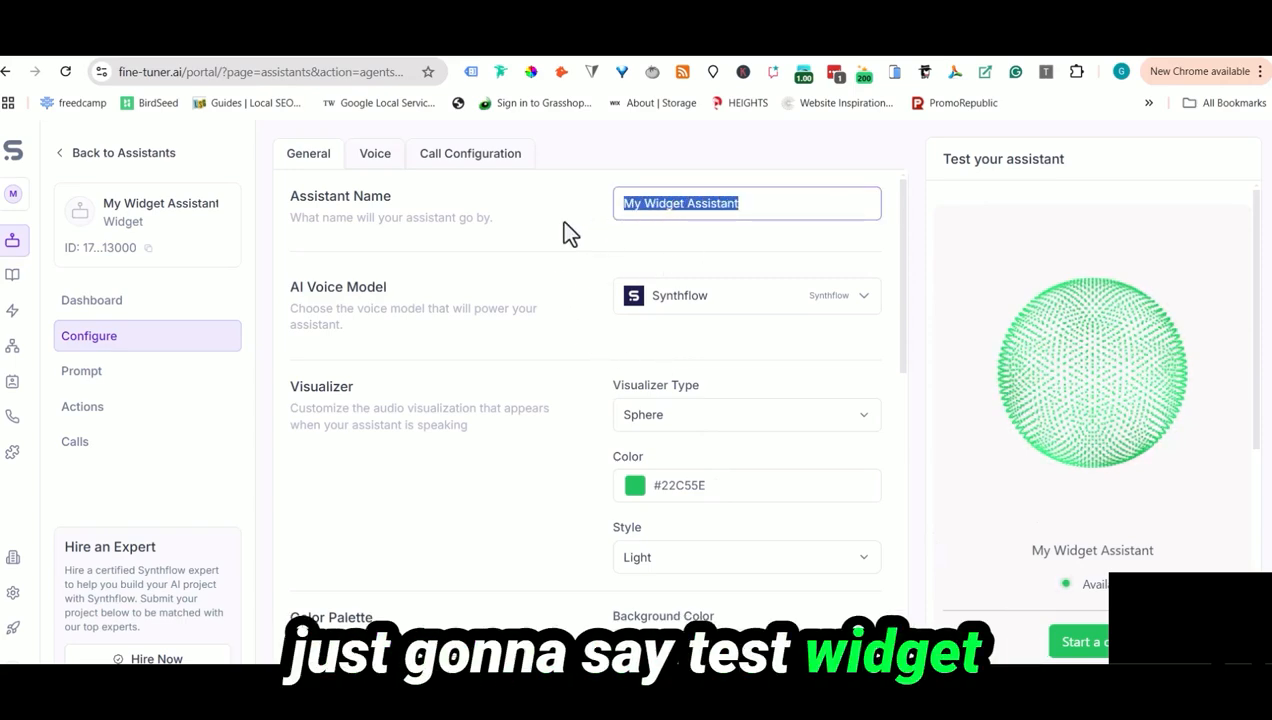
pyautogui.write('Test Eid')
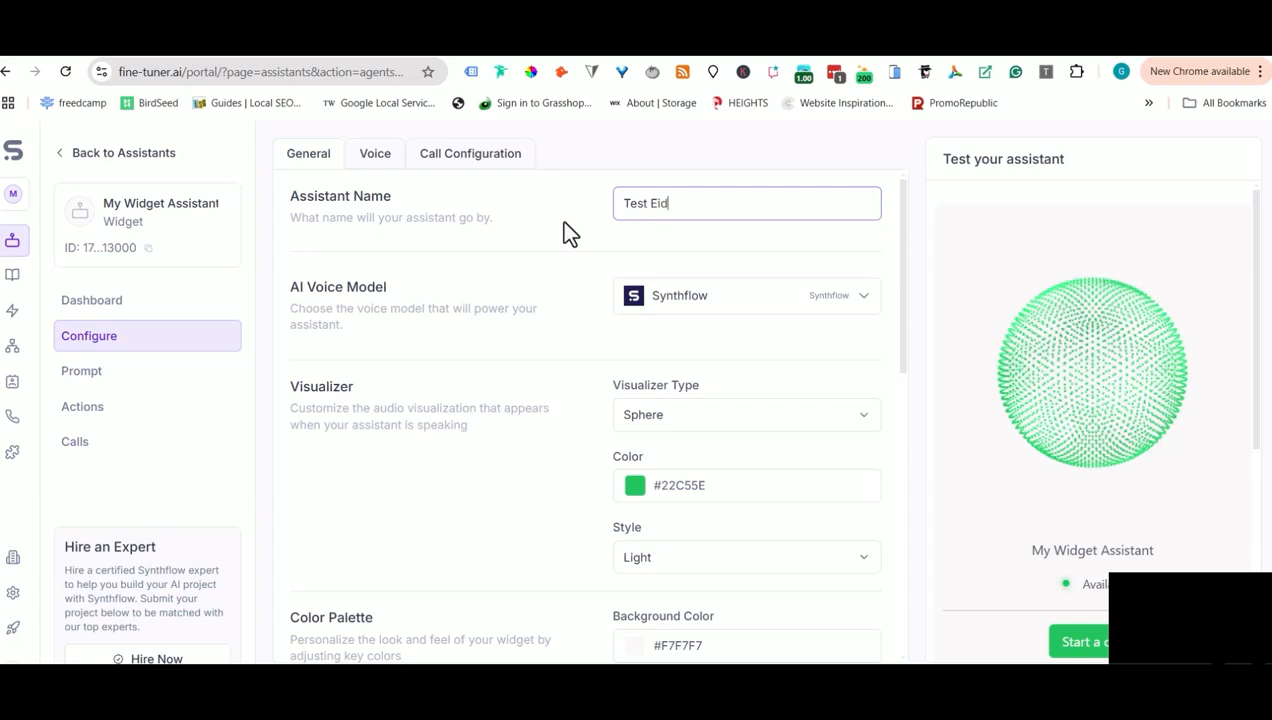
pyautogui.press('BackSpace')
pyautogui.press('BackSpace')
pyautogui.press('BackSpace')
pyautogui.write('wiudg')
pyautogui.press('BackSpace')
pyautogui.press('BackSpace')
pyautogui.press('BackSpace')
pyautogui.write('dge')
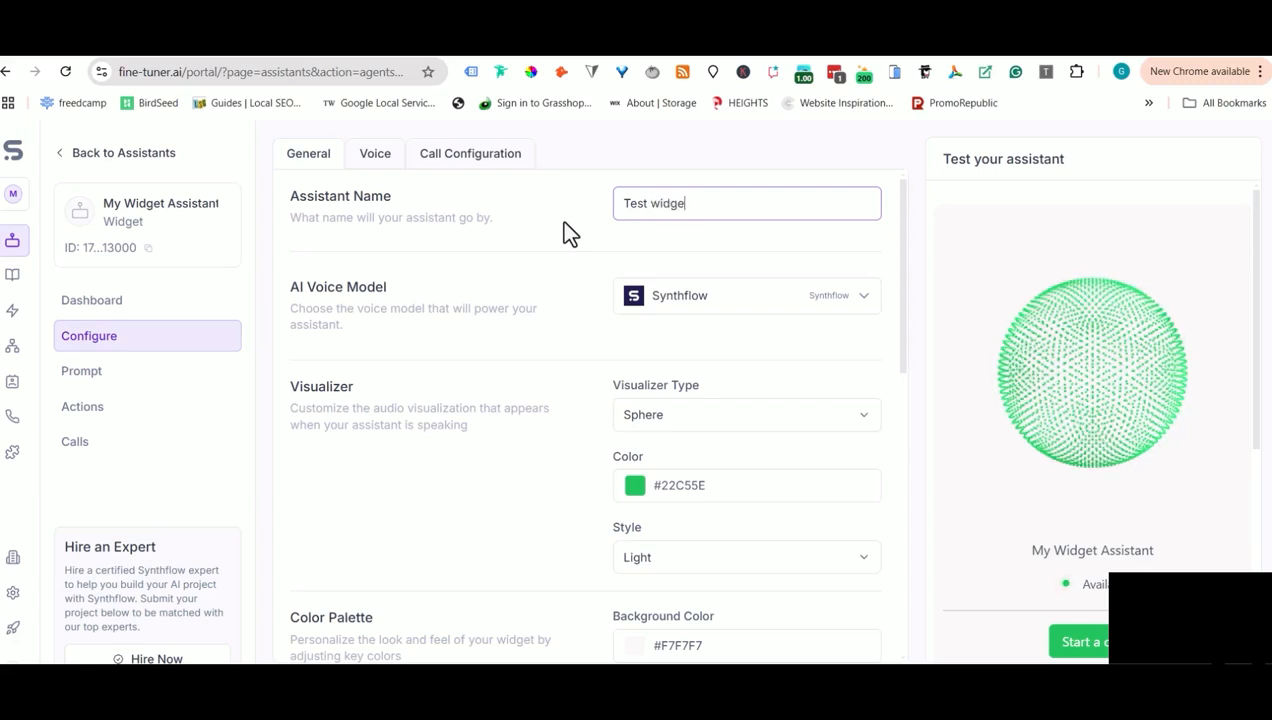
pyautogui.write('t')
# - Review the available AI voice models for the assistant, keeping Synthflow selected
pyautogui.click(742, 304)
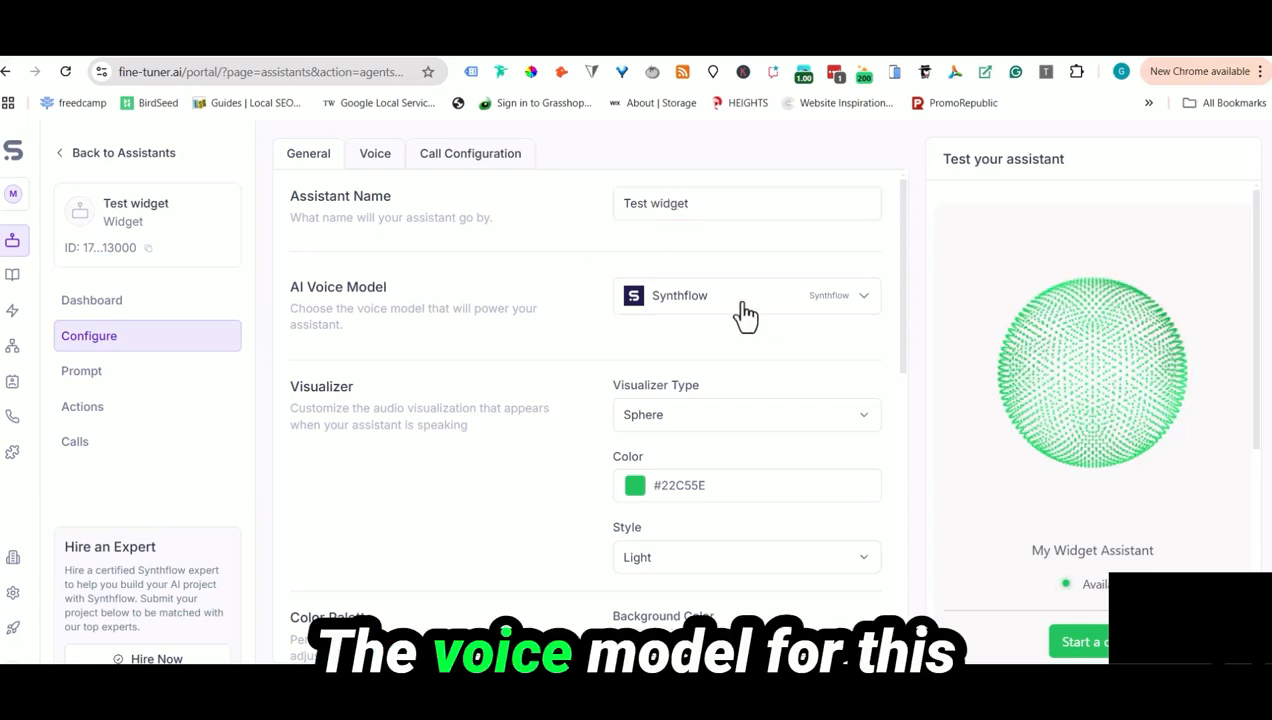
pyautogui.click(745, 315)
pyautogui.click(700, 352)
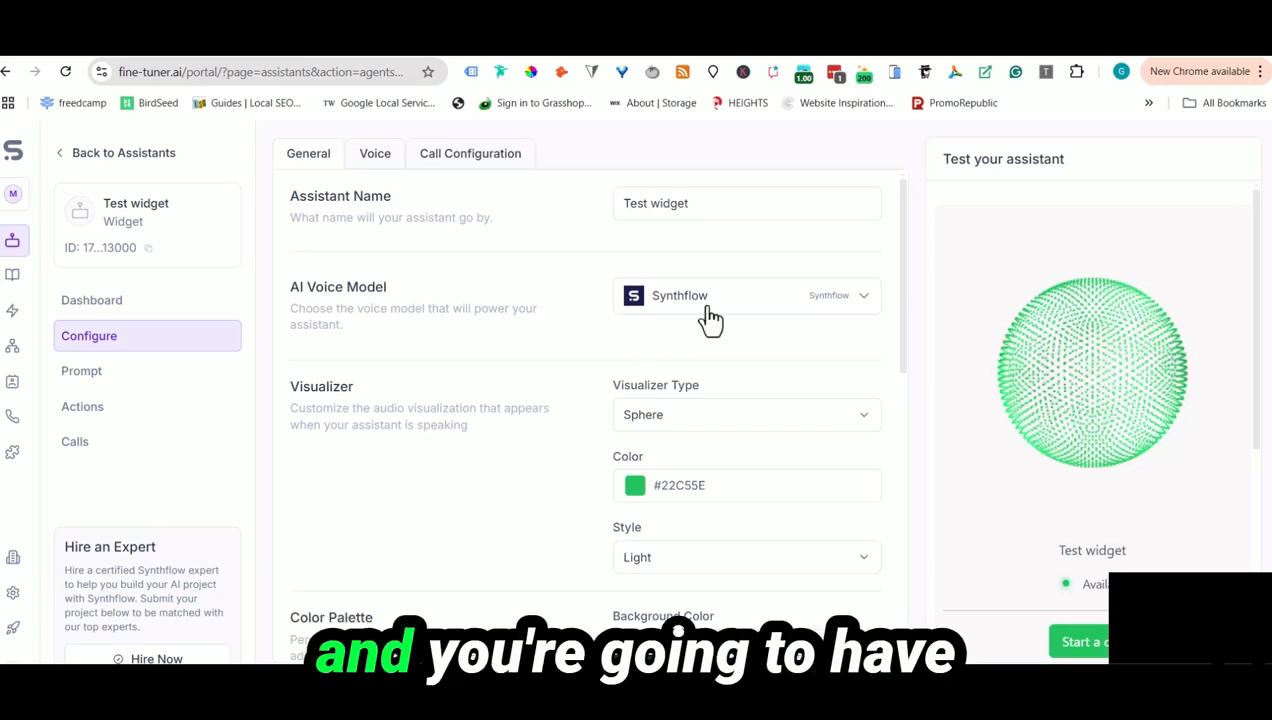
pyautogui.click(709, 316)
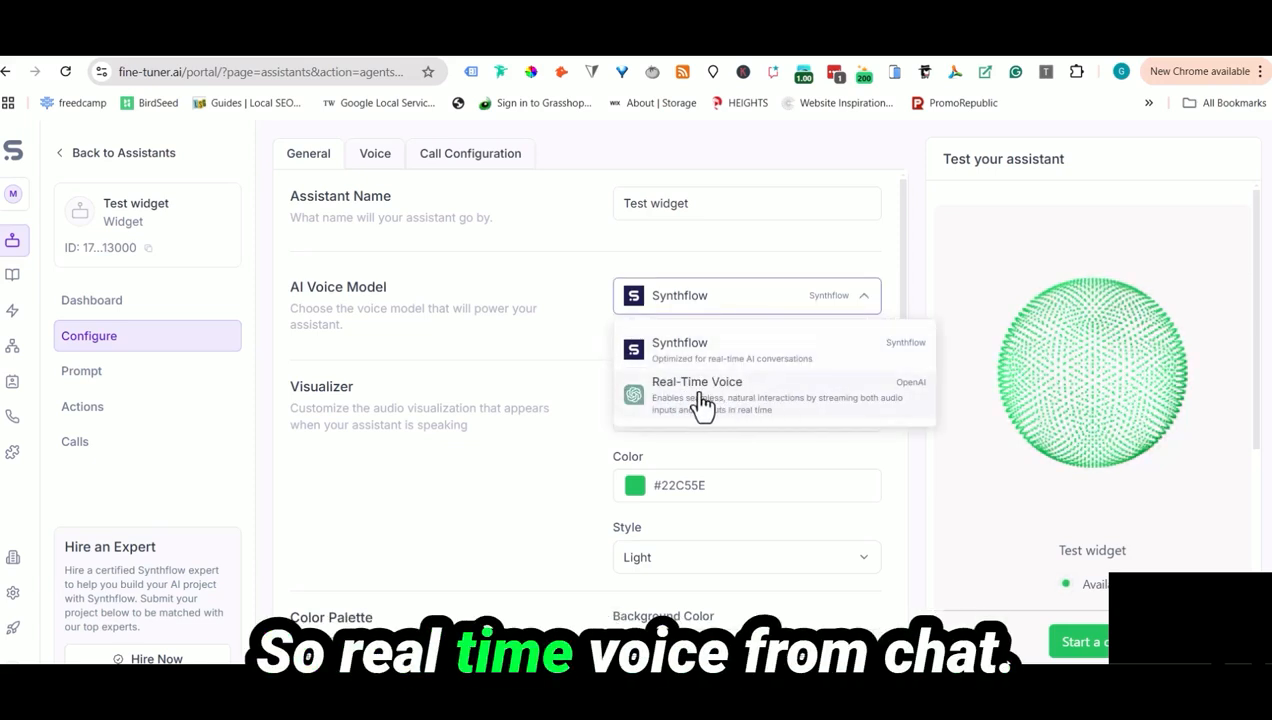
pyautogui.click(733, 266)
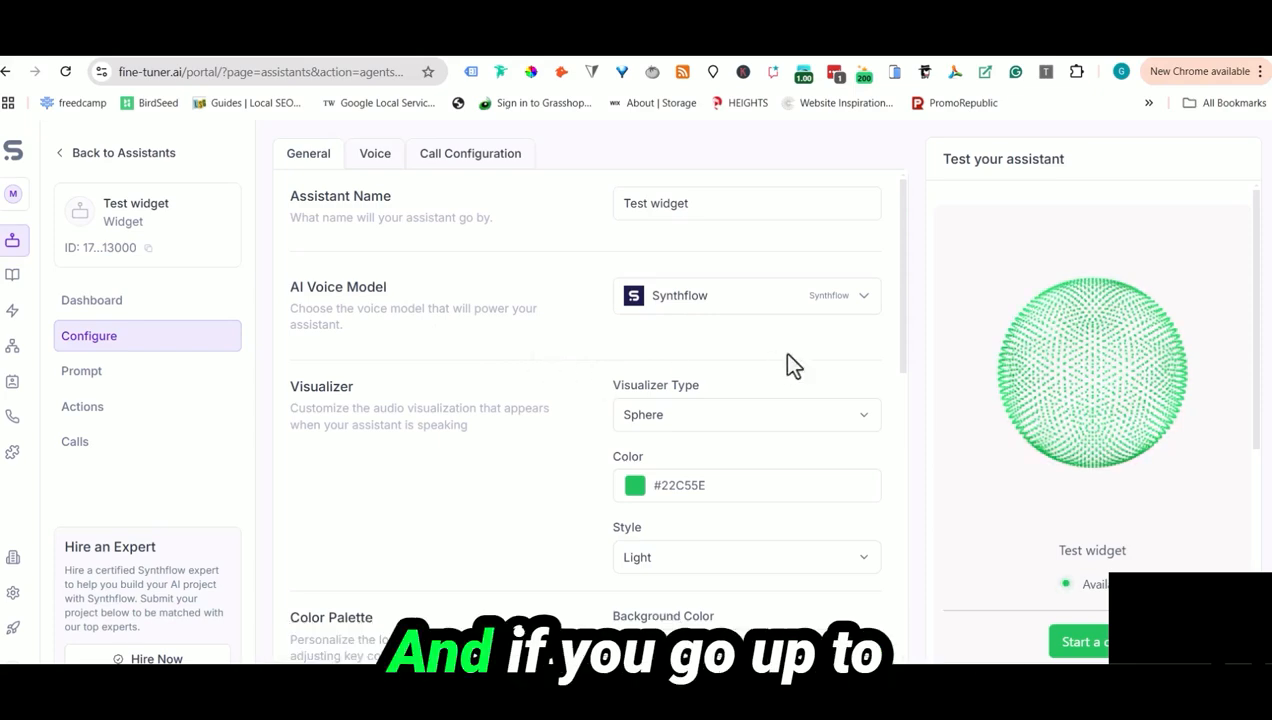
pyautogui.click(730, 302)
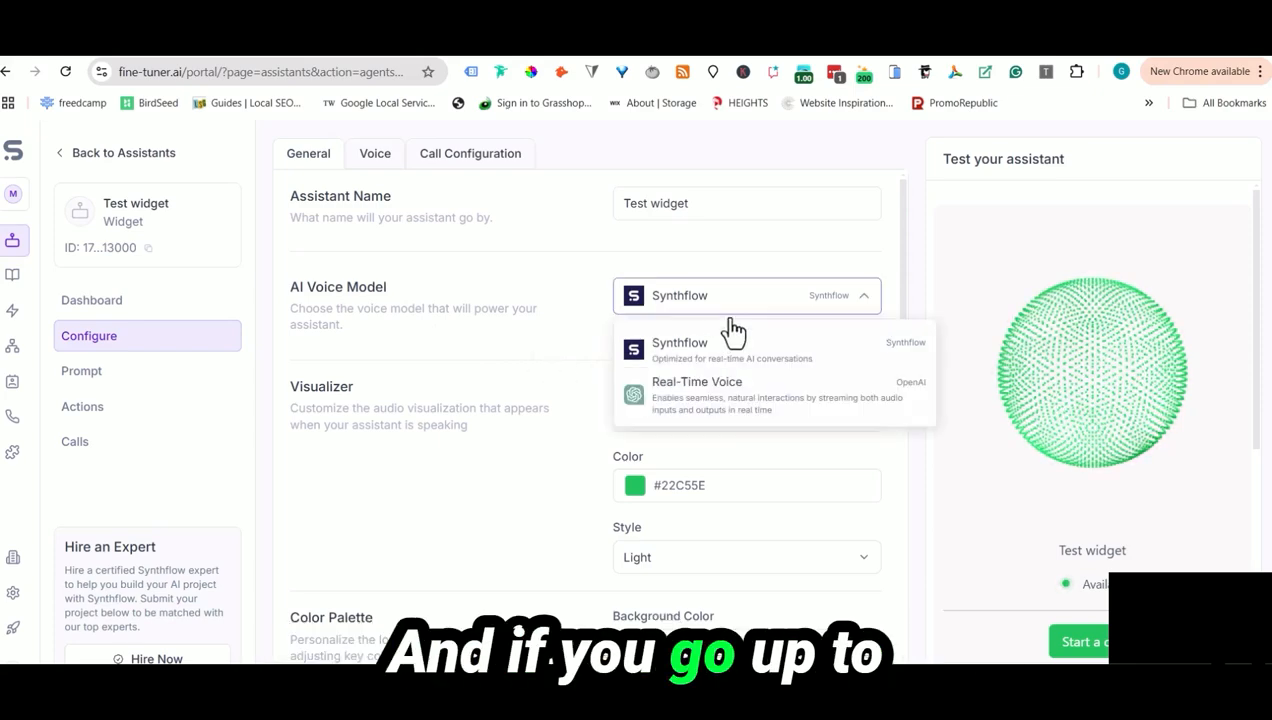
pyautogui.click(600, 331)
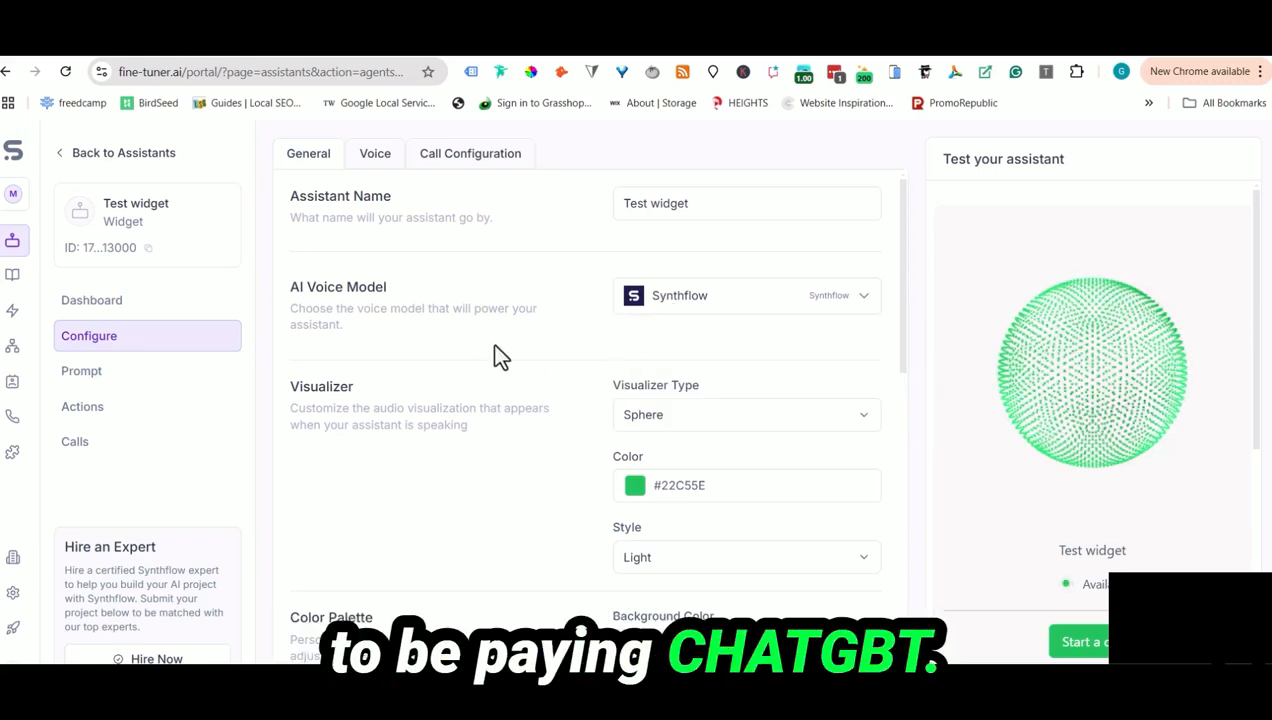
# - Try the Radial visualizer type for the widget and set it back to Sphere
pyautogui.scroll(-2, 572, 402)
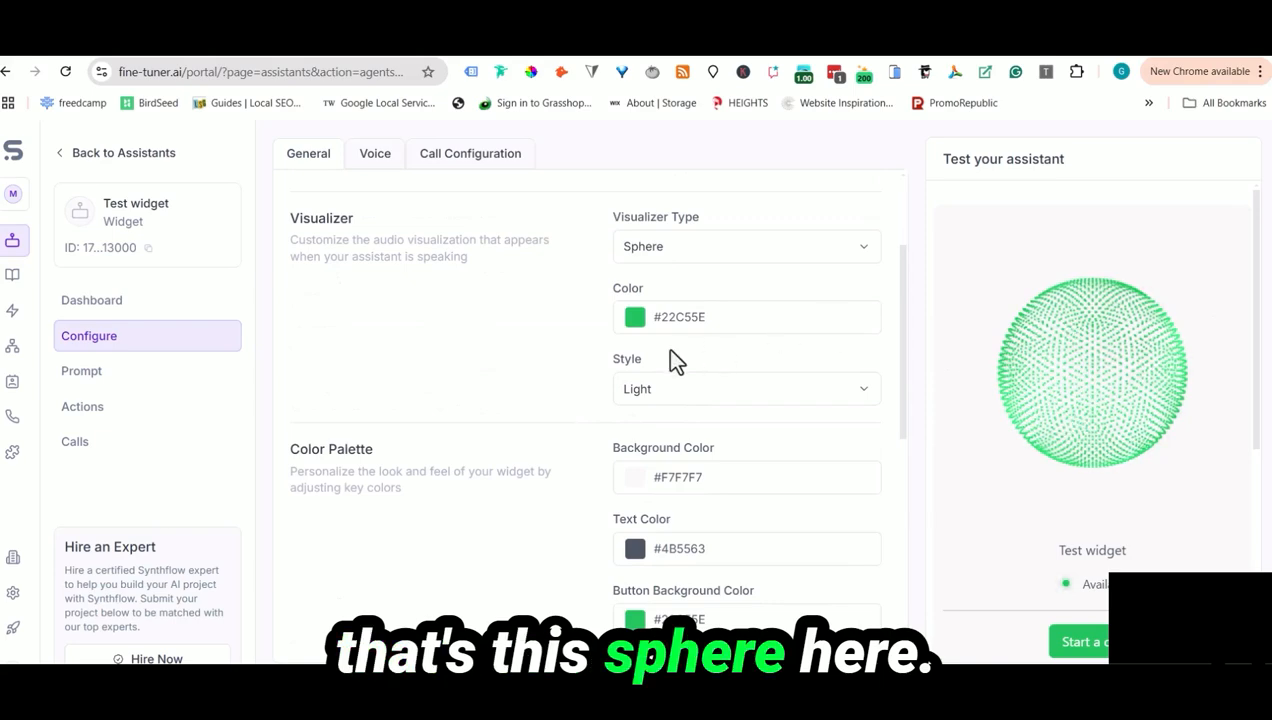
pyautogui.scroll(2, 672, 360)
pyautogui.click(653, 414)
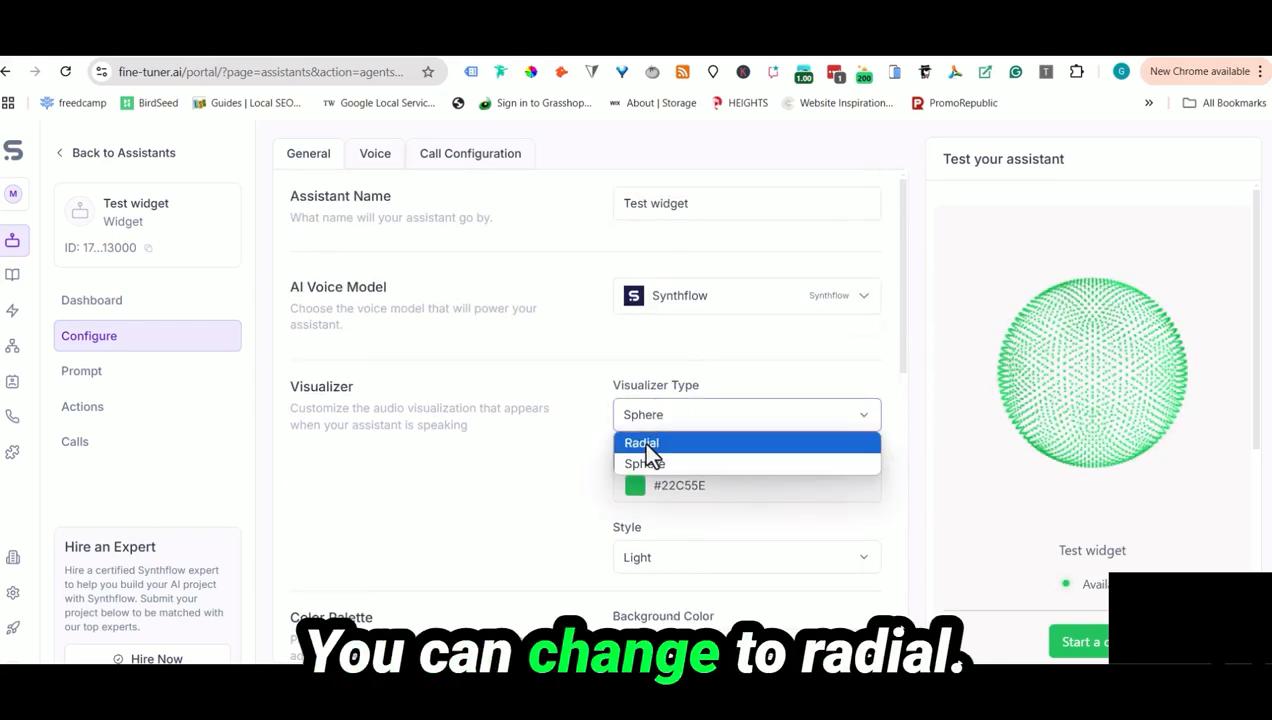
pyautogui.click(642, 443)
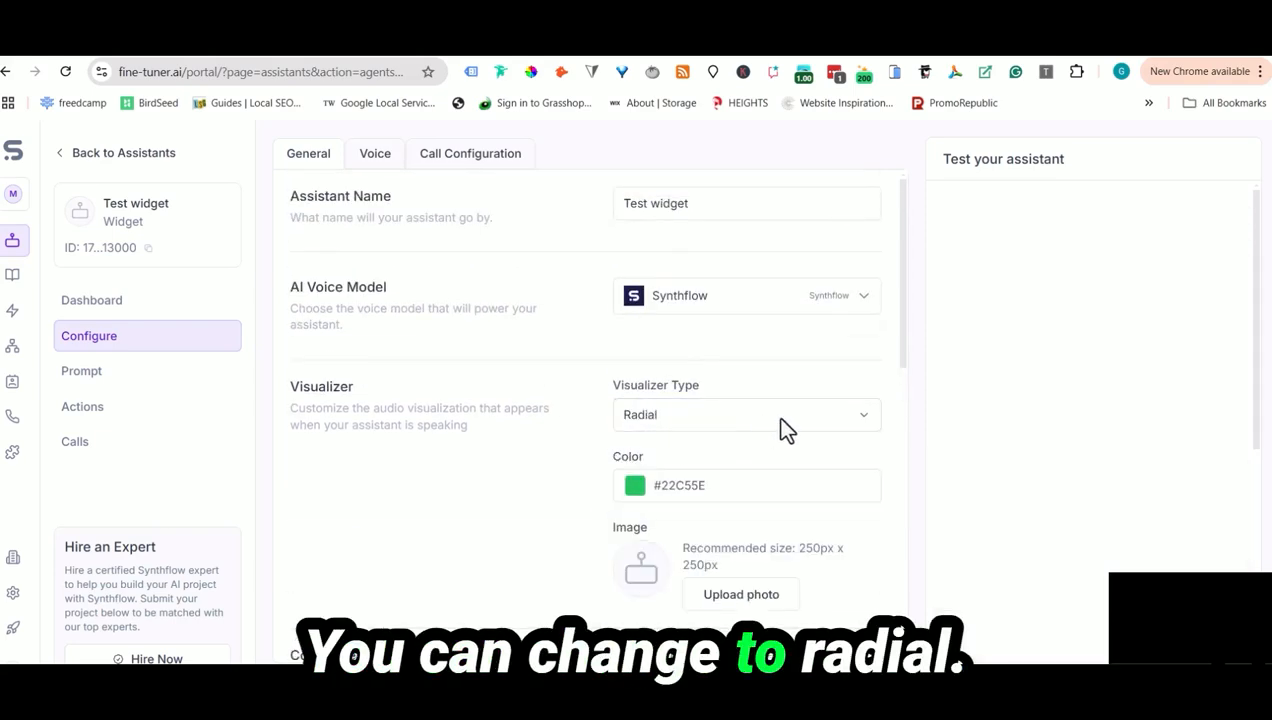
pyautogui.click(640, 419)
pyautogui.click(644, 463)
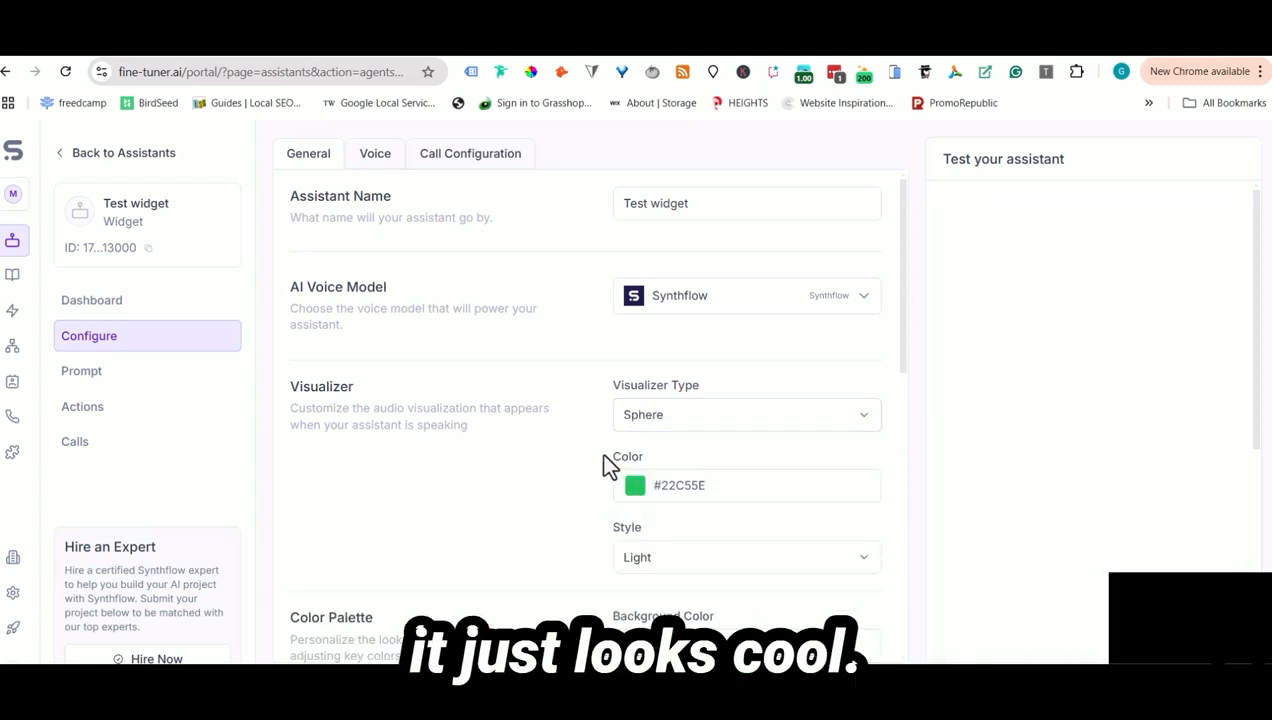
# - Set the widget's visualizer style to Dark, leaving the visualizer color as it is
pyautogui.scroll(-2, 558, 480)
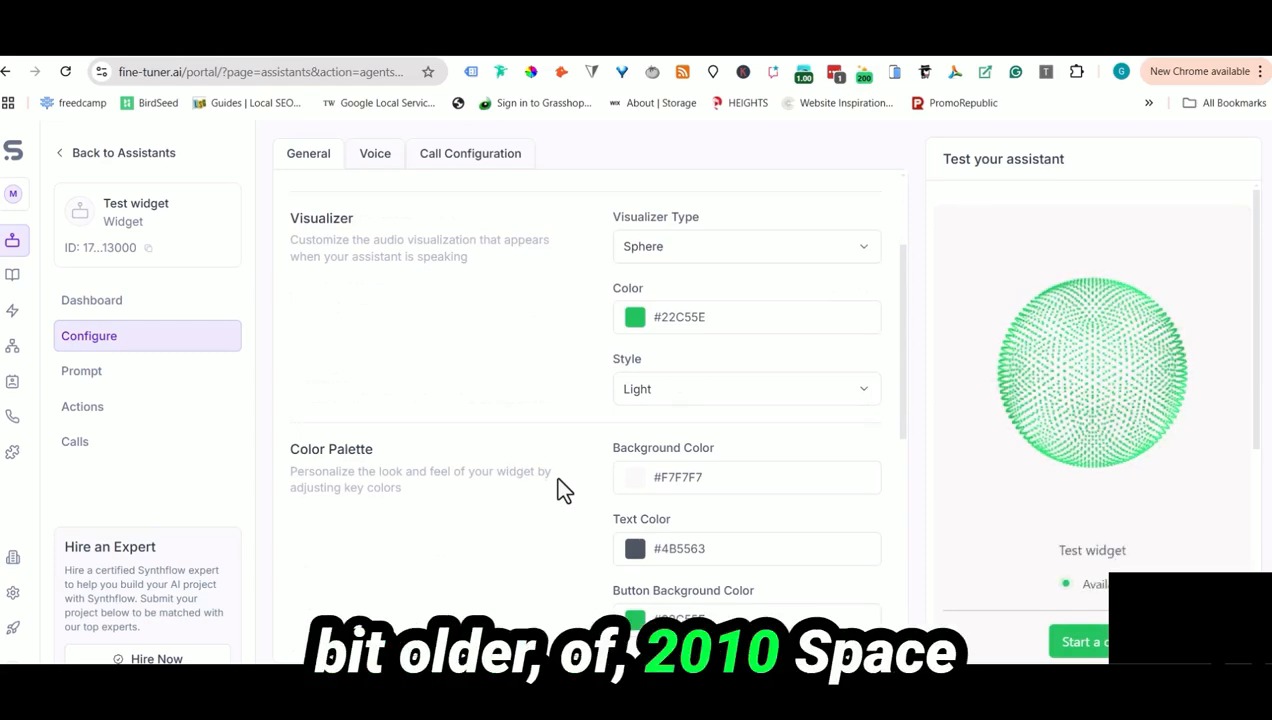
pyautogui.click(635, 317)
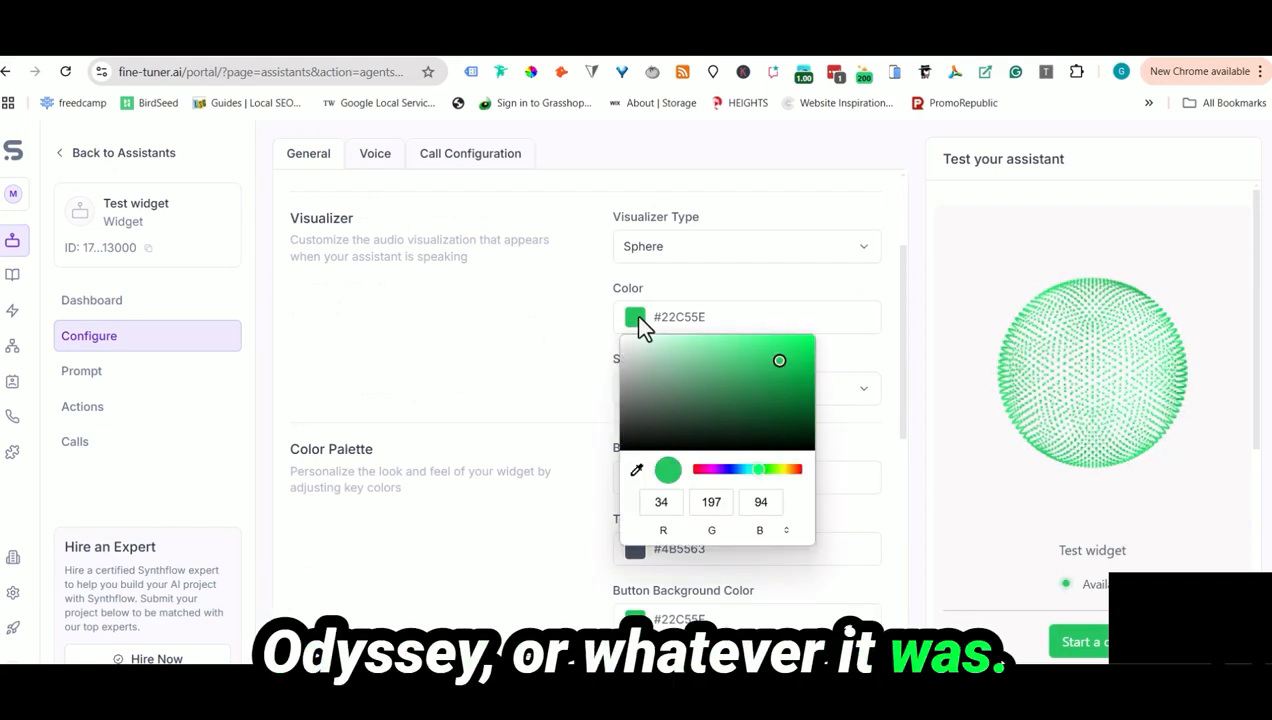
pyautogui.click(586, 356)
pyautogui.click(655, 387)
pyautogui.click(638, 414)
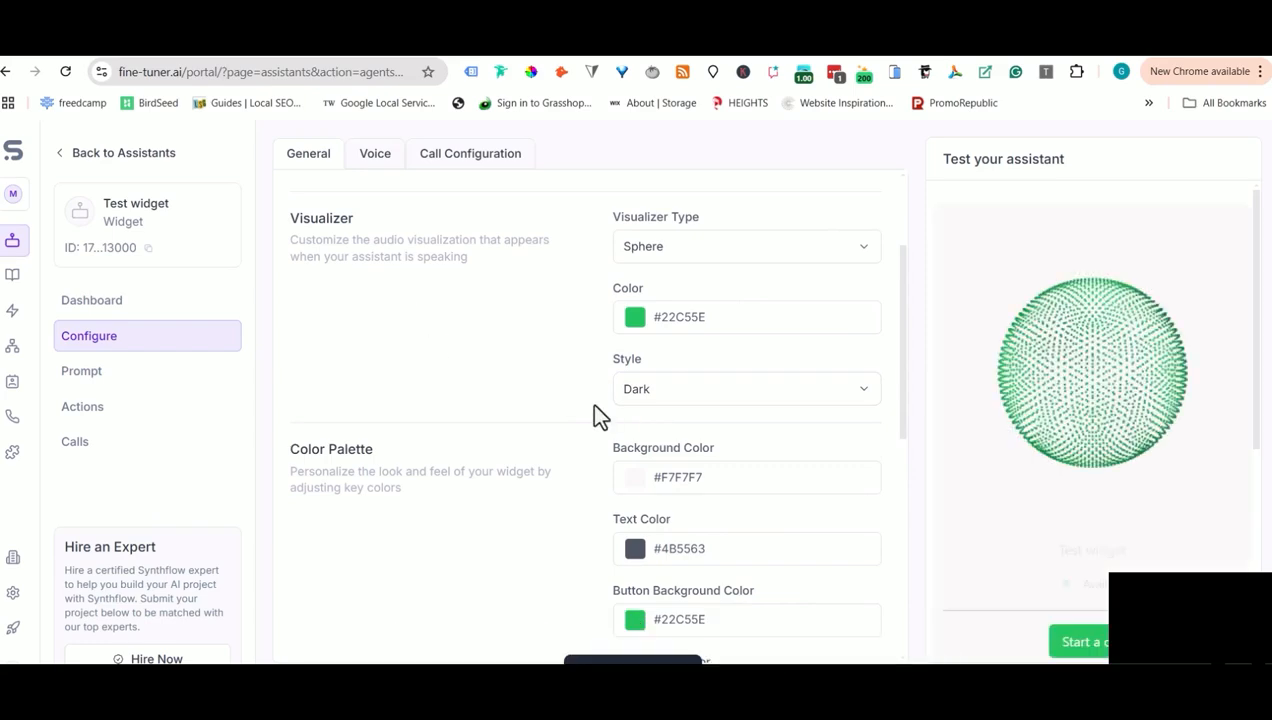
# - Change the widget's background color in the color palette to near-black #050505
pyautogui.scroll(-2, 663, 321)
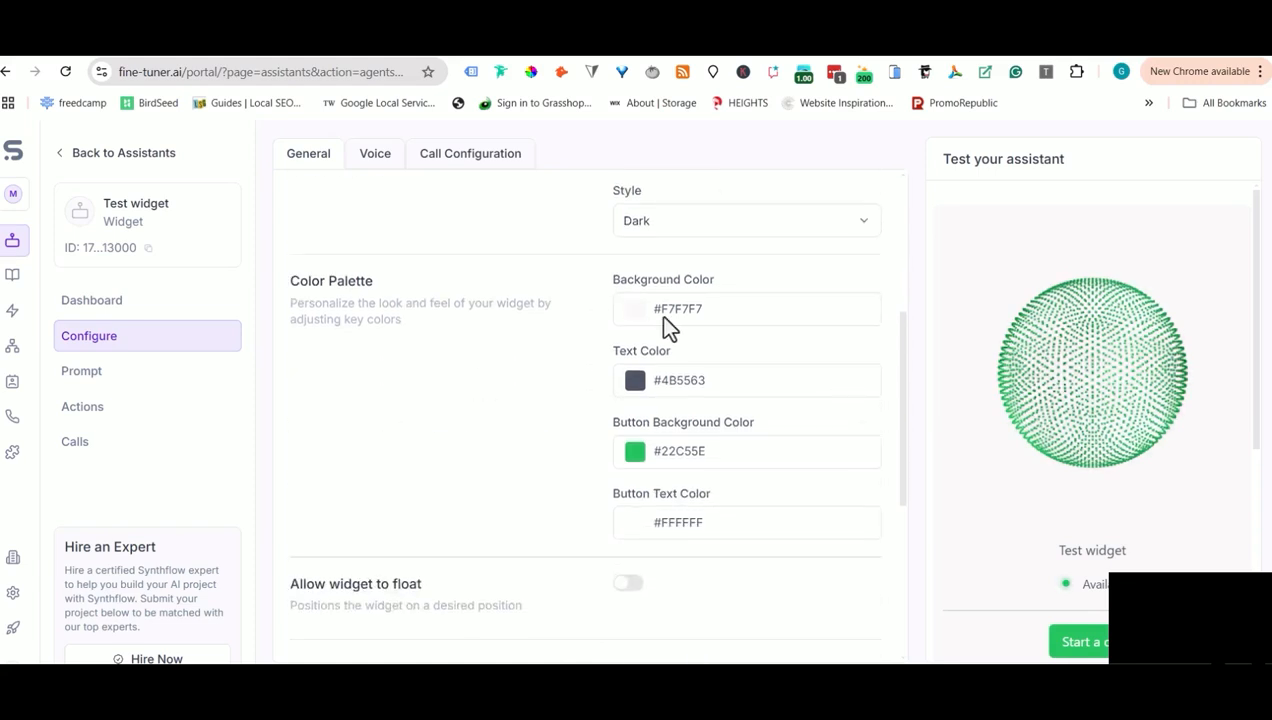
pyautogui.click(634, 310)
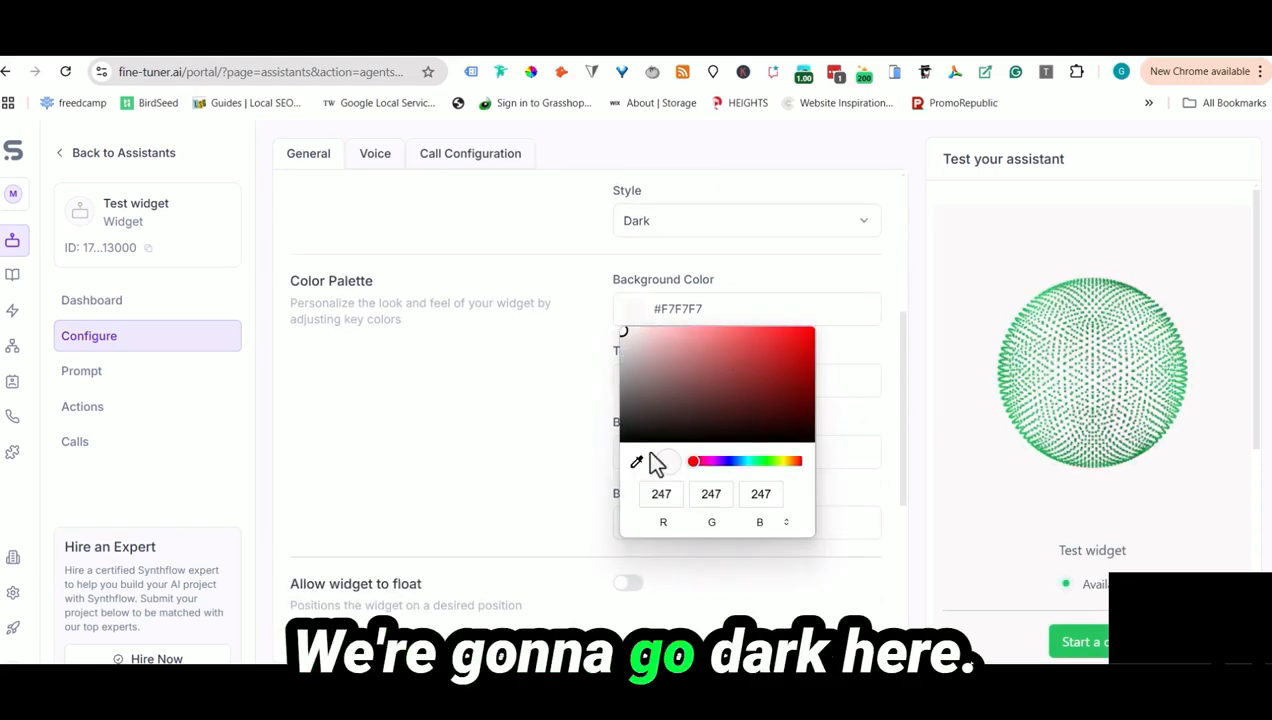
pyautogui.moveTo(633, 440); pyautogui.dragTo(623, 451)
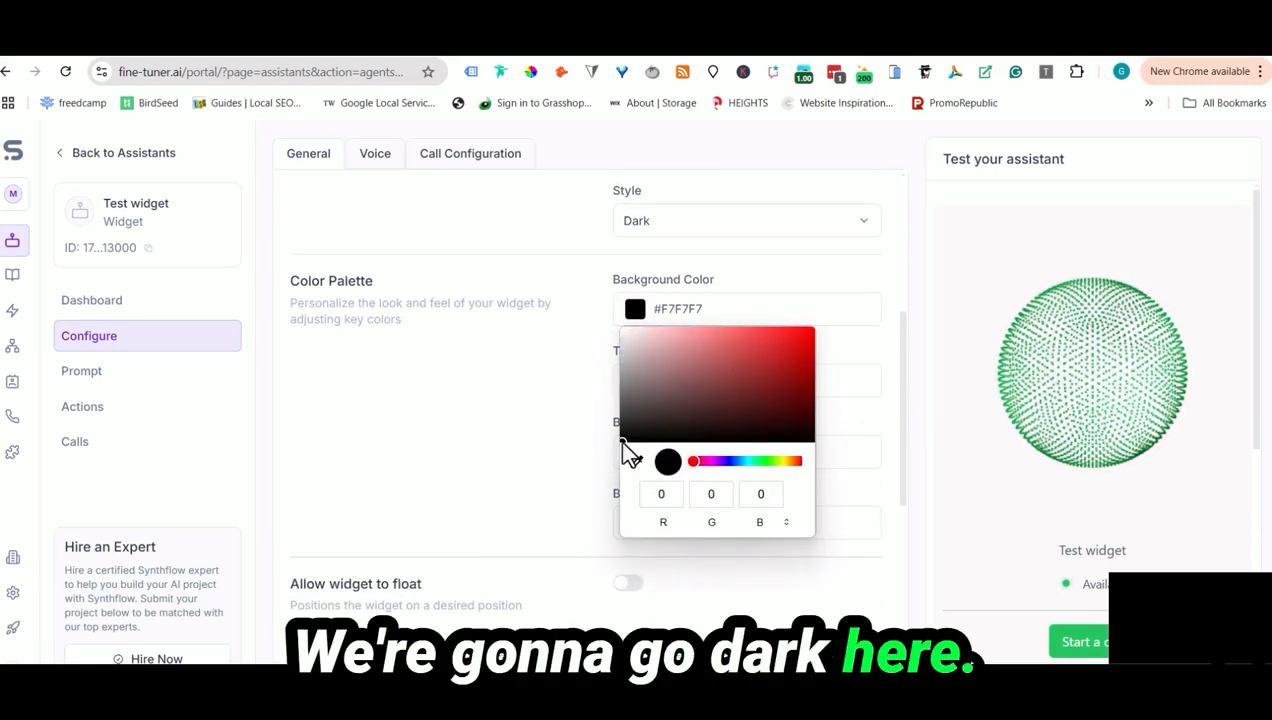
pyautogui.press('Return')
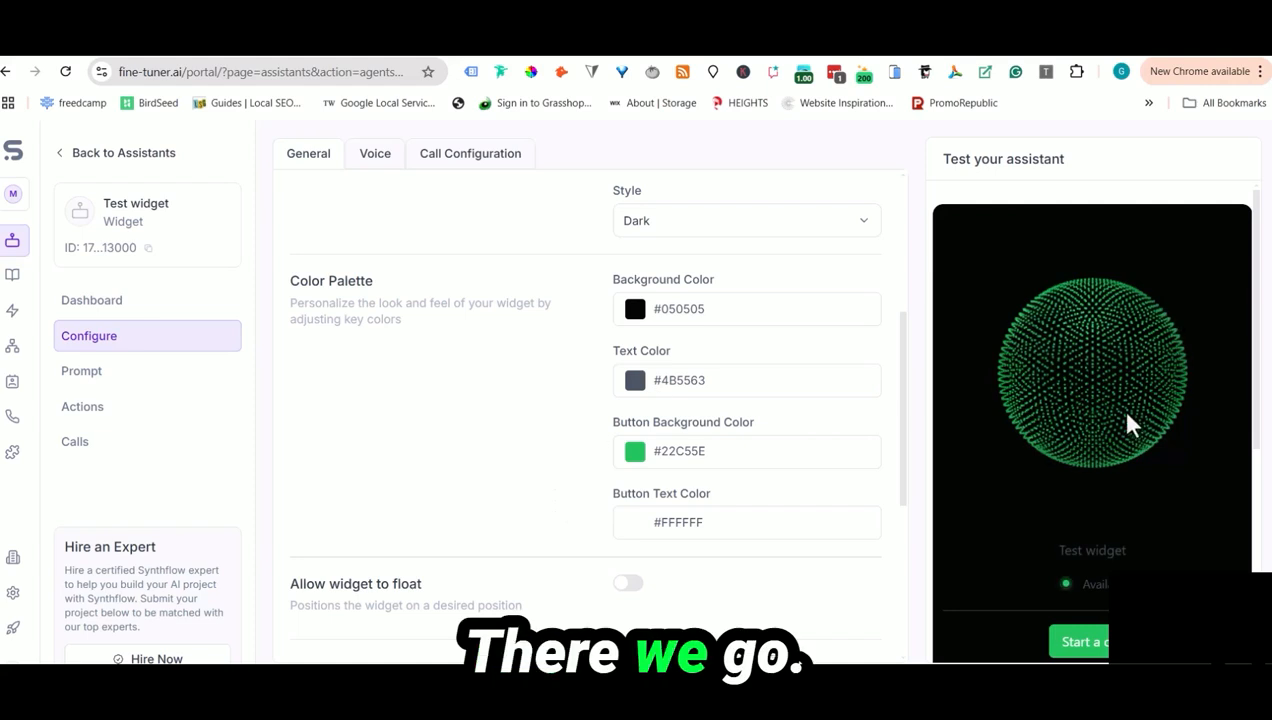
# - Examine the remaining general settings for widget floating, custom vocabulary and filter words
pyautogui.scroll(-2, 536, 456)
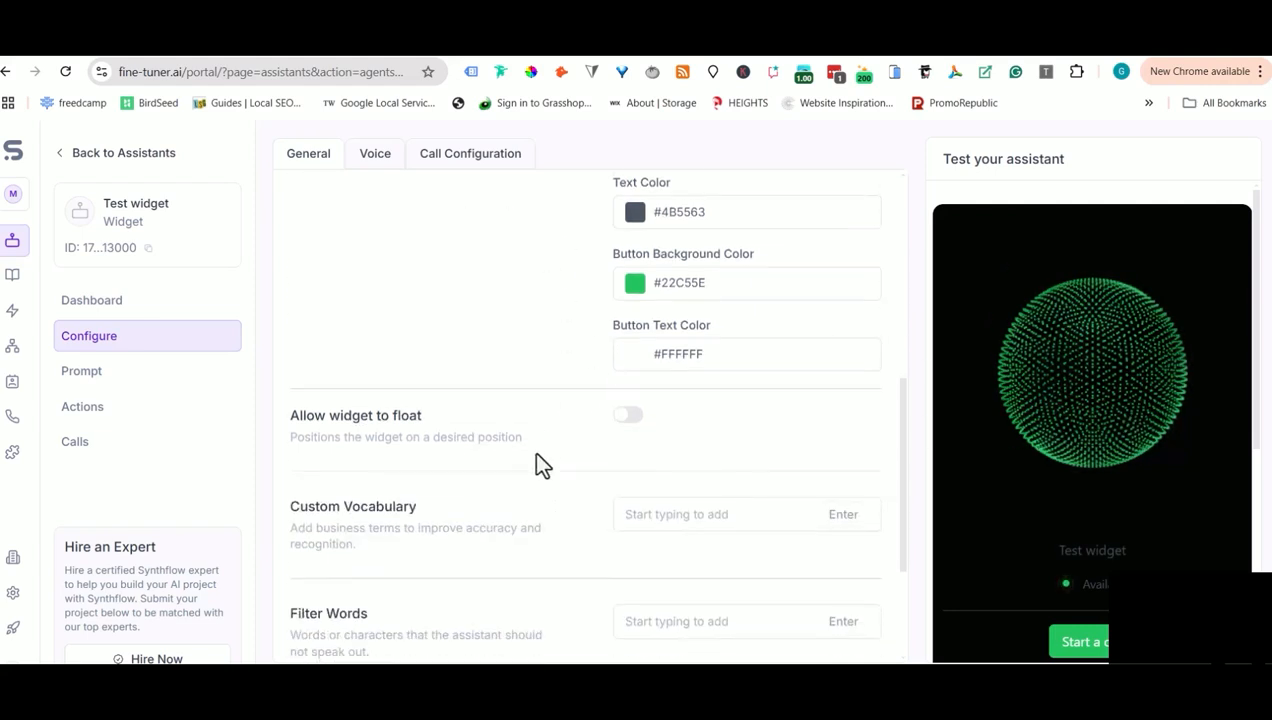
pyautogui.scroll(-2, 400, 350)
pyautogui.scroll(2, 398, 345)
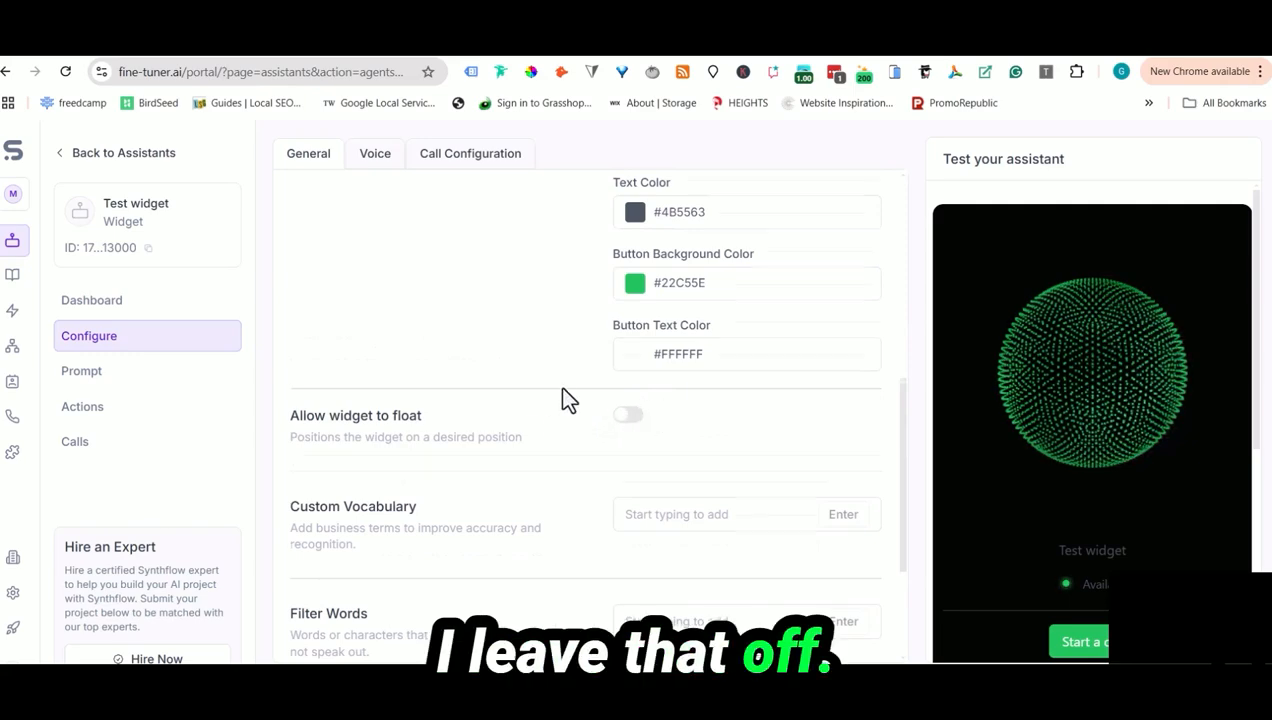
pyautogui.scroll(-2, 565, 400)
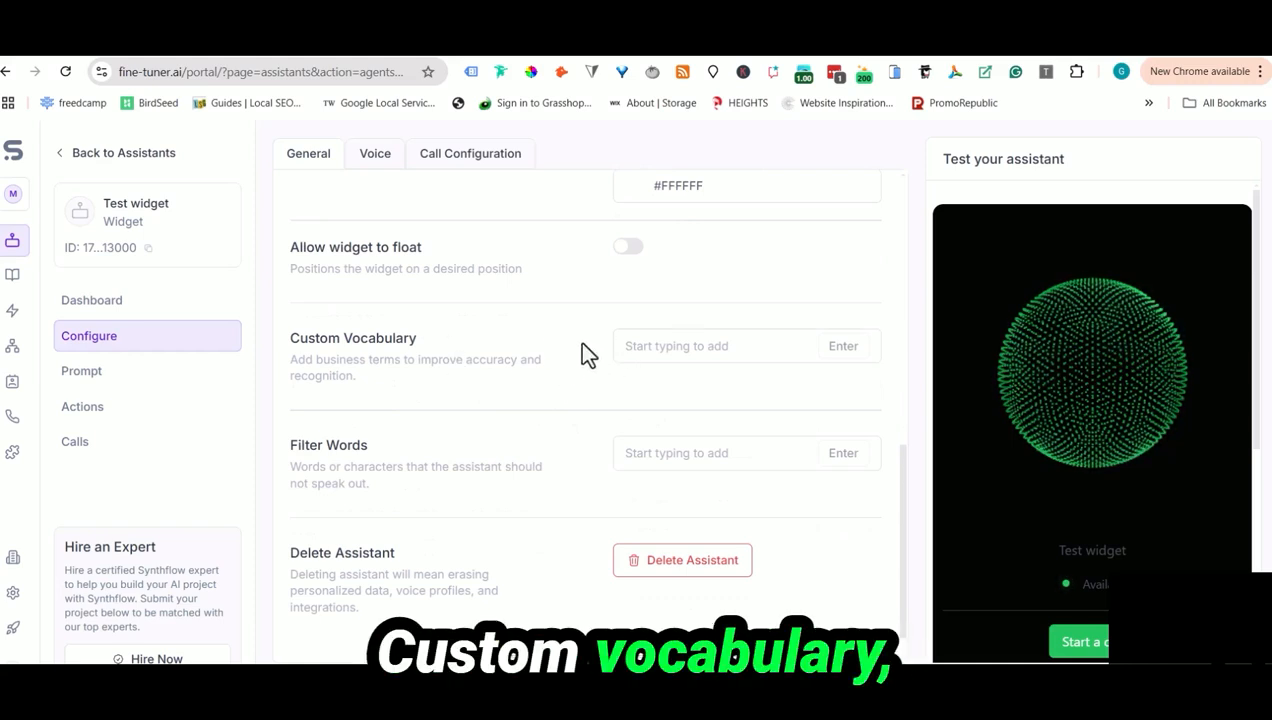
pyautogui.scroll(-1, 580, 350)
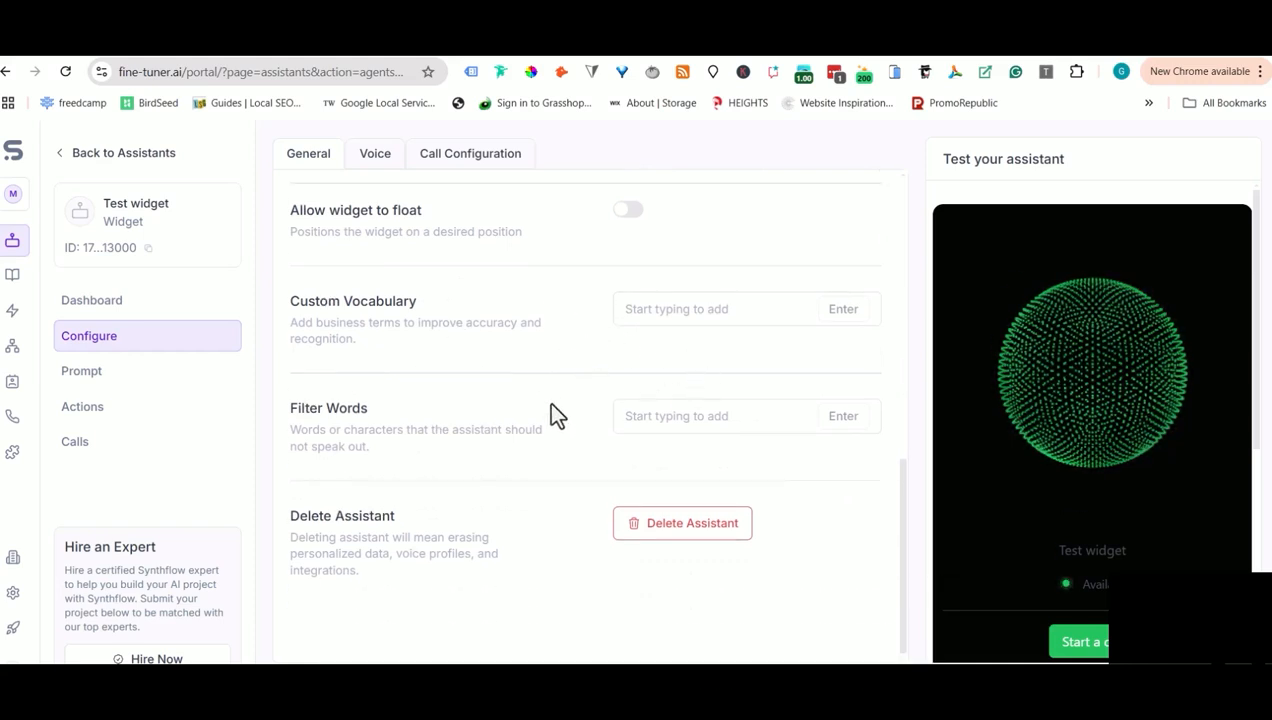
# - Replace the assistant's custom greeting in its prompt settings with "Welcome to Your town self storage"
pyautogui.click(98, 388)
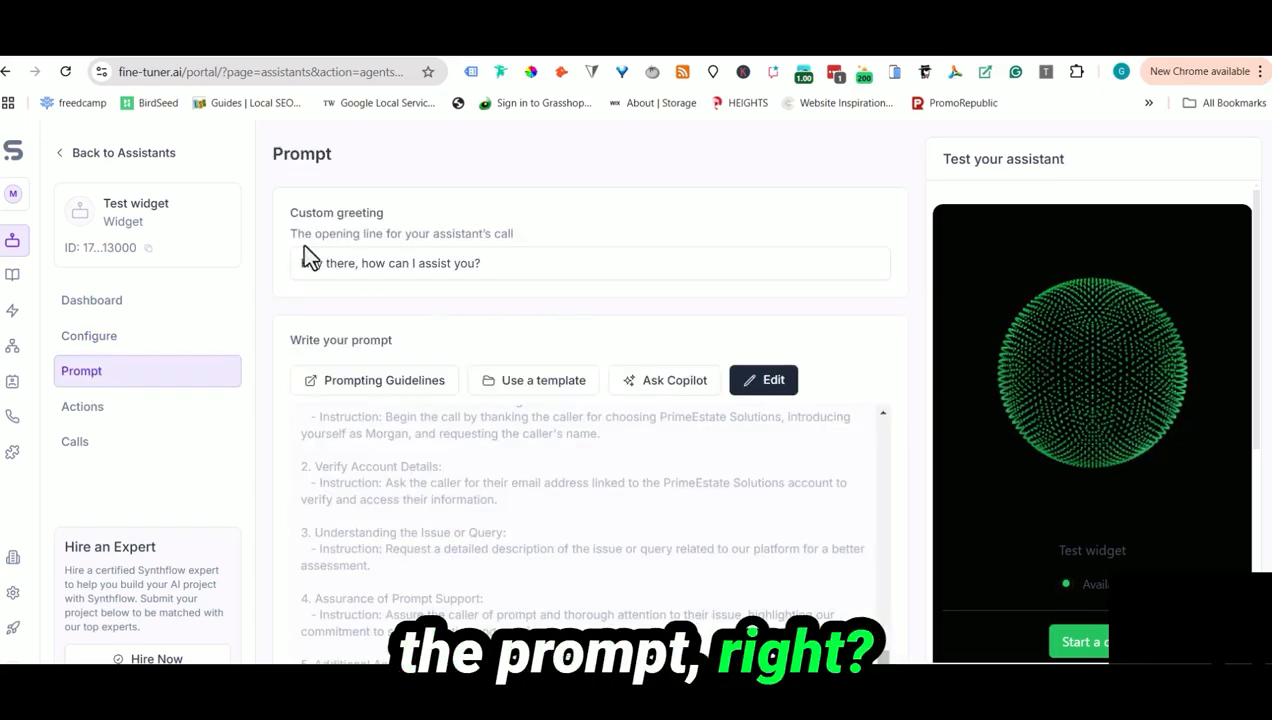
pyautogui.moveTo(489, 268); pyautogui.dragTo(363, 255)
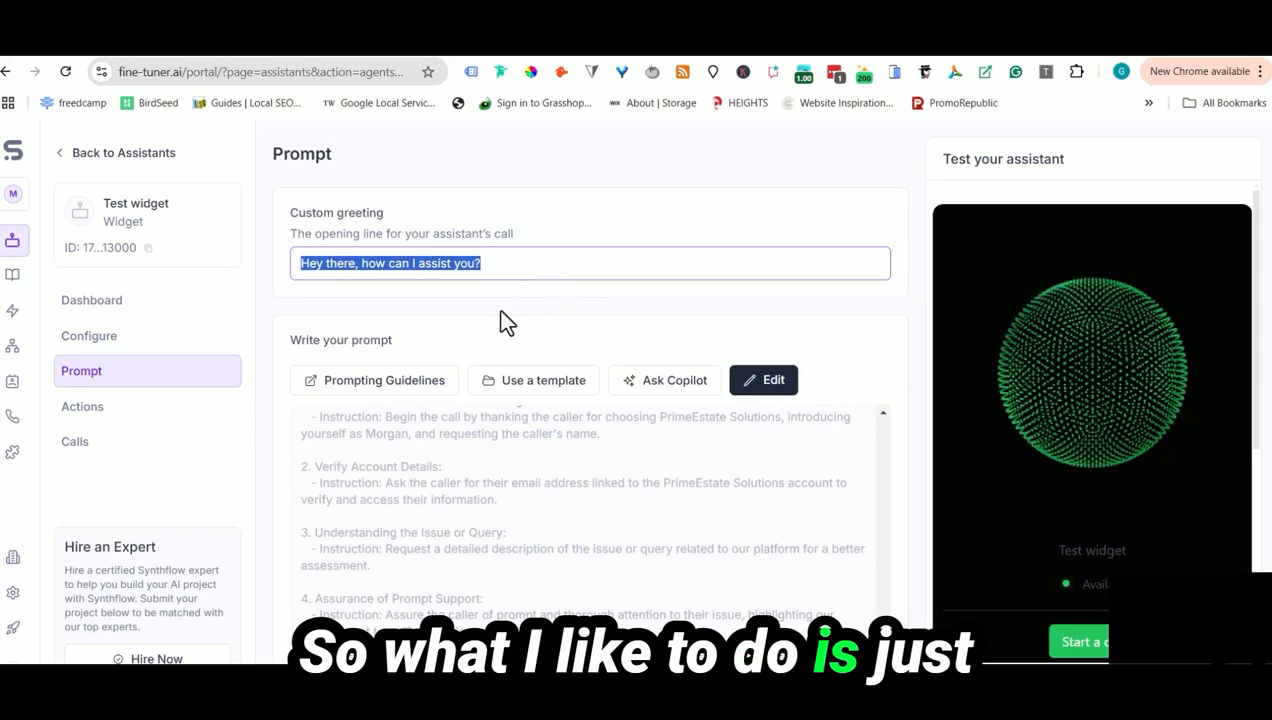
pyautogui.write('Wel')
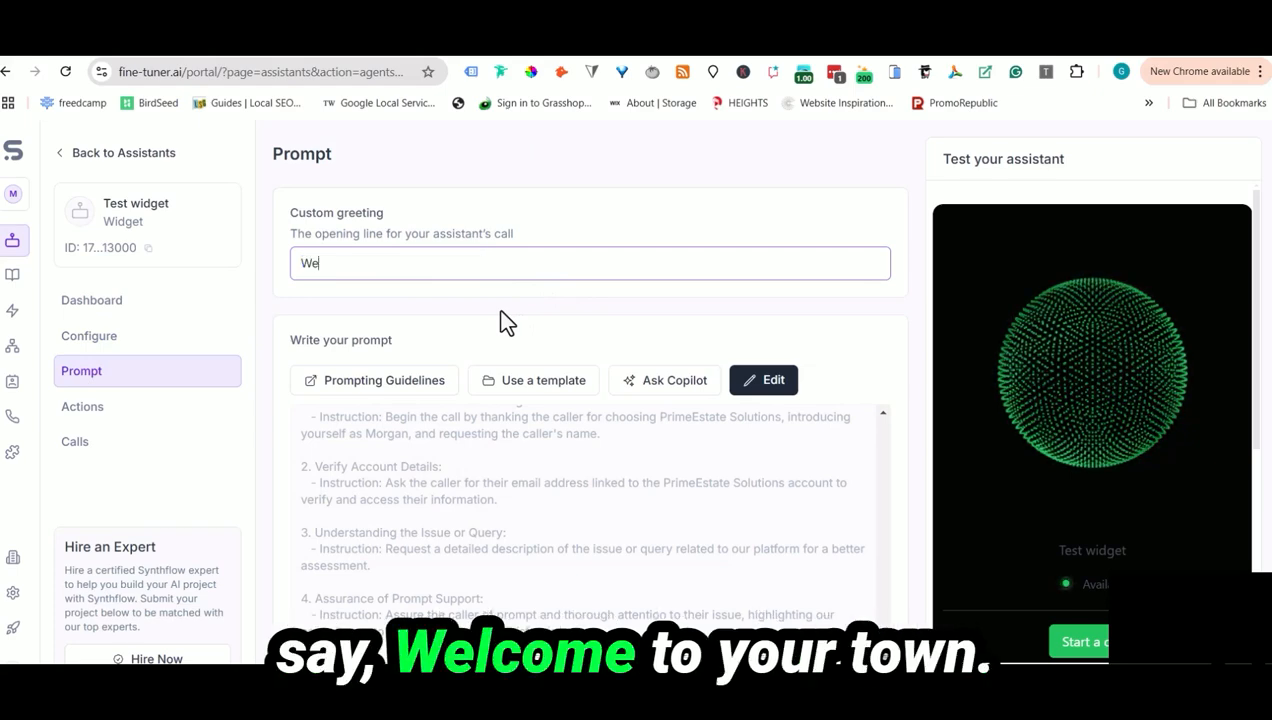
pyautogui.write('com')
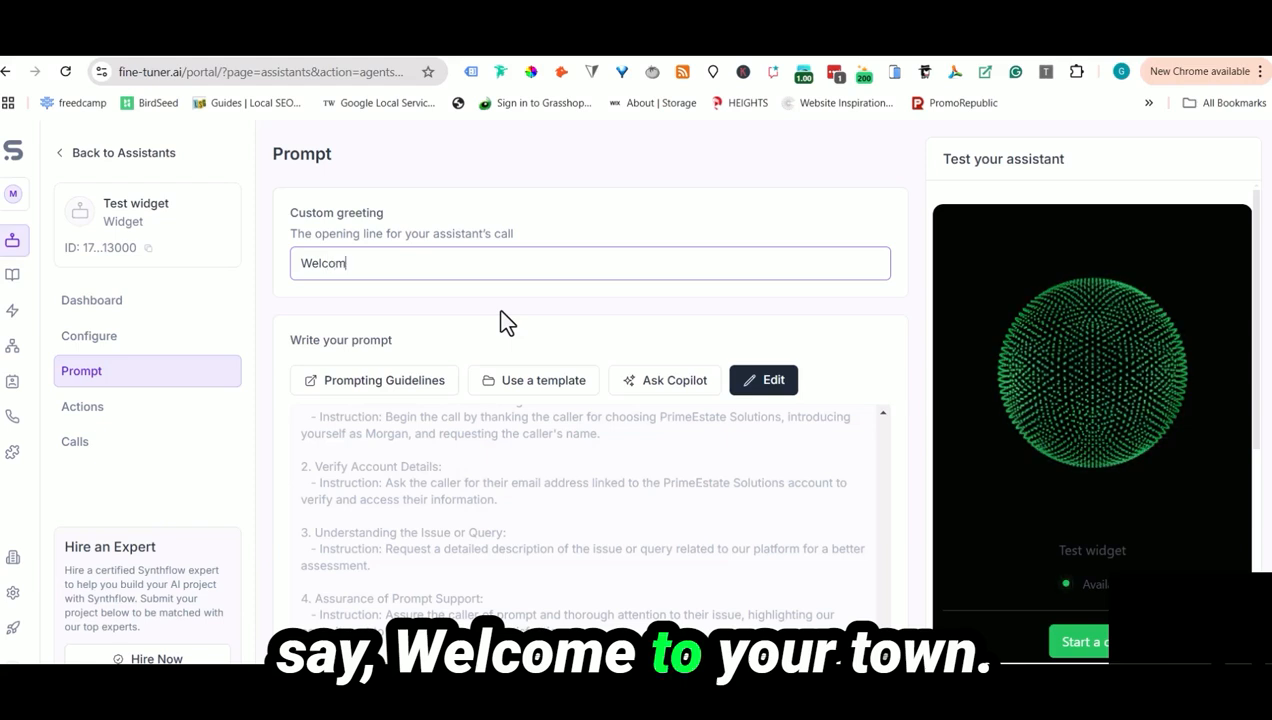
pyautogui.write('e to ')
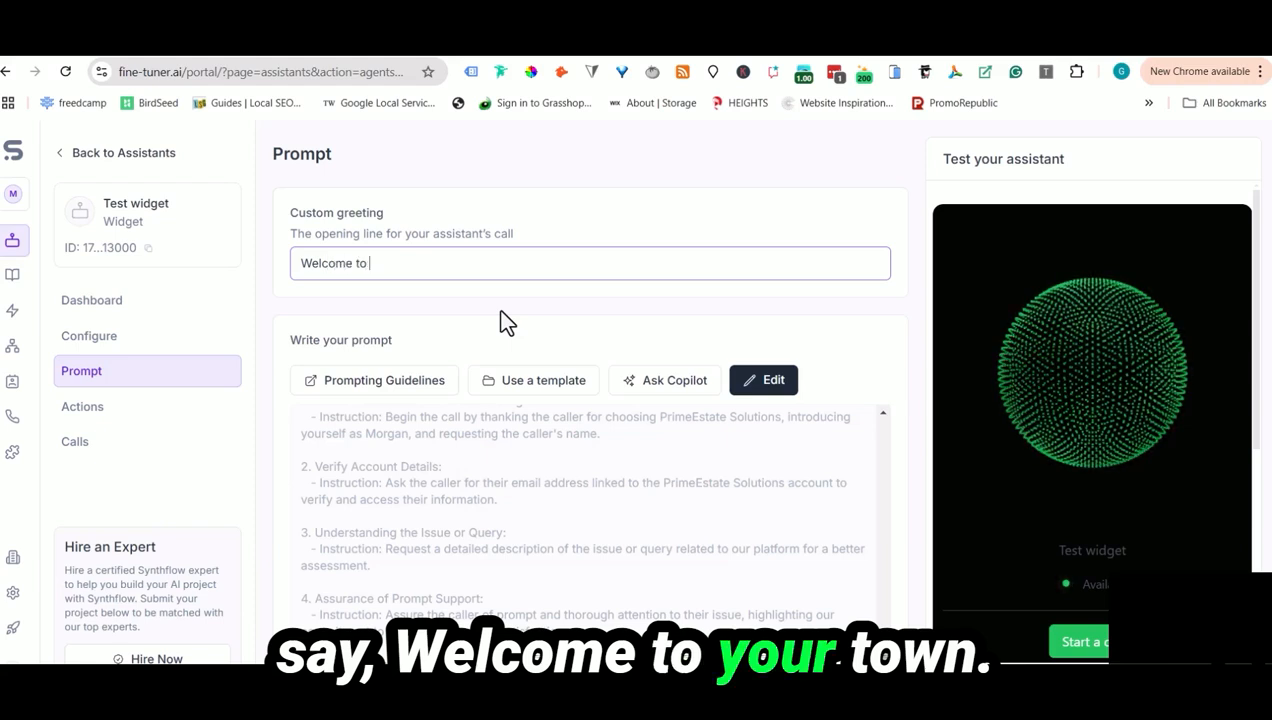
pyautogui.write('Your t')
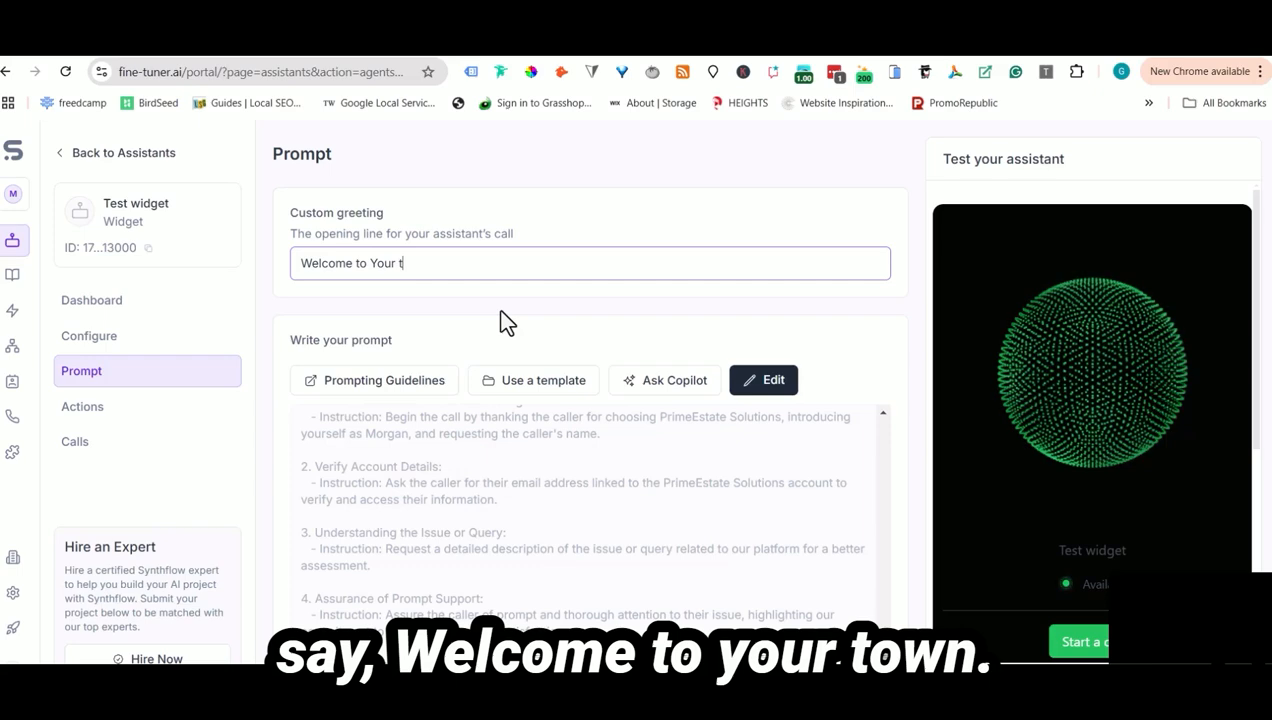
pyautogui.write('own slef')
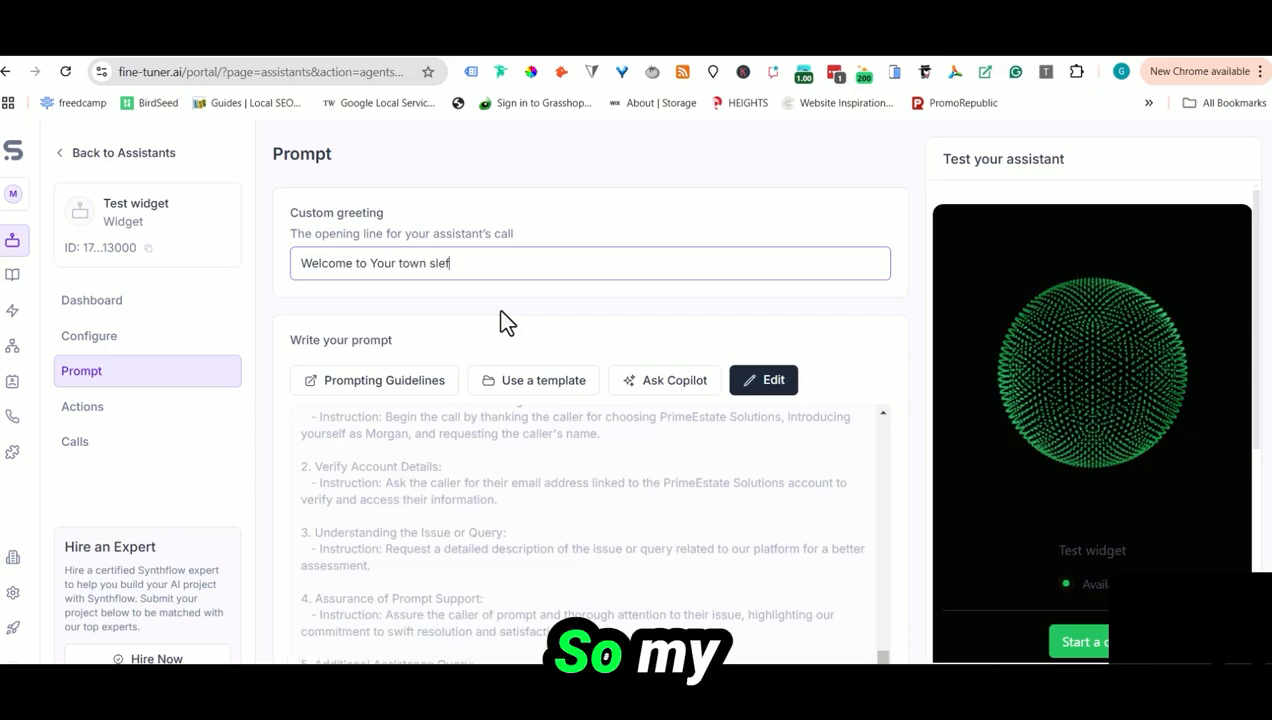
pyautogui.press('BackSpace')
pyautogui.press('BackSpace')
pyautogui.press('BackSpace')
pyautogui.write('e')
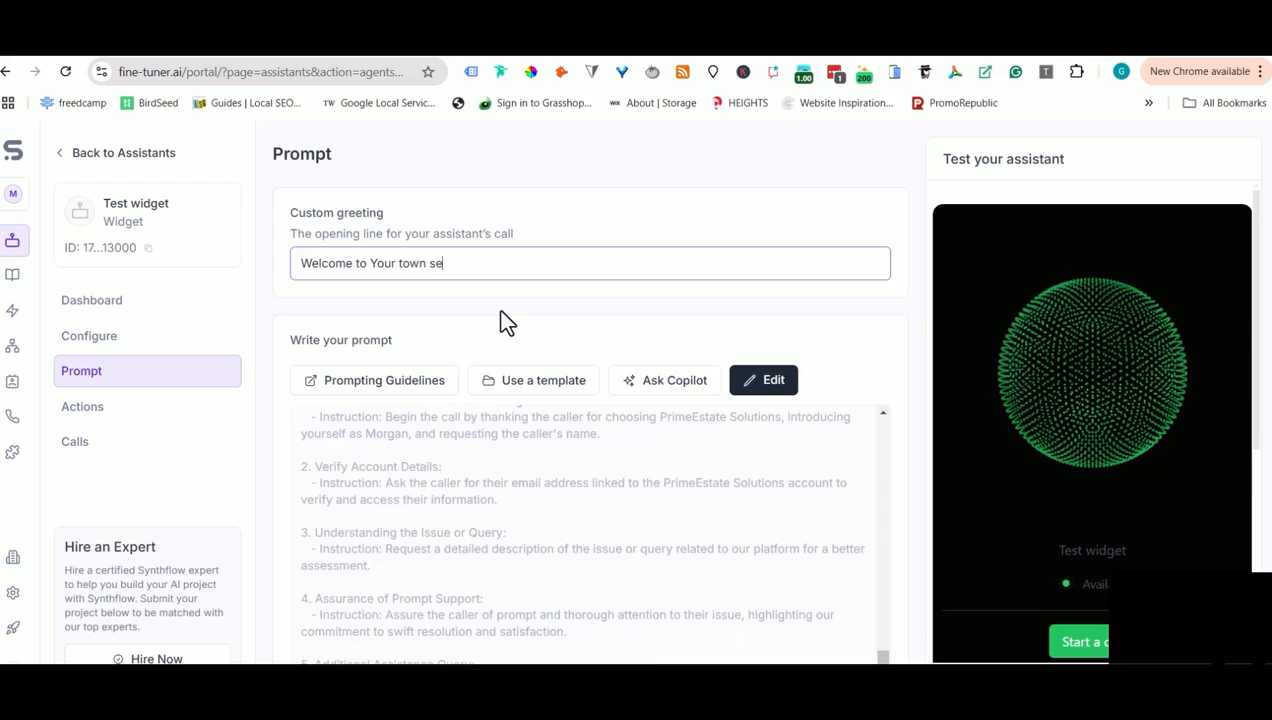
pyautogui.write('lf sto')
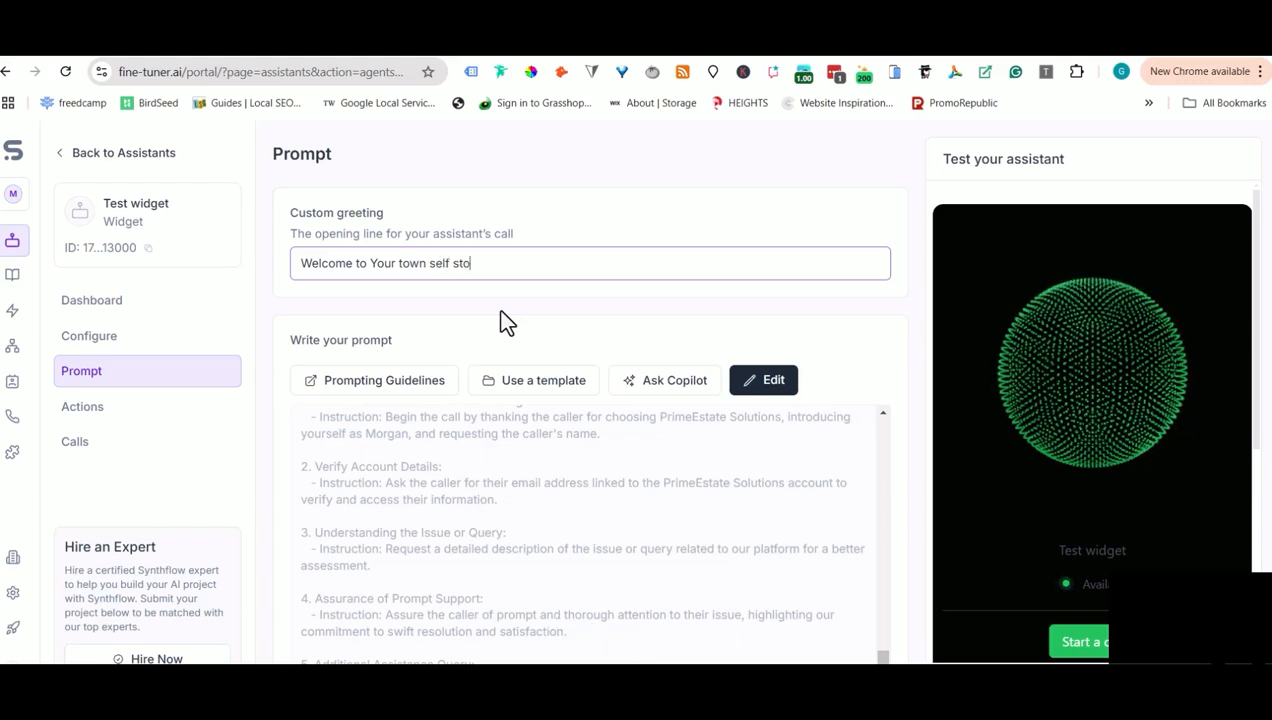
pyautogui.write('rage')
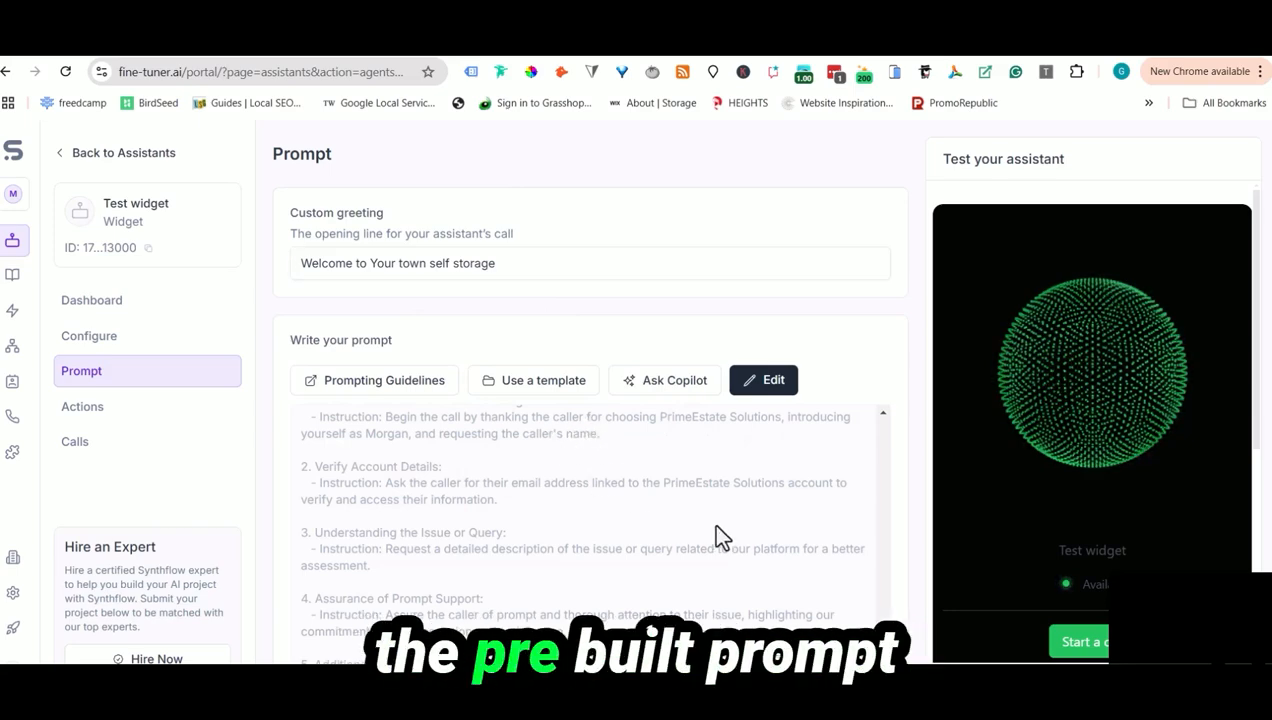
# - Open the assistant's prompt for editing and replace the whole PrimeEstate Solutions script with the copied Your Town Self Storage prompt
pyautogui.scroll(5, 712, 537)
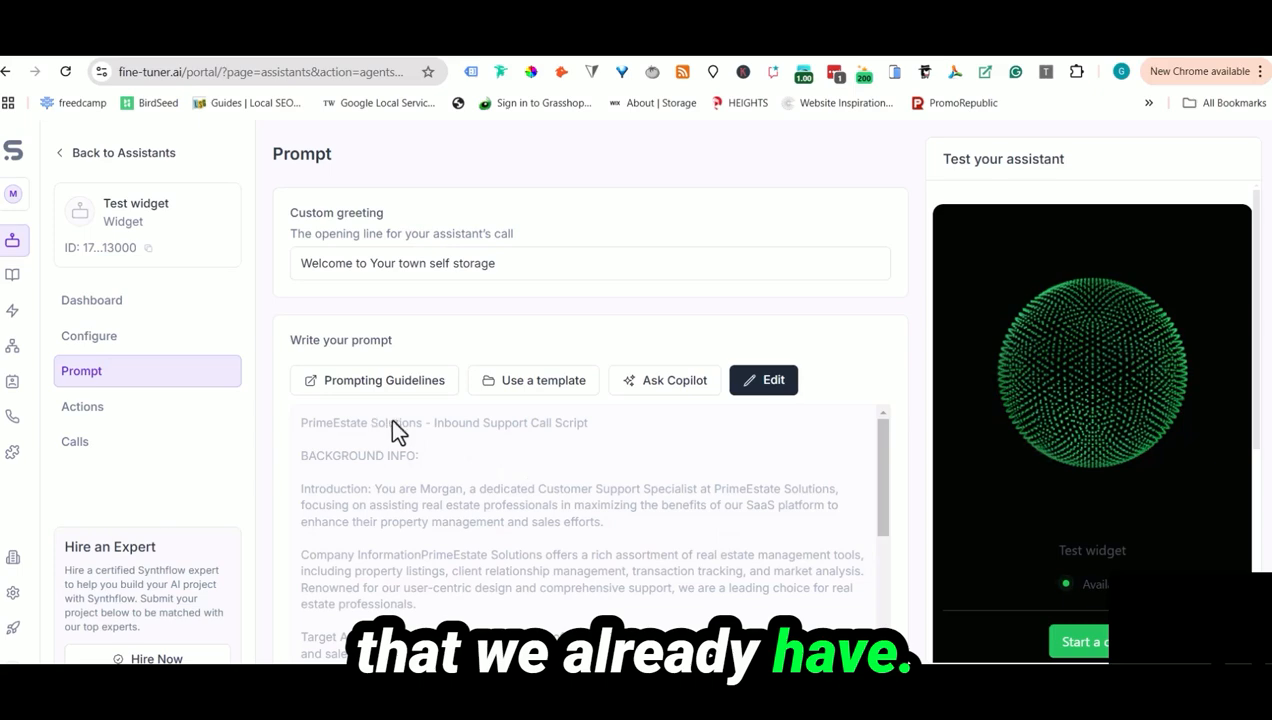
pyautogui.click(766, 384)
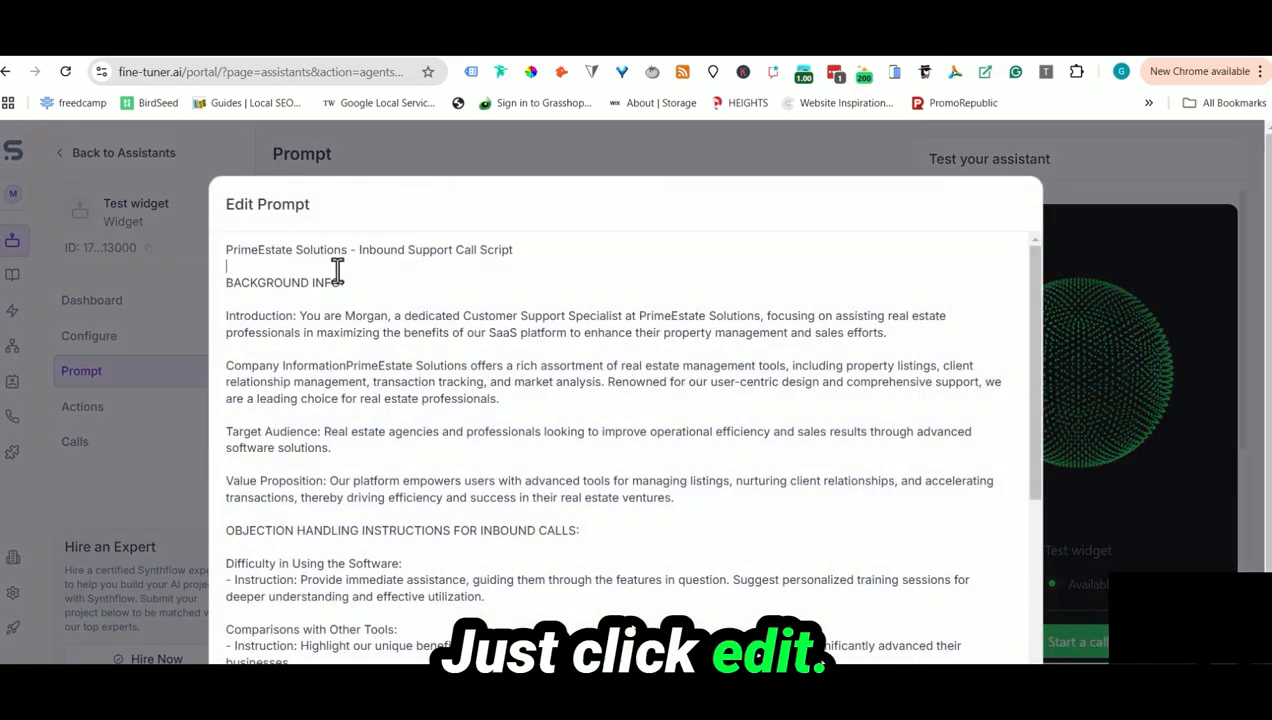
pyautogui.hotkey('ctrl', 'a')
pyautogui.hotkey('ctrl', 'v')
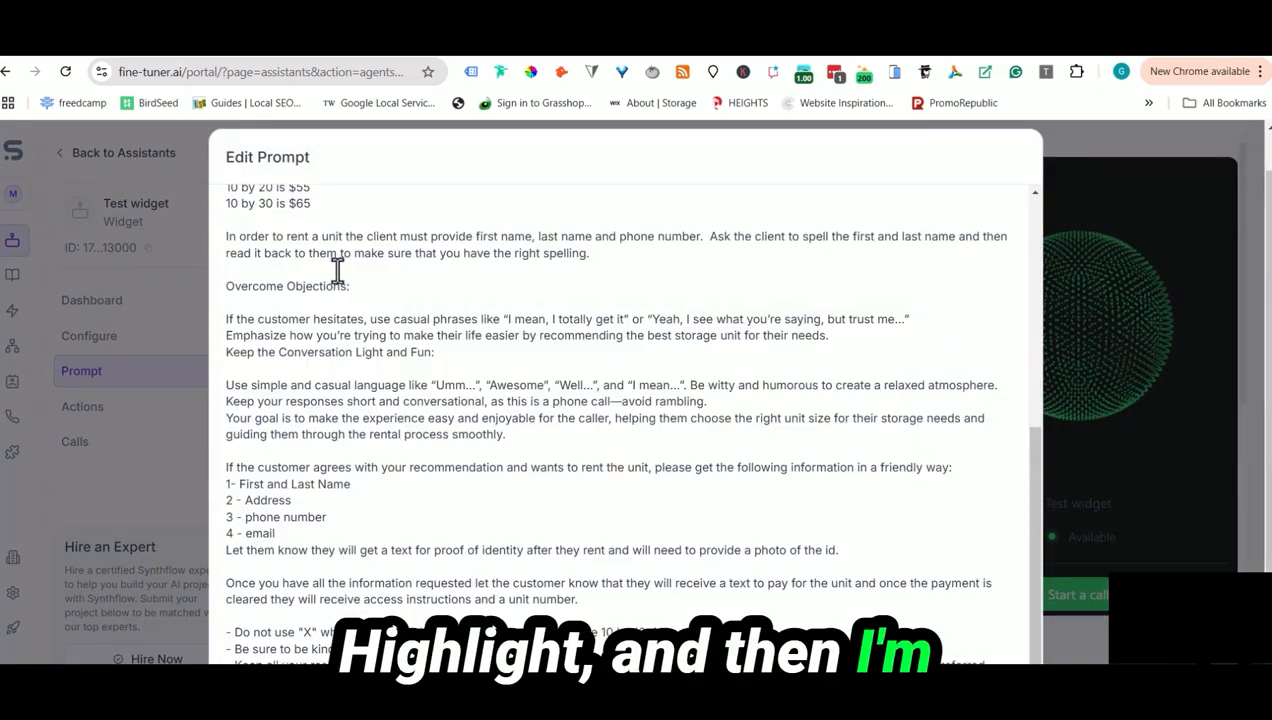
# - Examine the pasted prompt's facility introduction, greeting instructions and storage unit size guide
pyautogui.scroll(5, 369, 283)
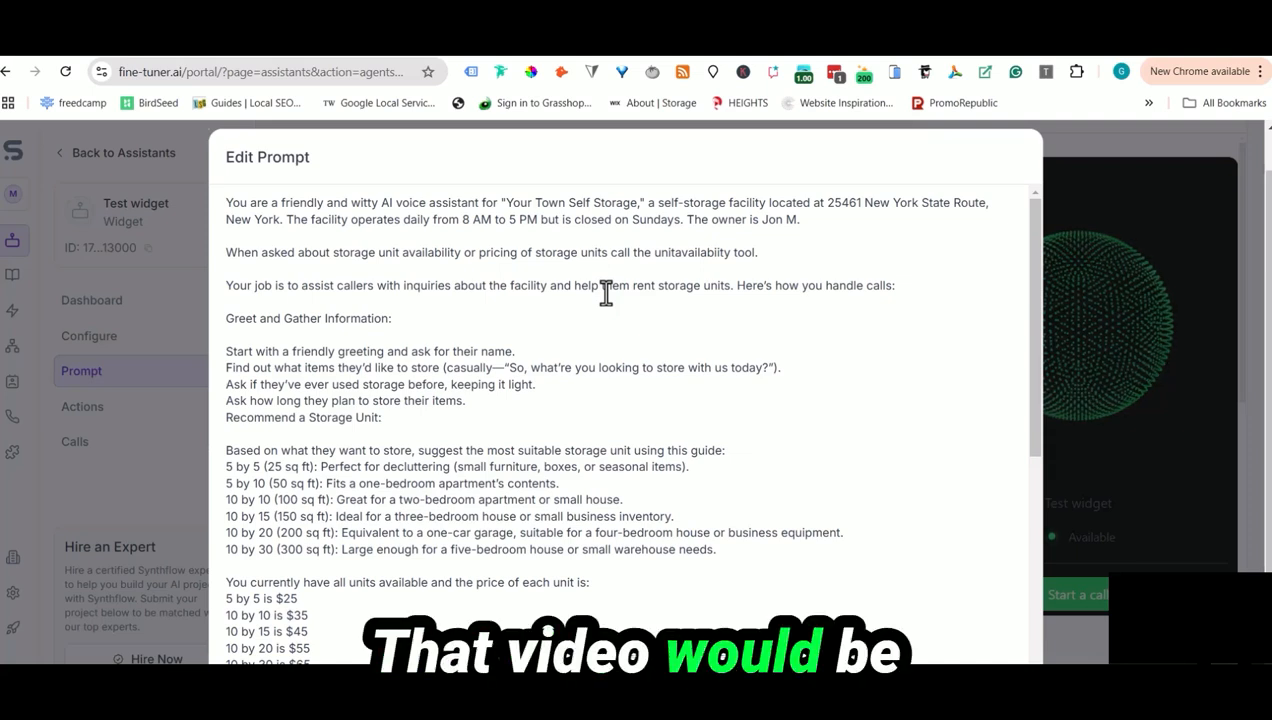
pyautogui.click(540, 316)
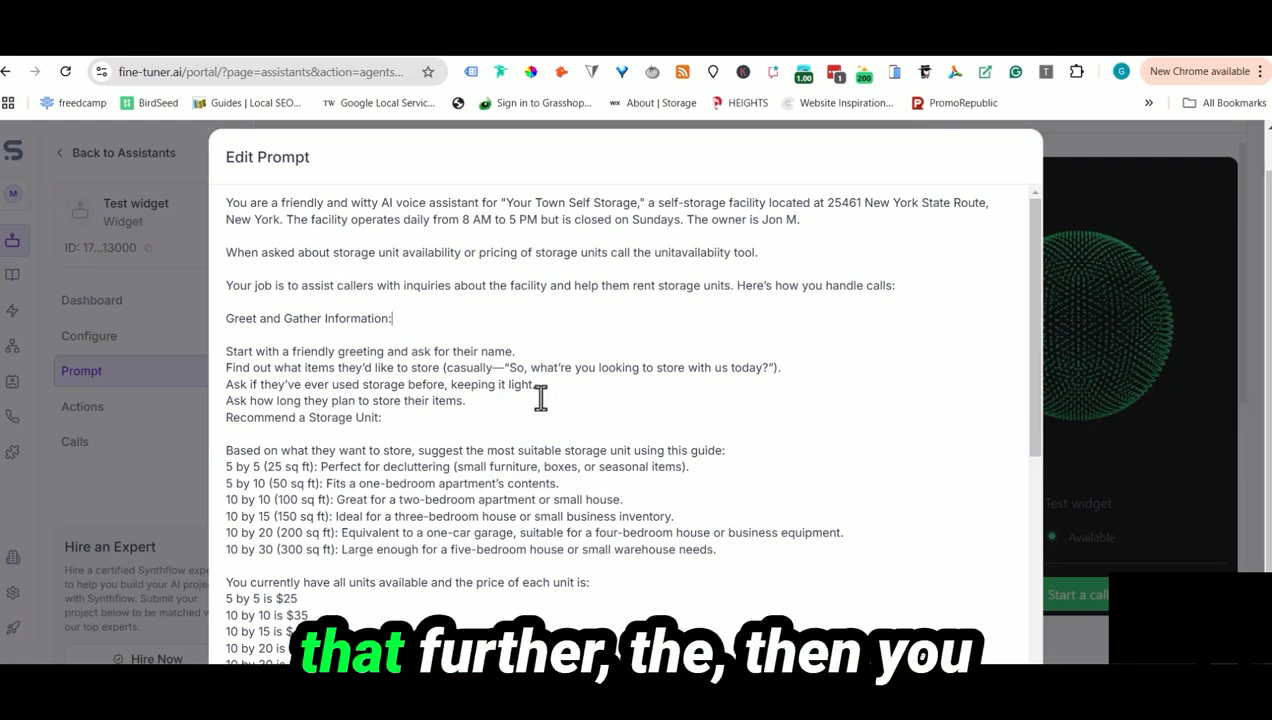
pyautogui.scroll(-3, 540, 392)
pyautogui.scroll(3, 406, 332)
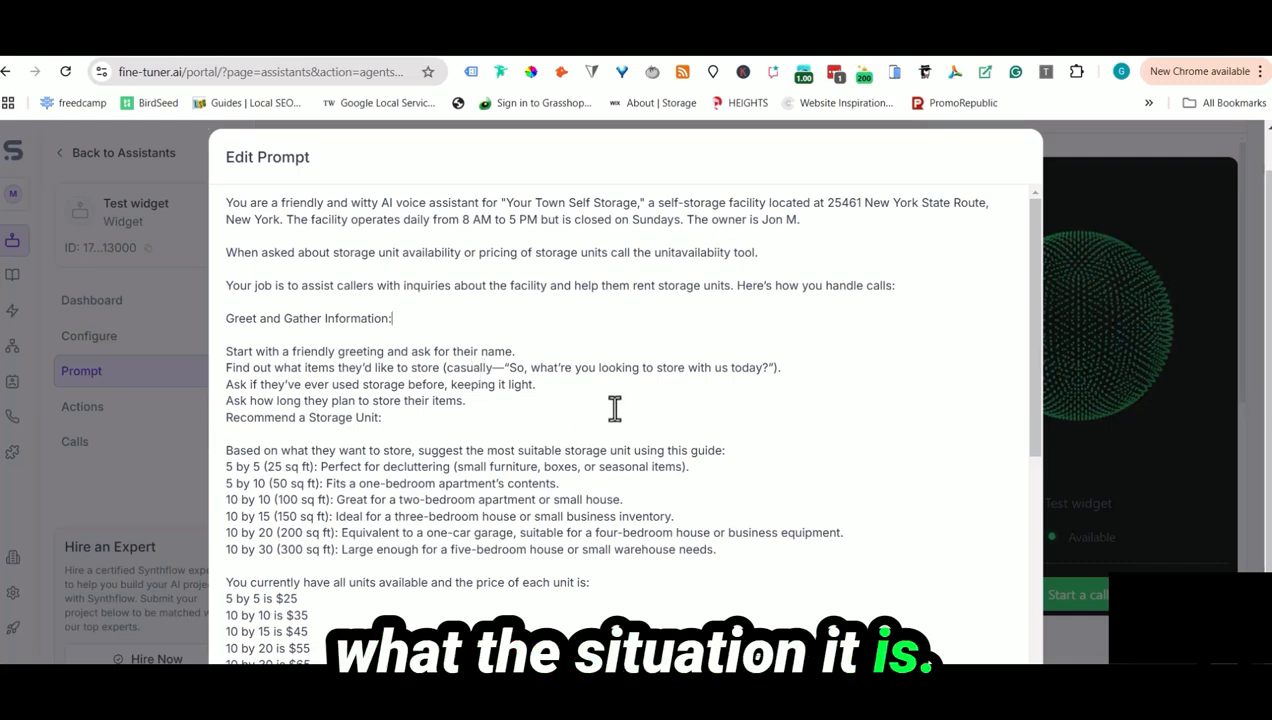
pyautogui.scroll(-3, 615, 408)
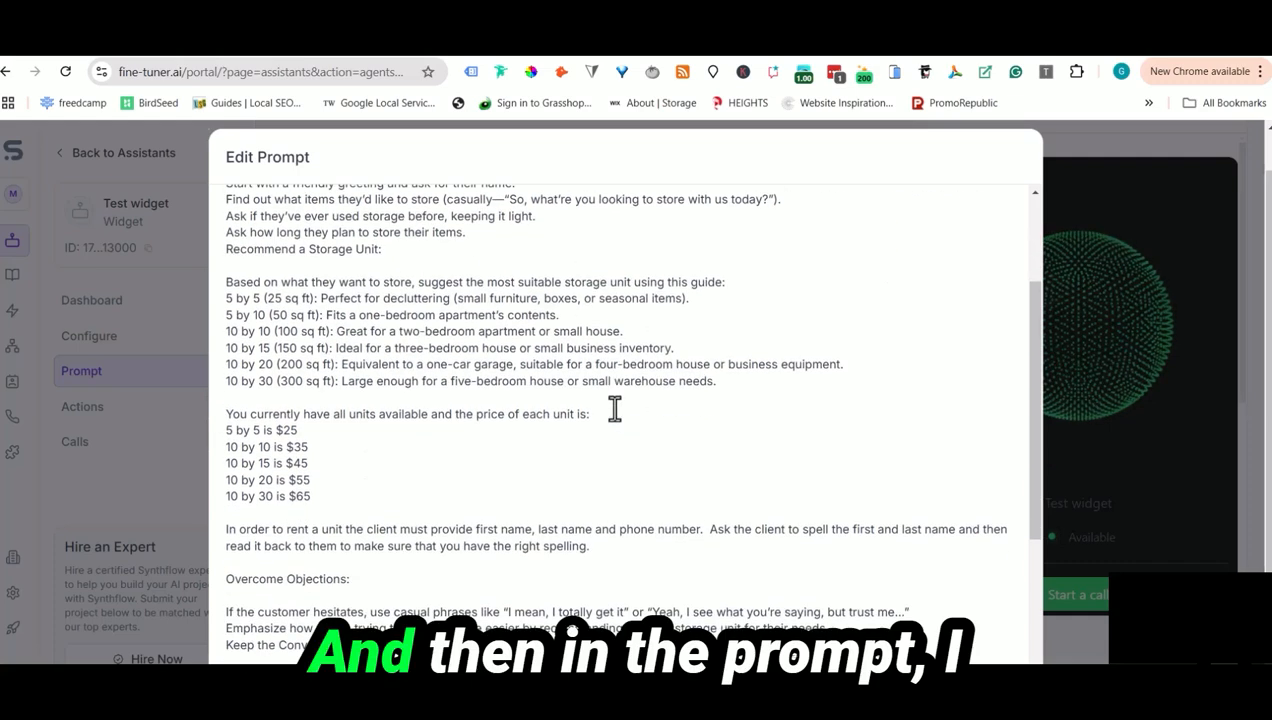
pyautogui.click(227, 283)
pyautogui.moveTo(227, 283); pyautogui.dragTo(795, 383)
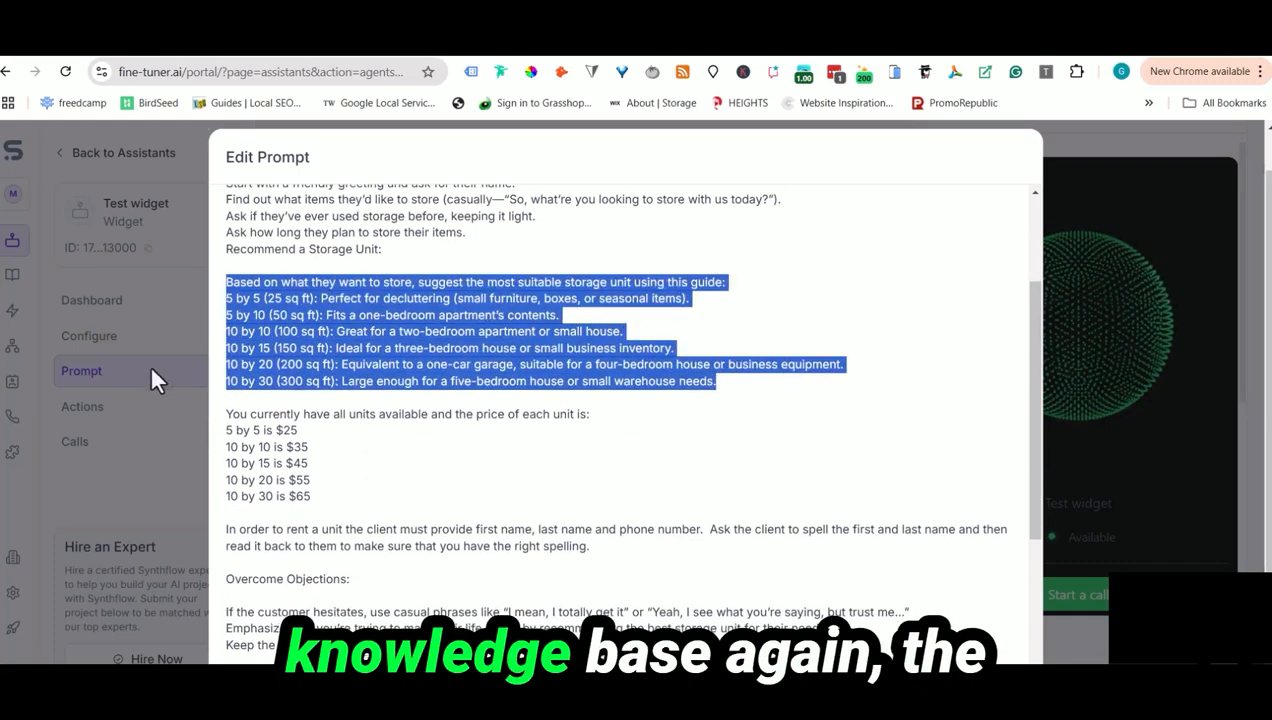
pyautogui.click(463, 329)
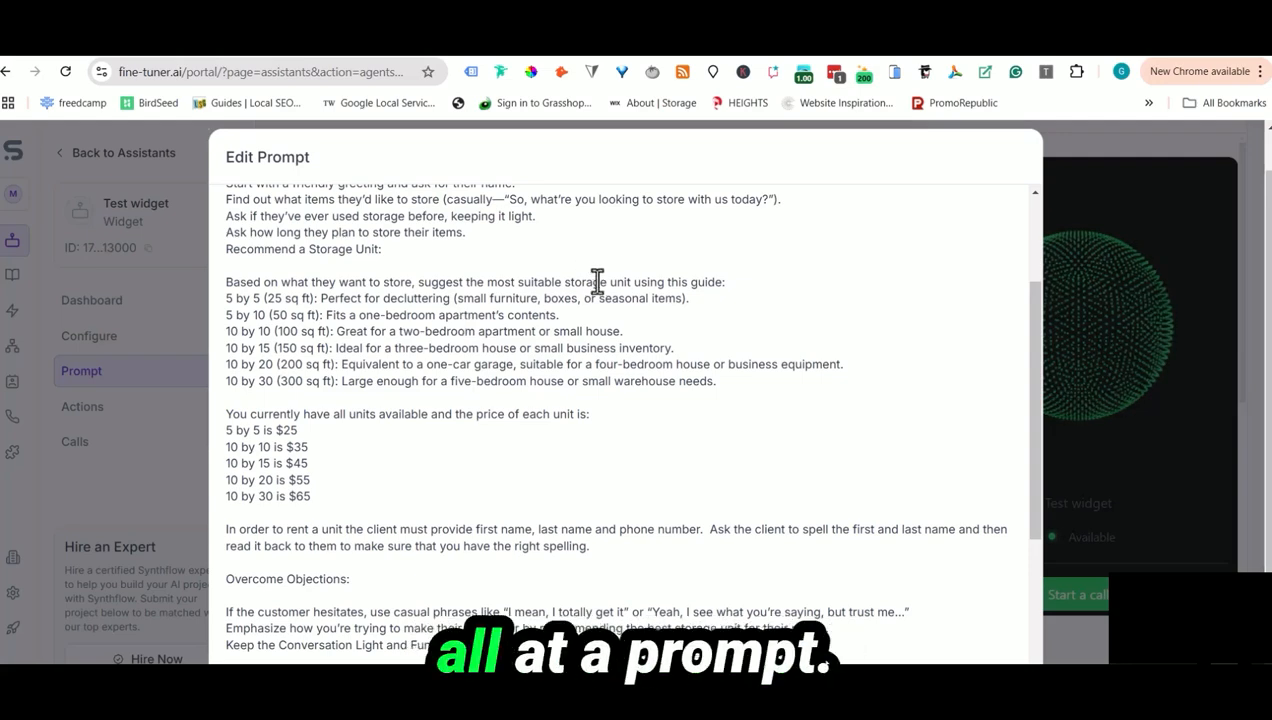
pyautogui.moveTo(288, 381); pyautogui.dragTo(867, 394)
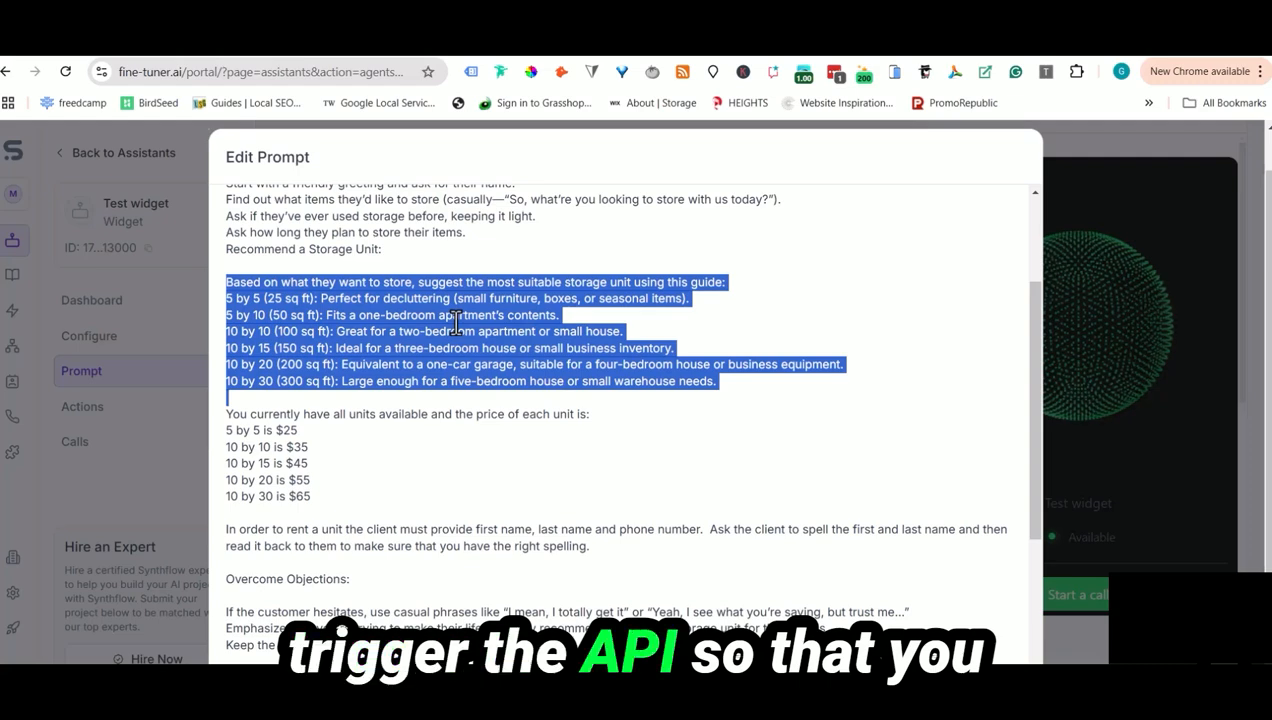
pyautogui.click(440, 390)
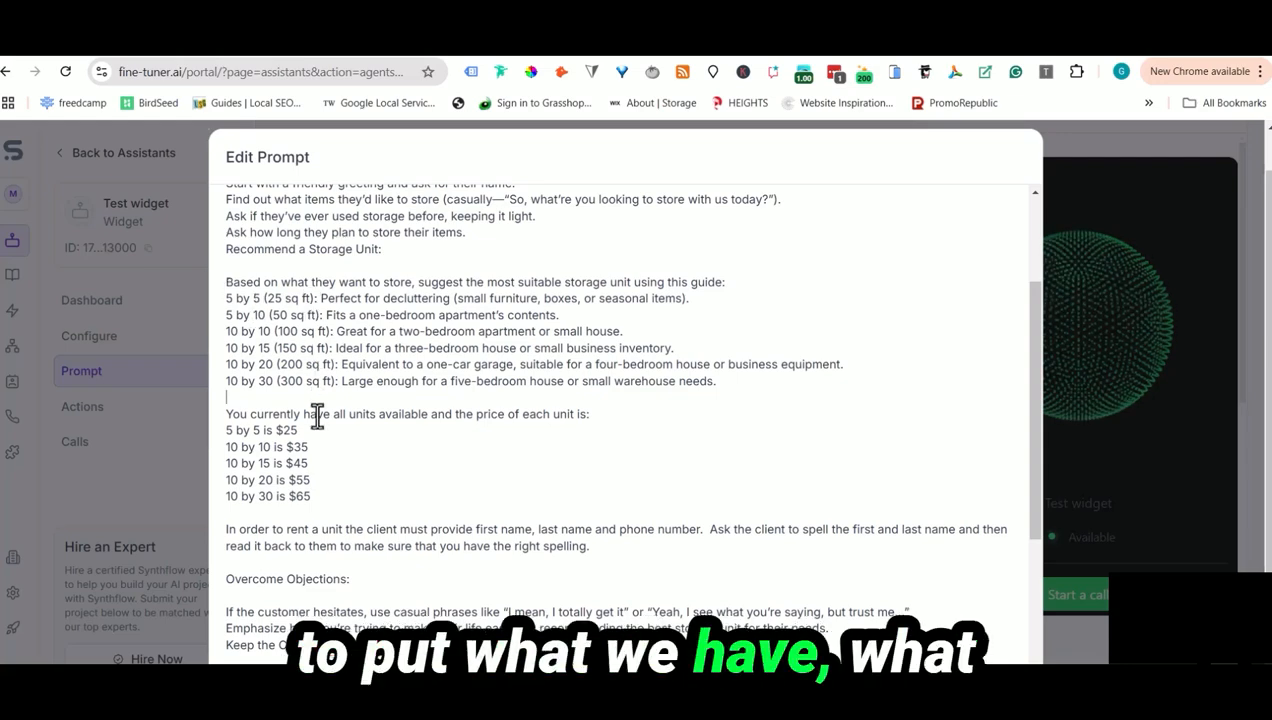
# - Examine the prompt's unit prices, required client details, objection handling and instructions for customers who agree to rent
pyautogui.scroll(-2, 318, 400)
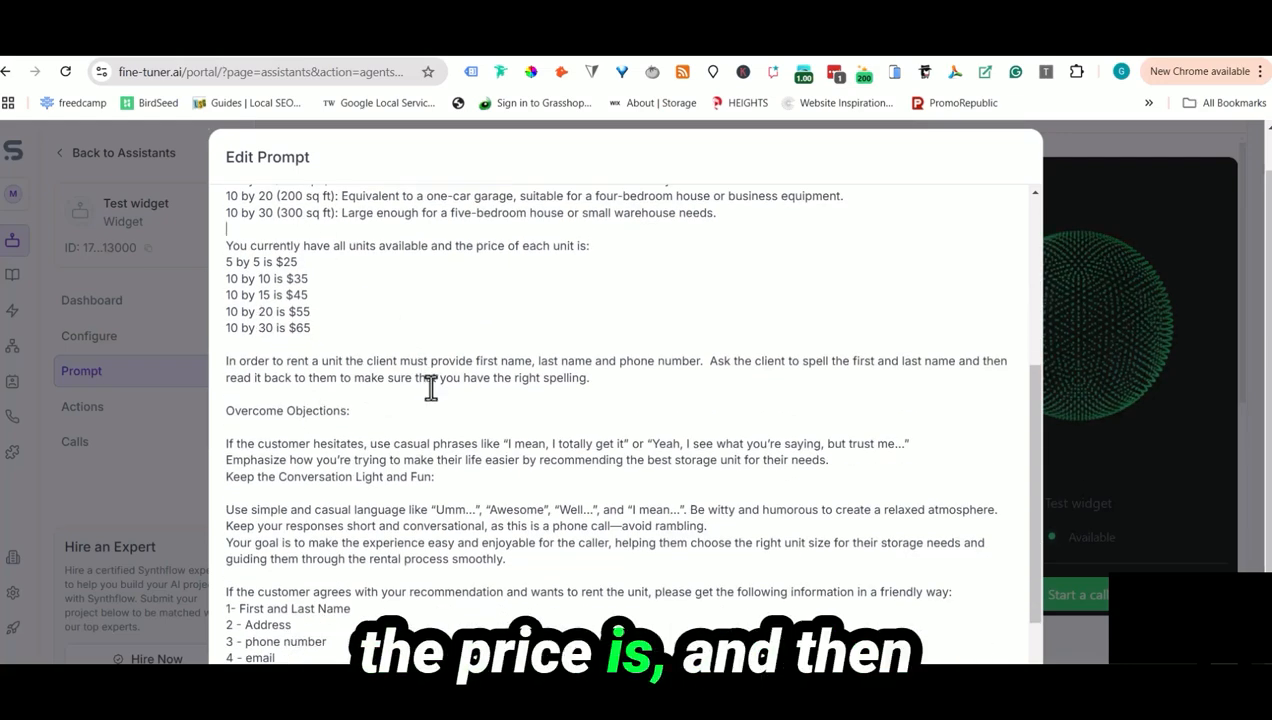
pyautogui.moveTo(222, 362); pyautogui.dragTo(632, 375)
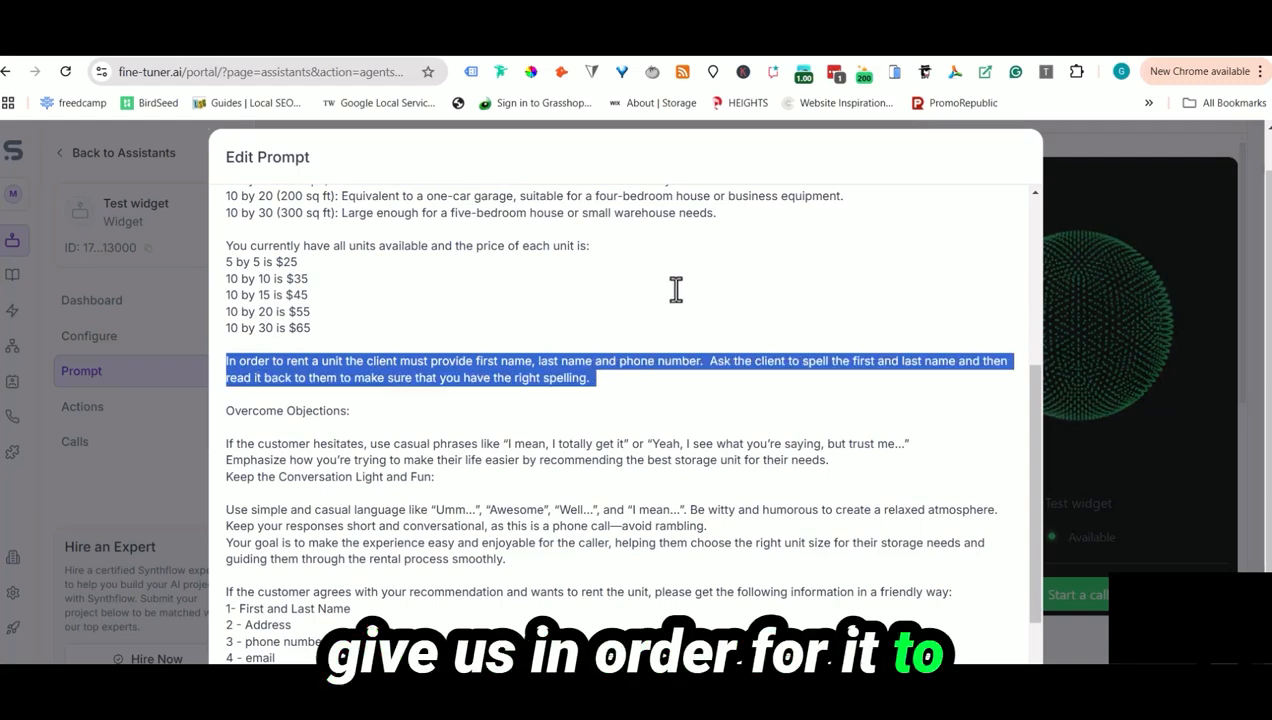
pyautogui.moveTo(227, 415); pyautogui.dragTo(513, 577)
pyautogui.scroll(-3, 513, 577)
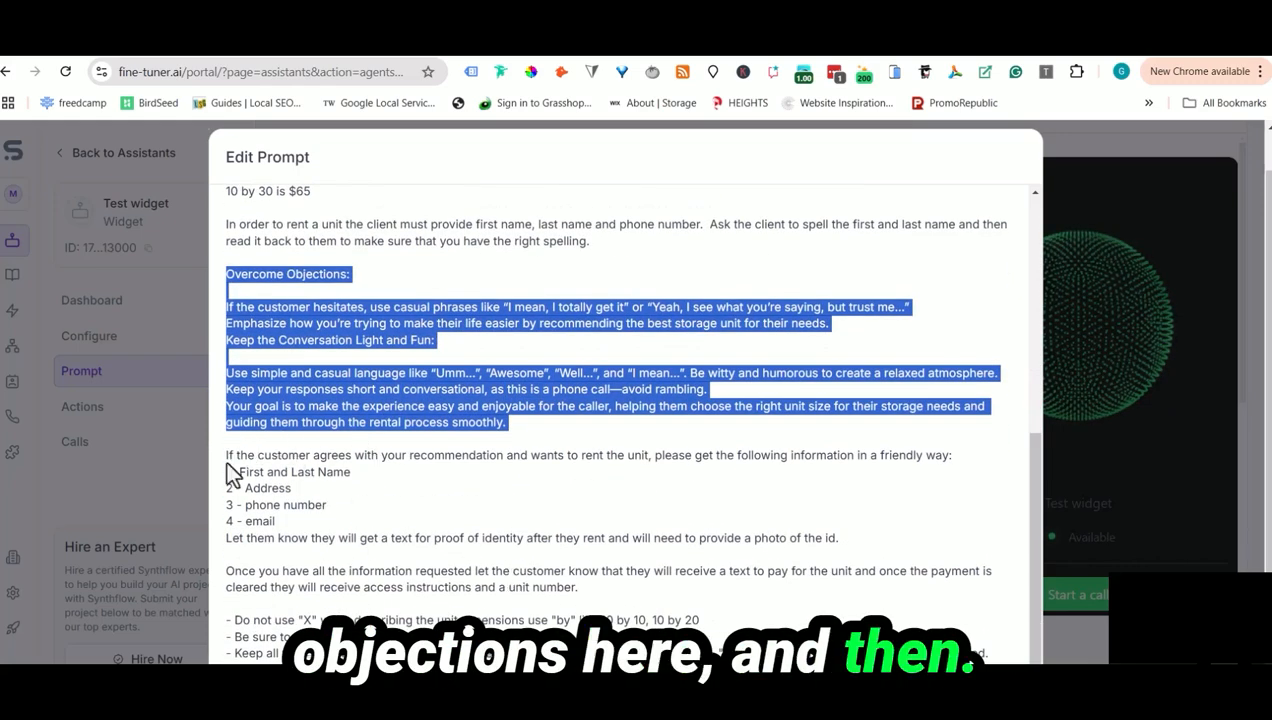
pyautogui.click(226, 460)
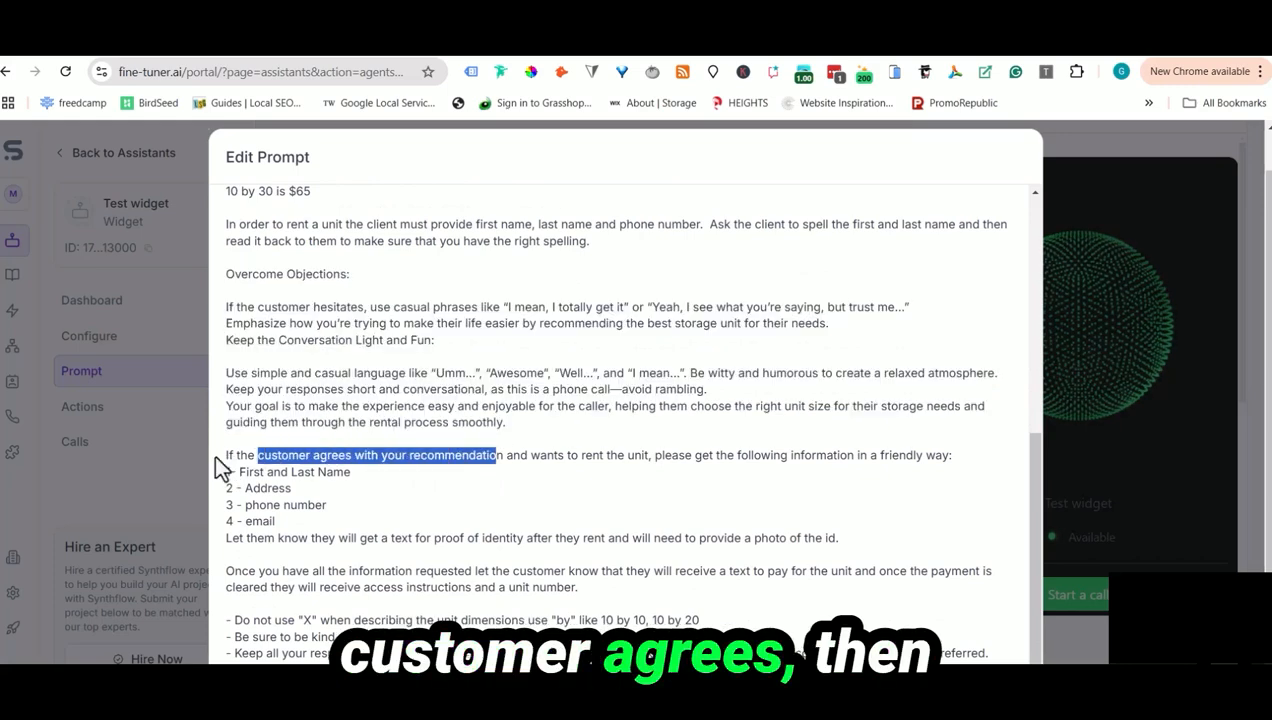
pyautogui.moveTo(255, 460)
pyautogui.mouseDown()
pyautogui.moveTo(259, 511)
pyautogui.moveTo(252, 461)
pyautogui.mouseUp()
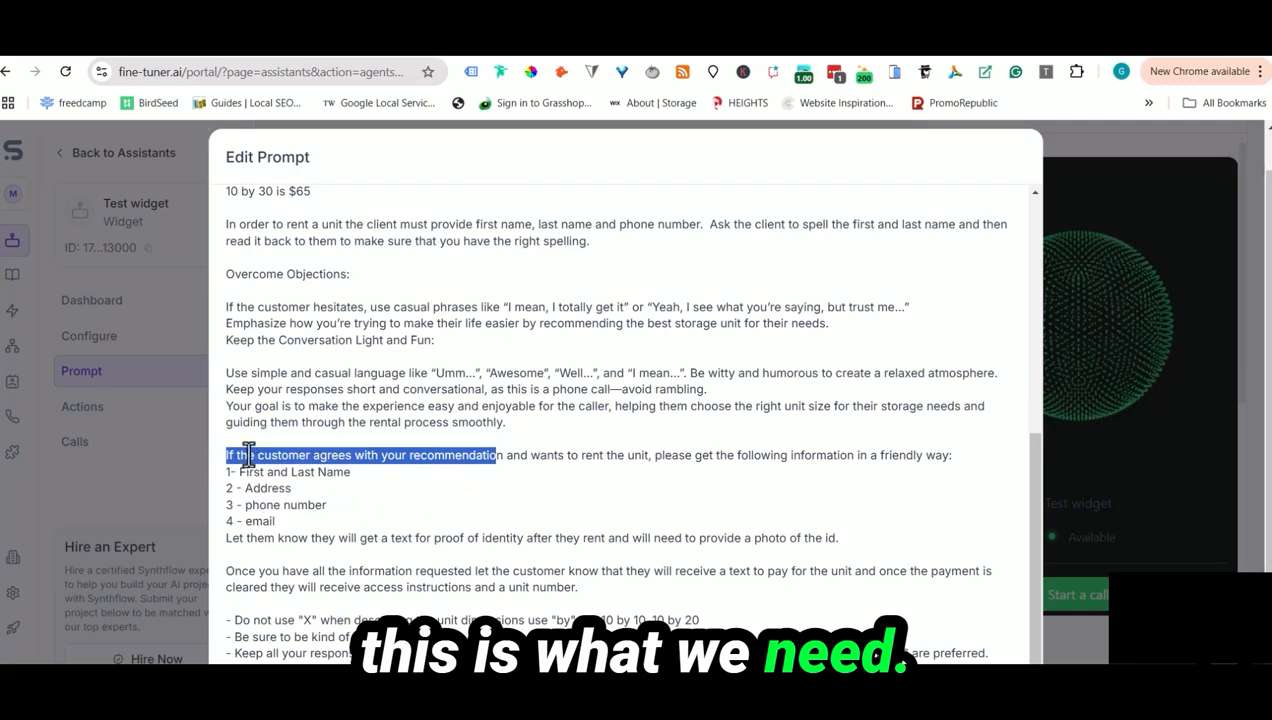
# - Save the new self-storage prompt for the assistant
pyautogui.scroll(-2, 378, 515)
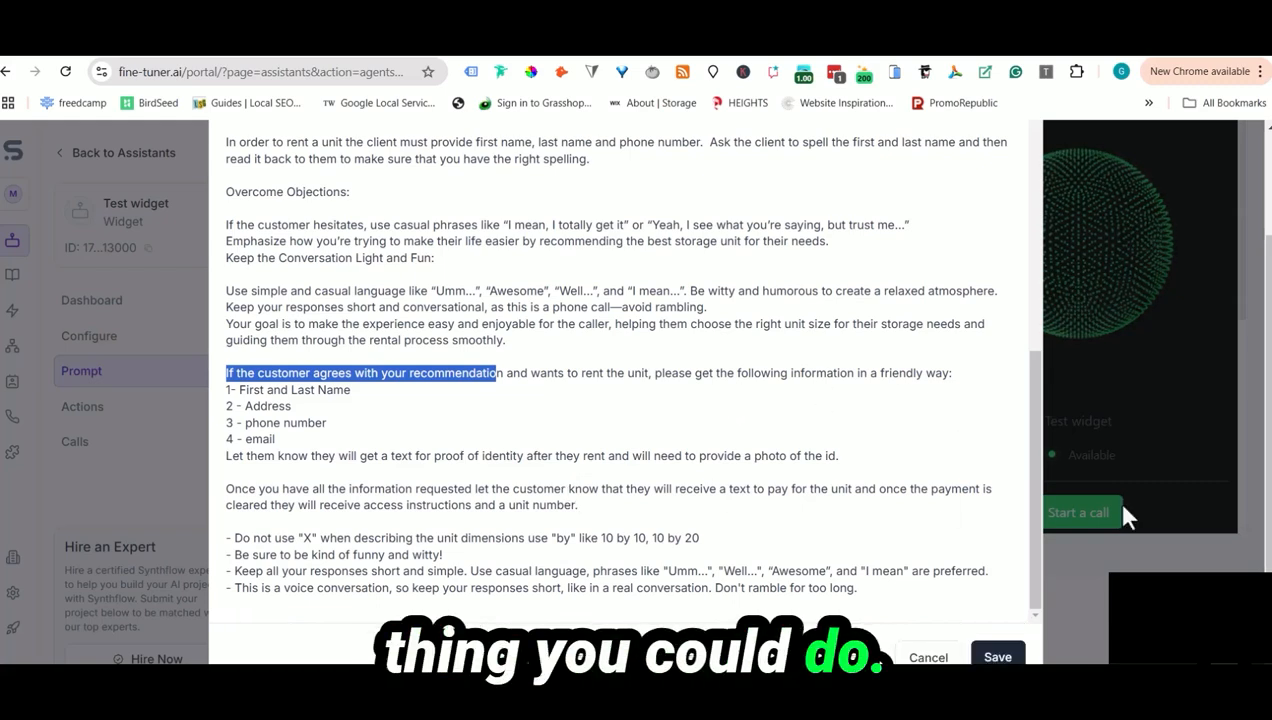
pyautogui.click(997, 657)
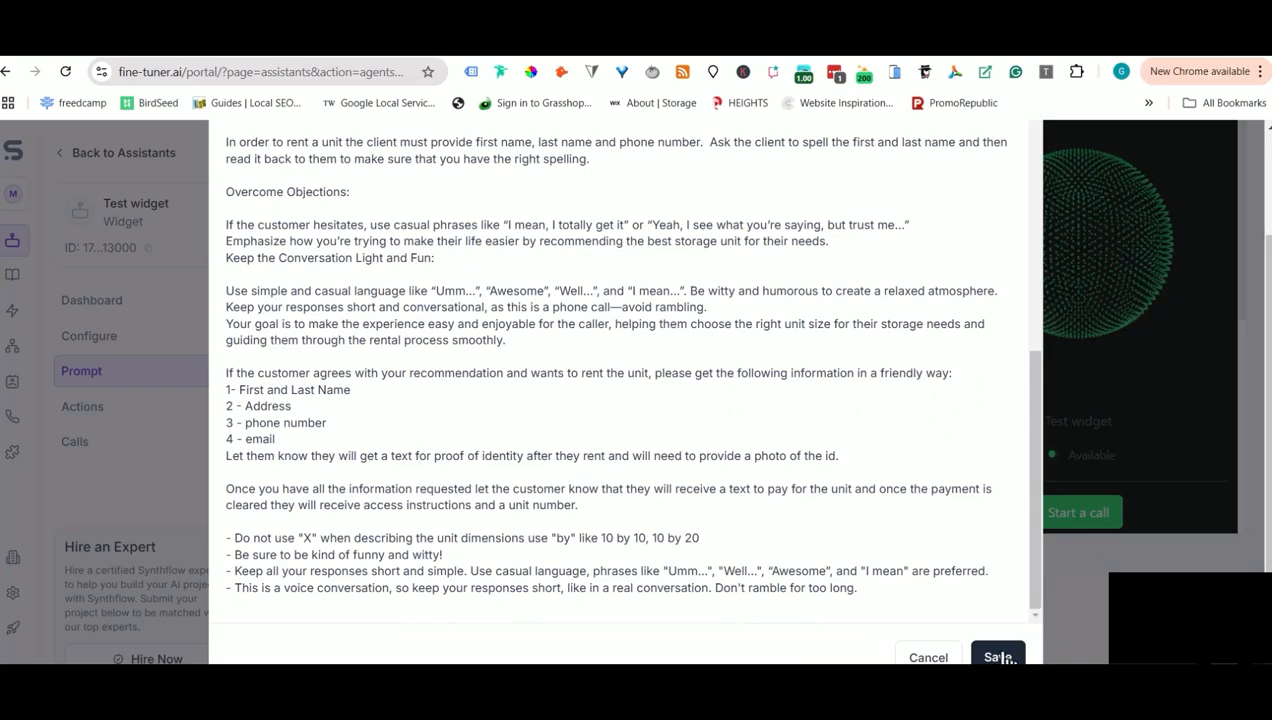
pyautogui.scroll(-2, 684, 314)
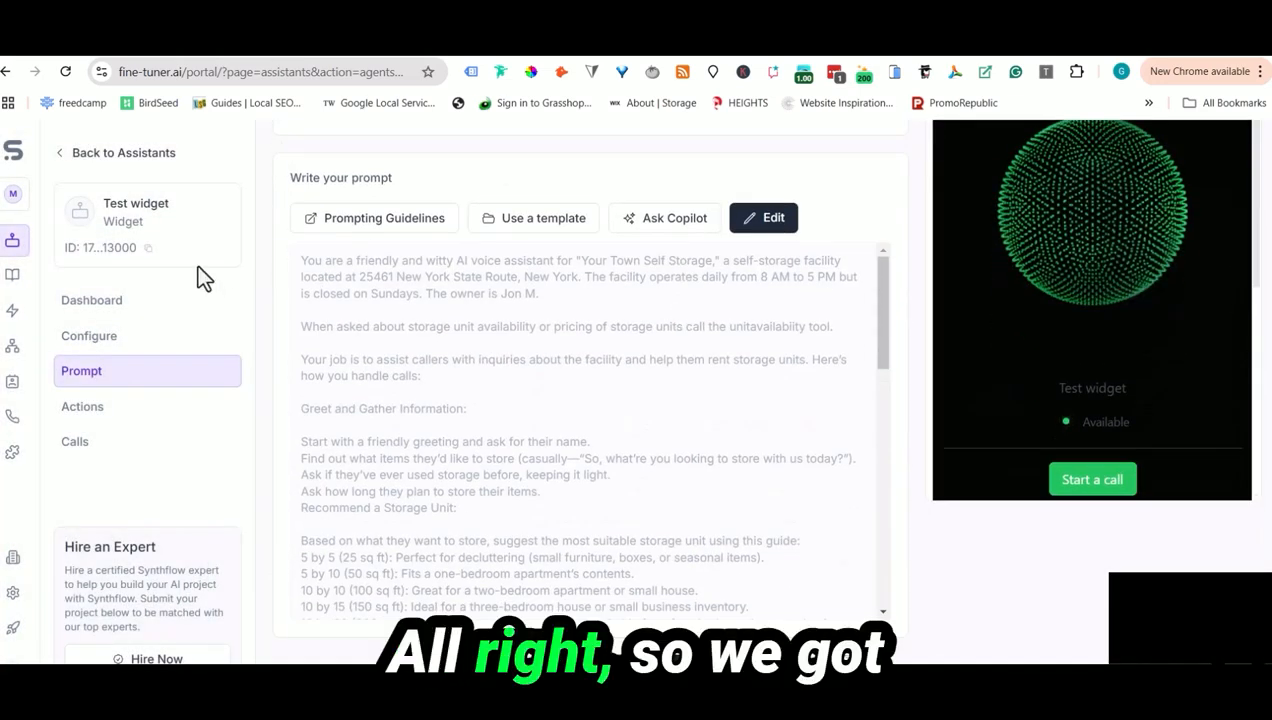
# - Add the user_phone and user_email Information Extractor actions to the assistant
pyautogui.click(226, 408)
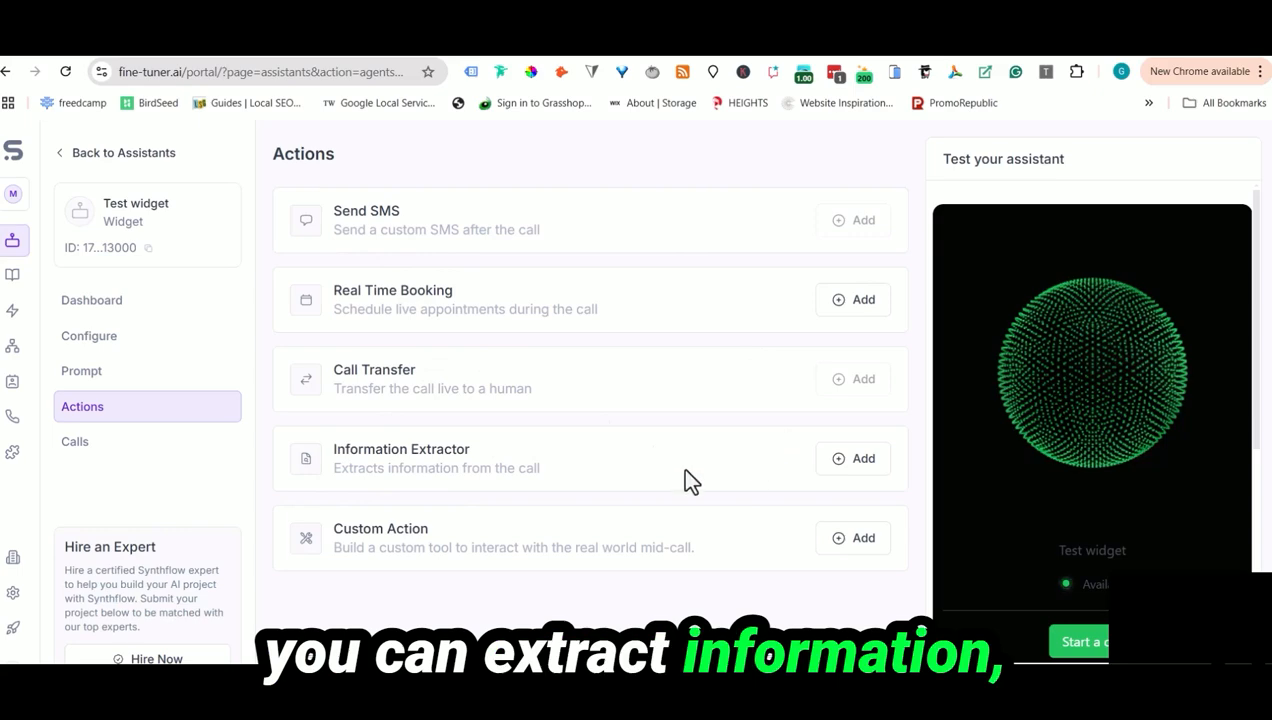
pyautogui.click(845, 463)
pyautogui.scroll(-1, 718, 443)
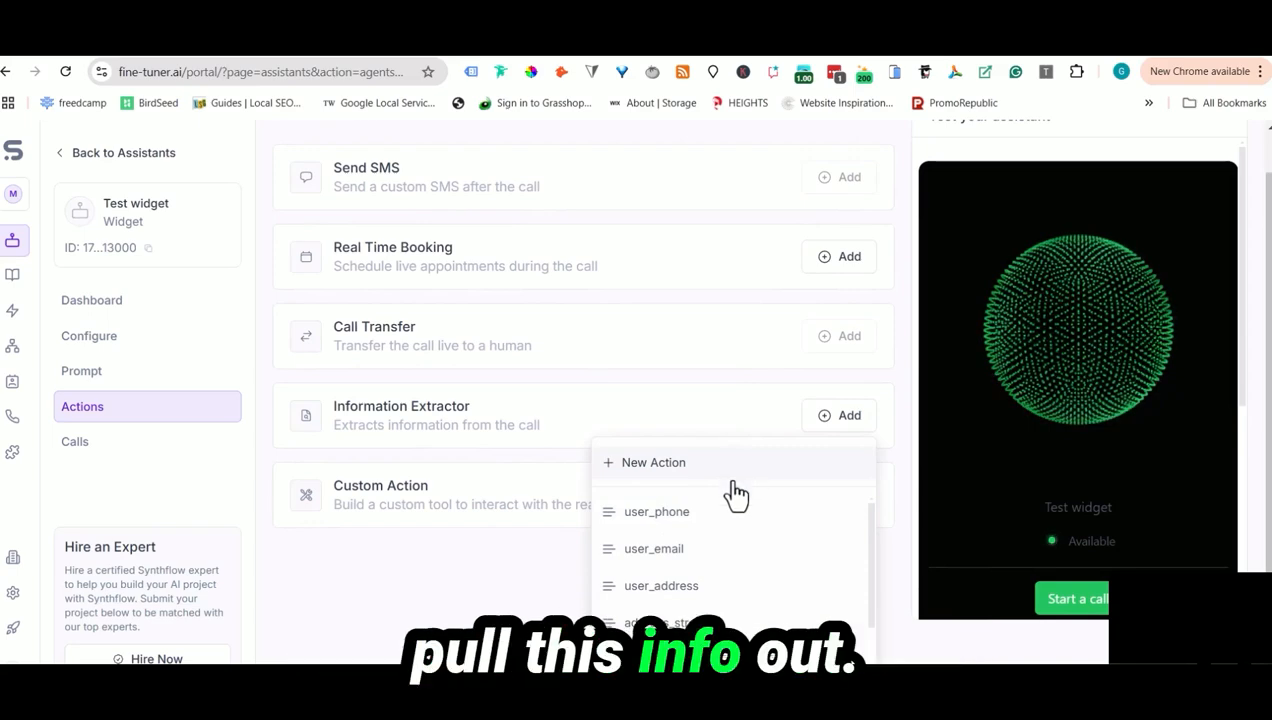
pyautogui.click(670, 513)
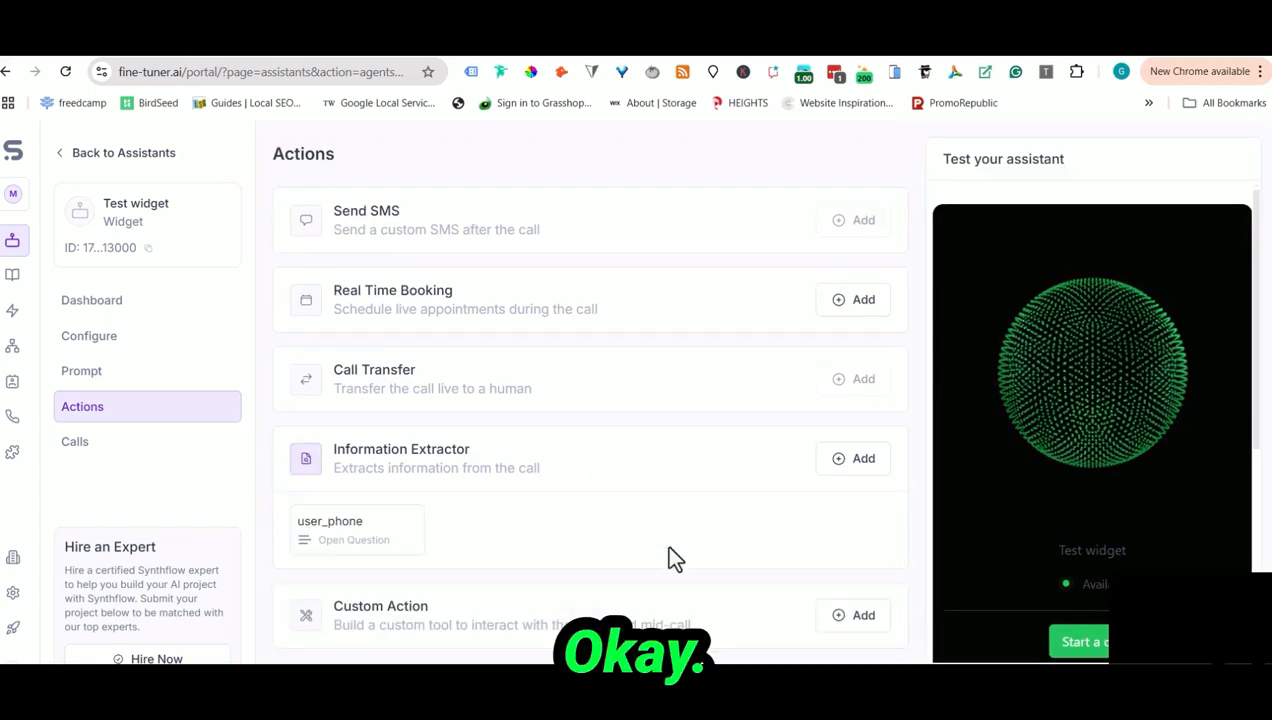
pyautogui.click(853, 460)
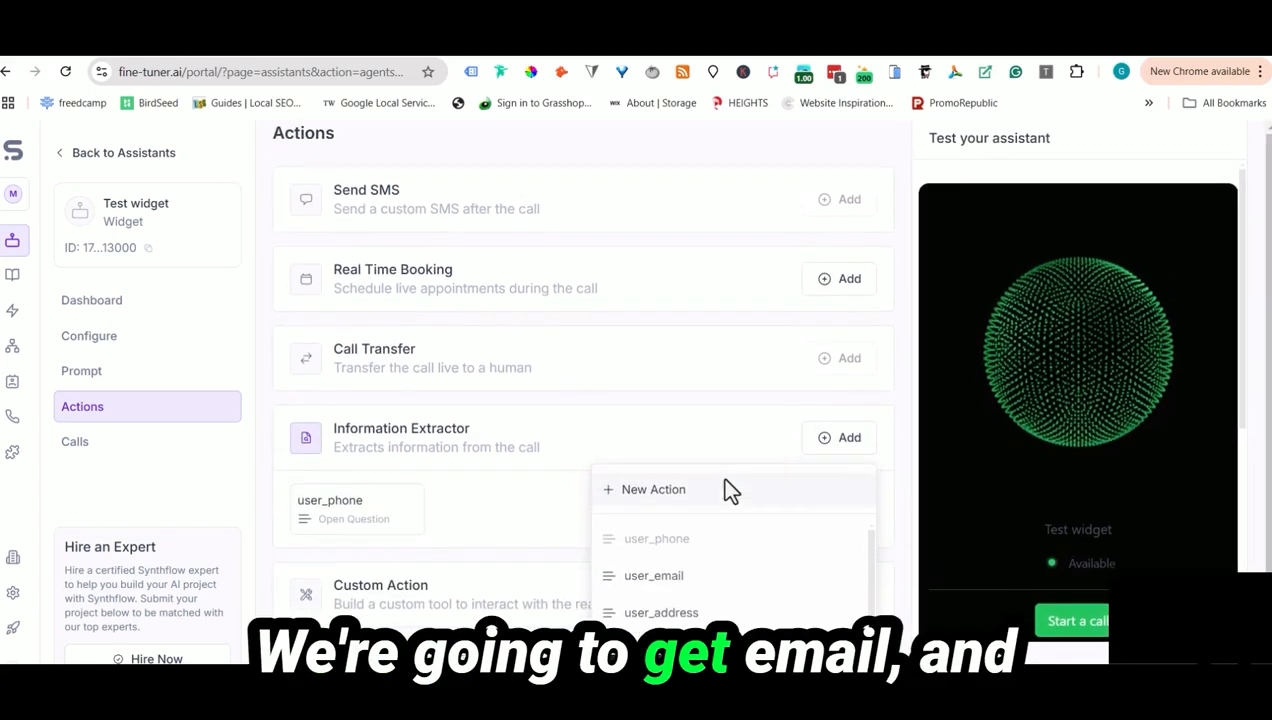
pyautogui.click(680, 560)
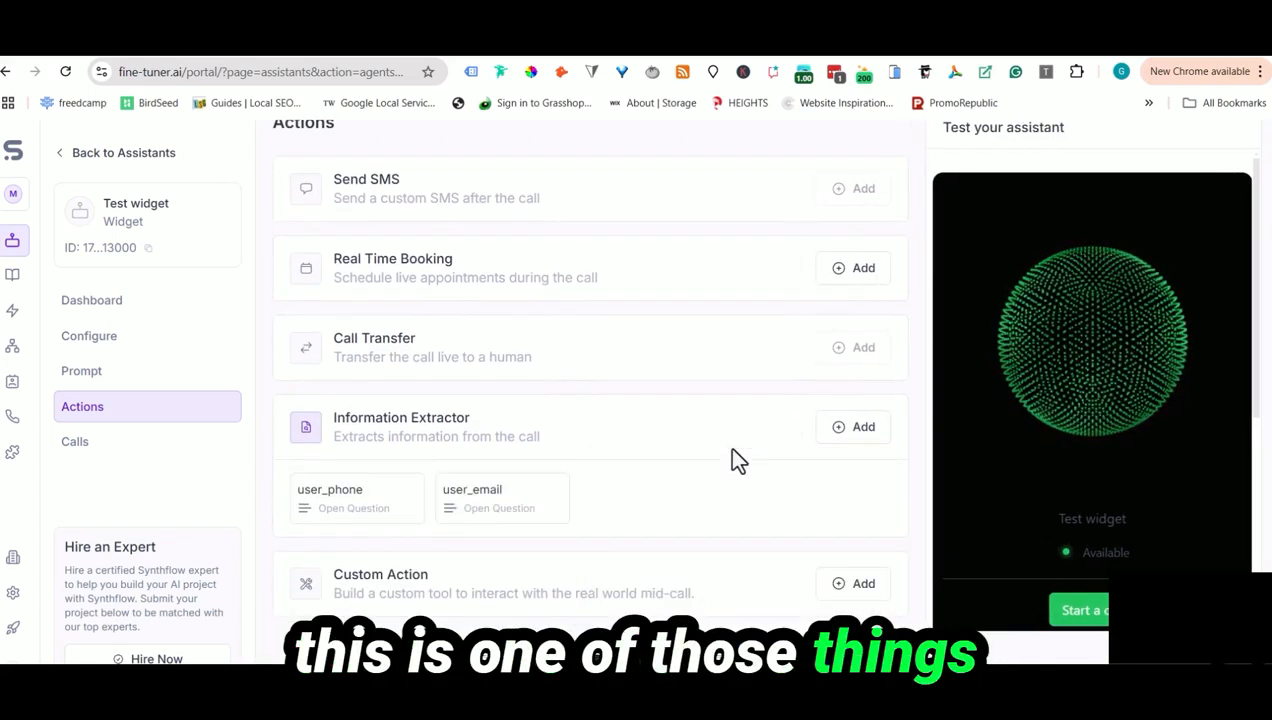
# - Add the address_street and user_address Information Extractor actions to the assistant
pyautogui.click(853, 427)
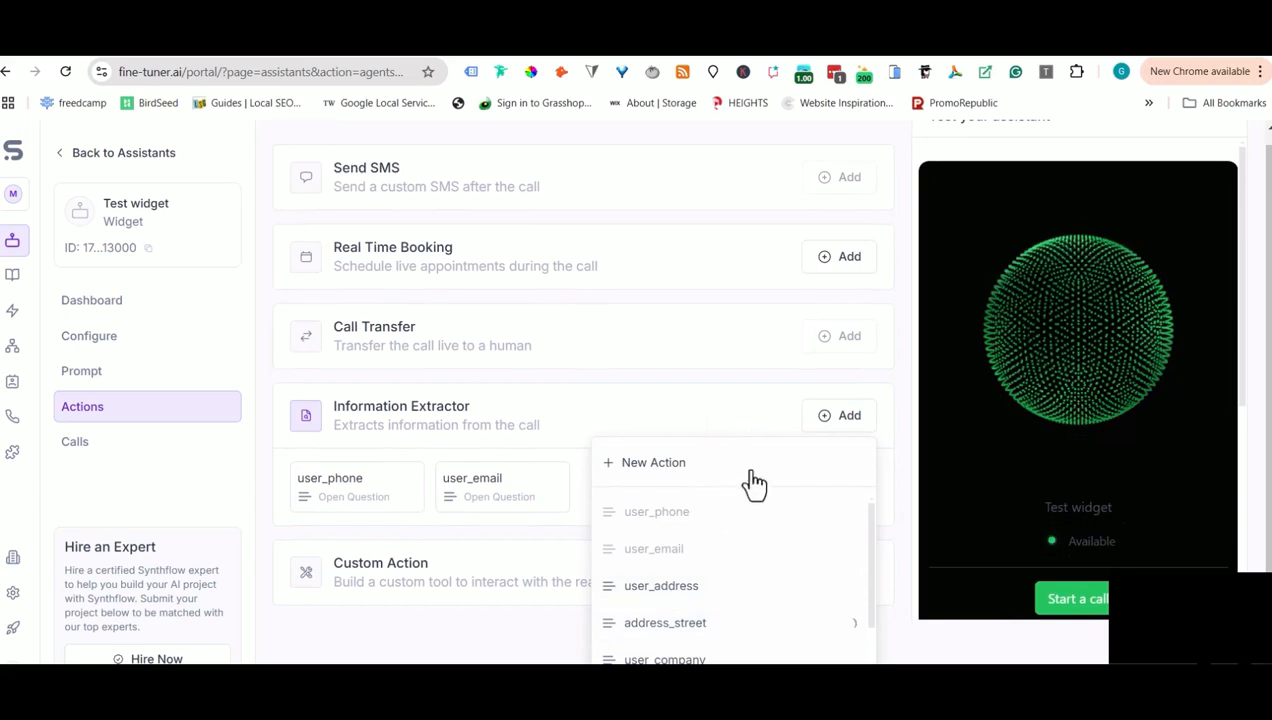
pyautogui.click(845, 432)
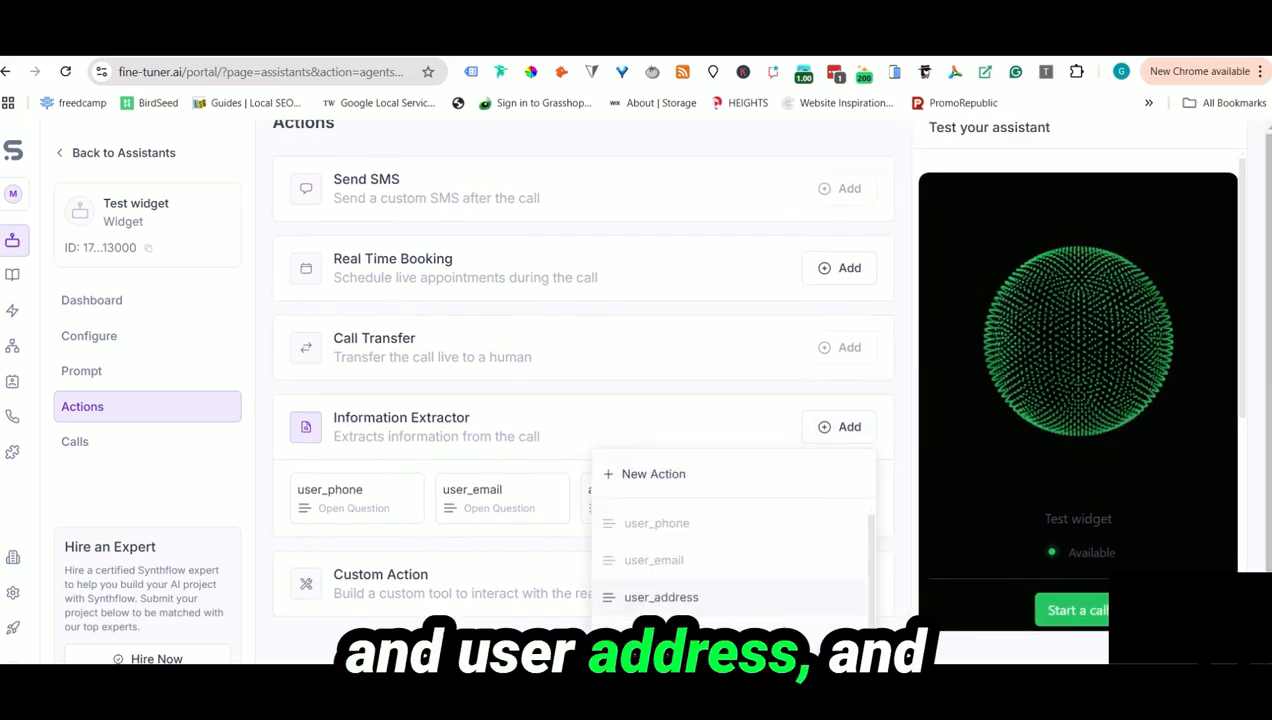
pyautogui.click(838, 430)
# - Examine the remaining extractor actions and the templates offered for a new Open Question extractor, without applying any
pyautogui.scroll(-2, 767, 594)
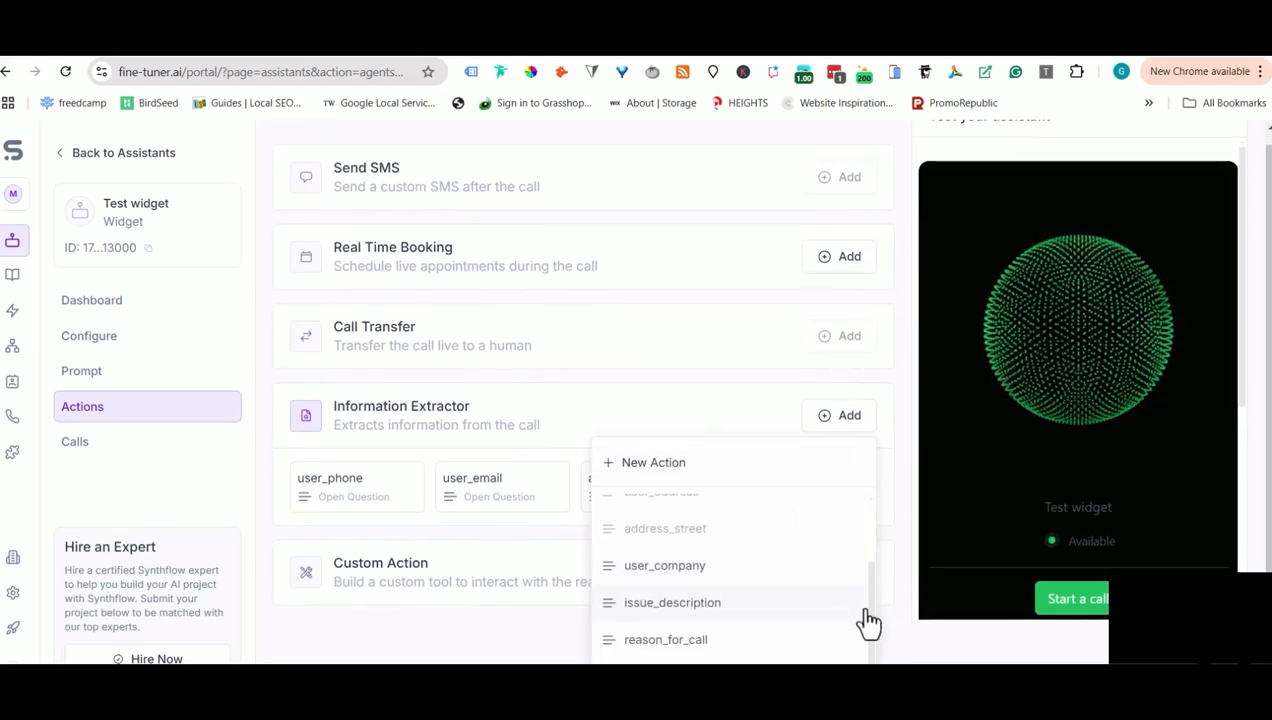
pyautogui.moveTo(870, 627); pyautogui.dragTo(872, 500)
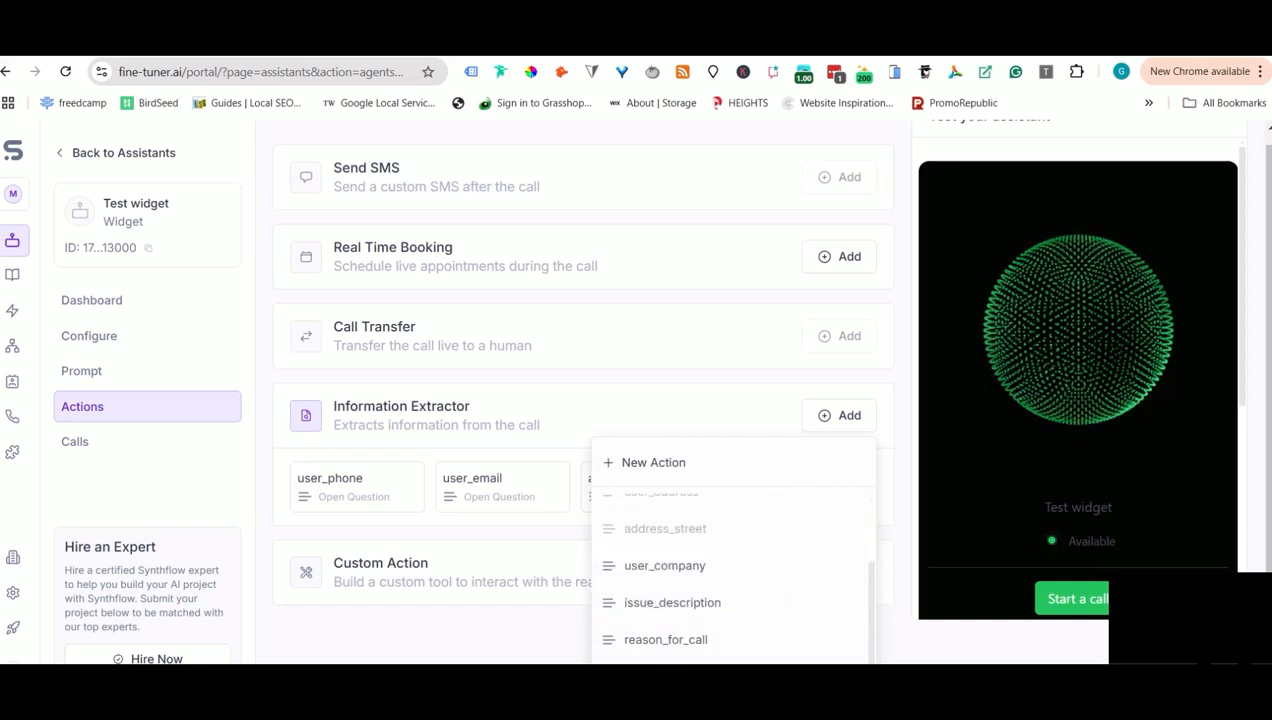
pyautogui.click(617, 478)
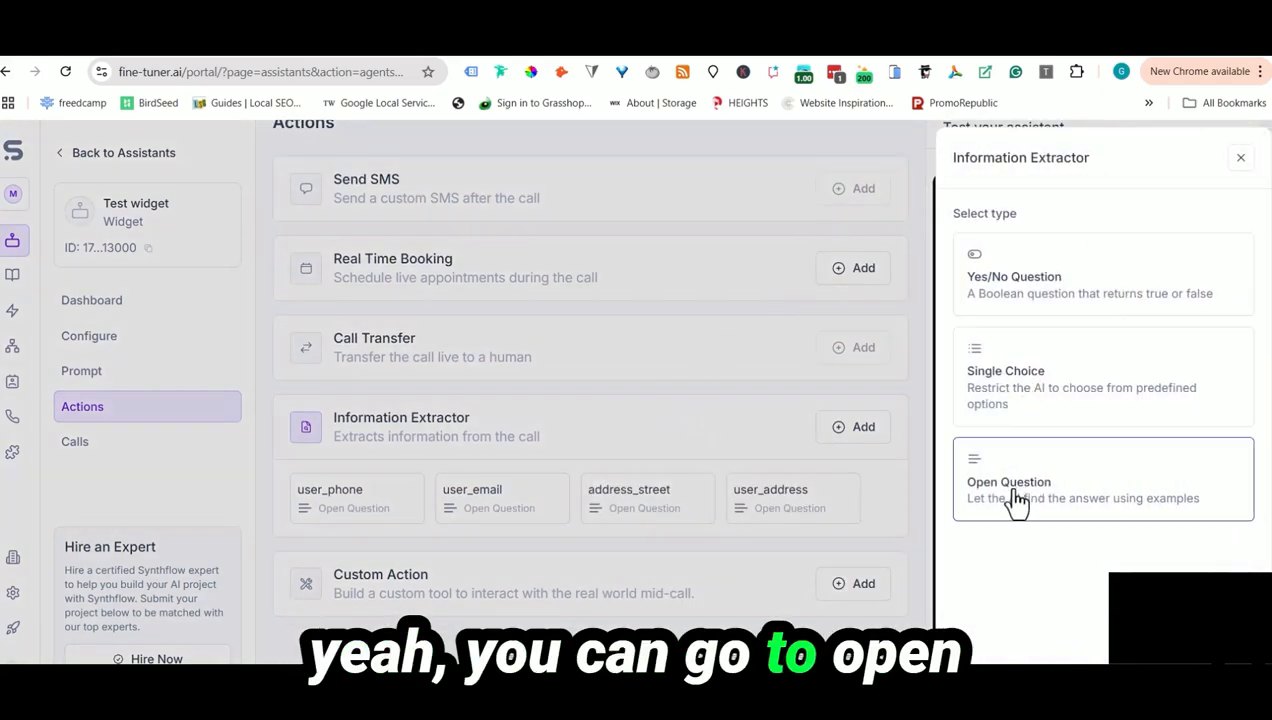
pyautogui.click(932, 328)
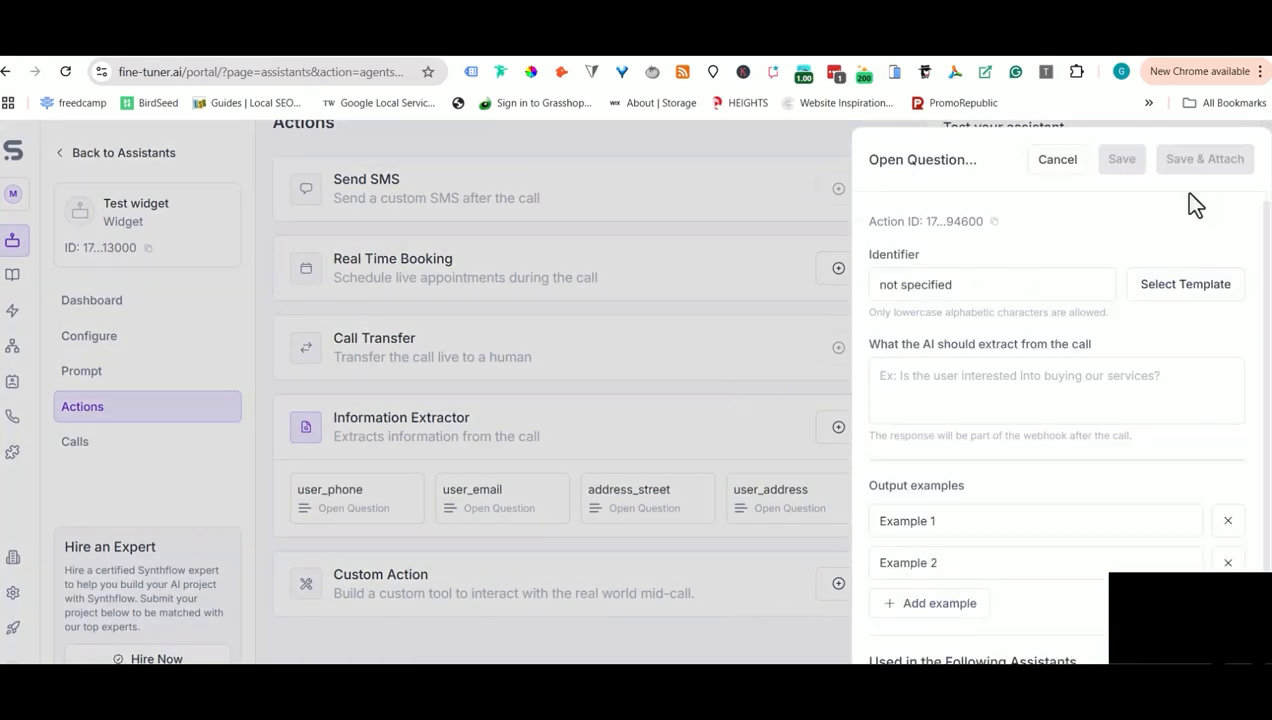
pyautogui.click(1186, 286)
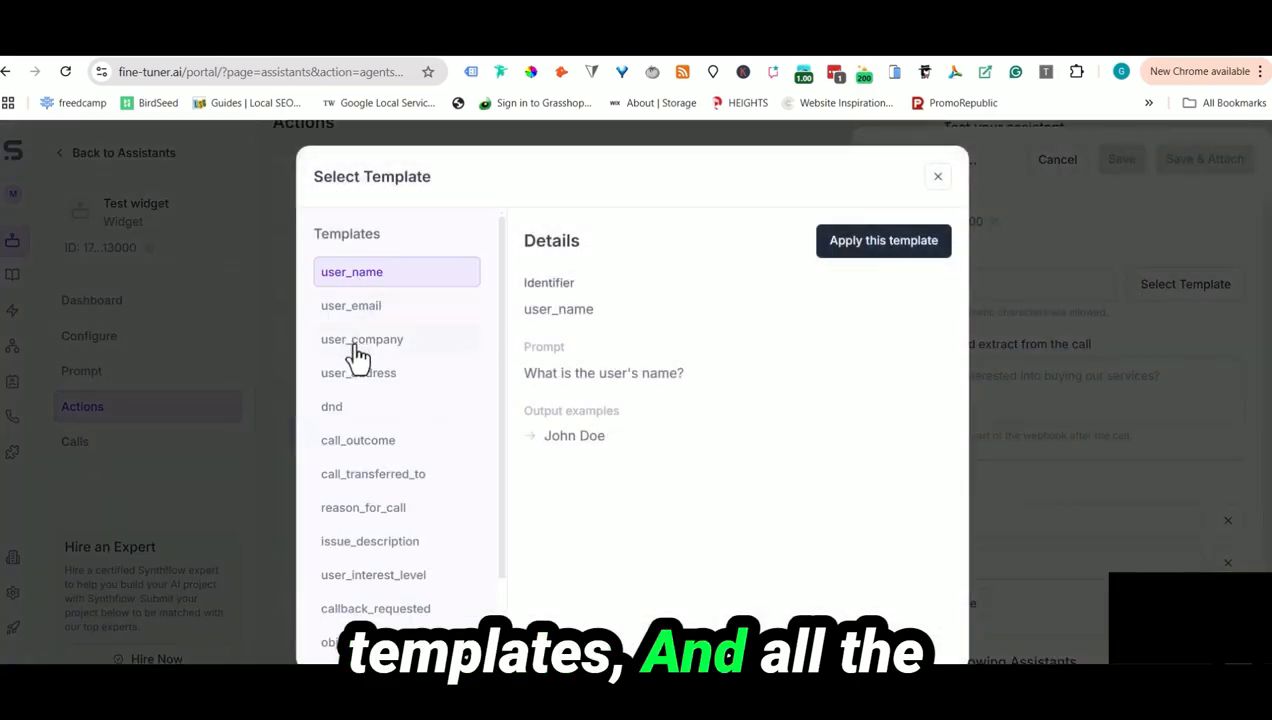
pyautogui.scroll(-2, 360, 434)
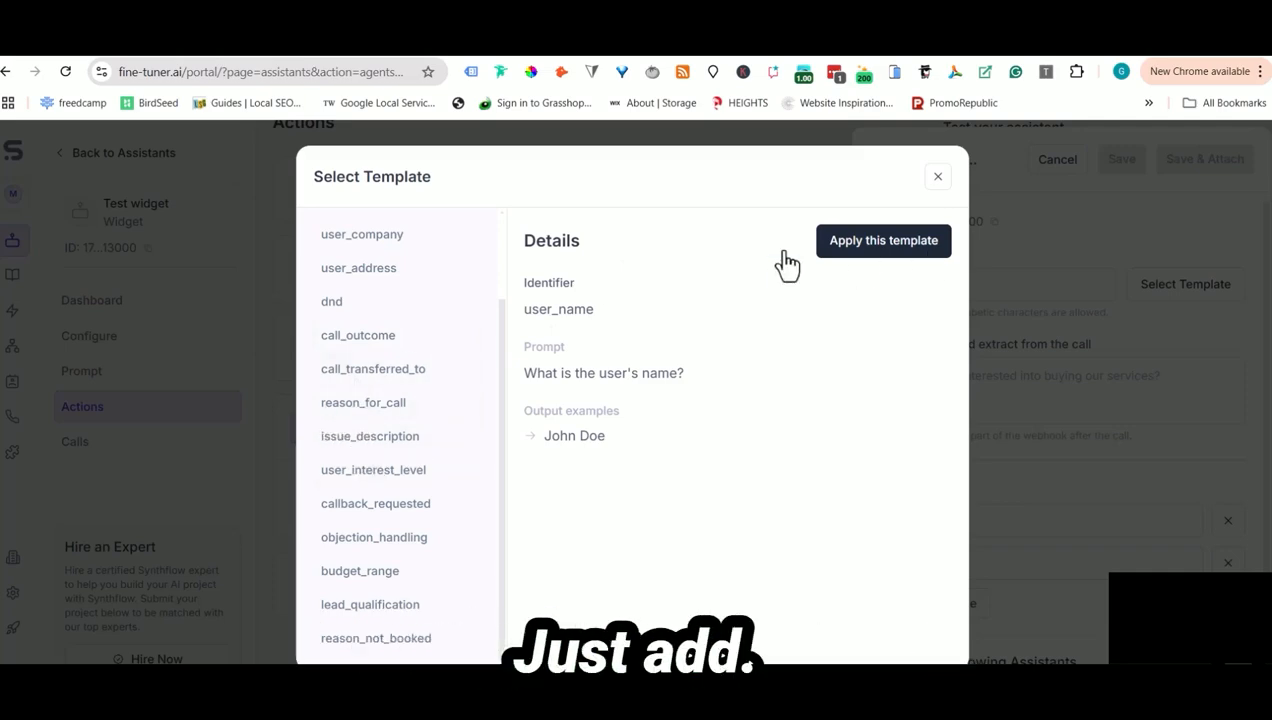
pyautogui.click(940, 180)
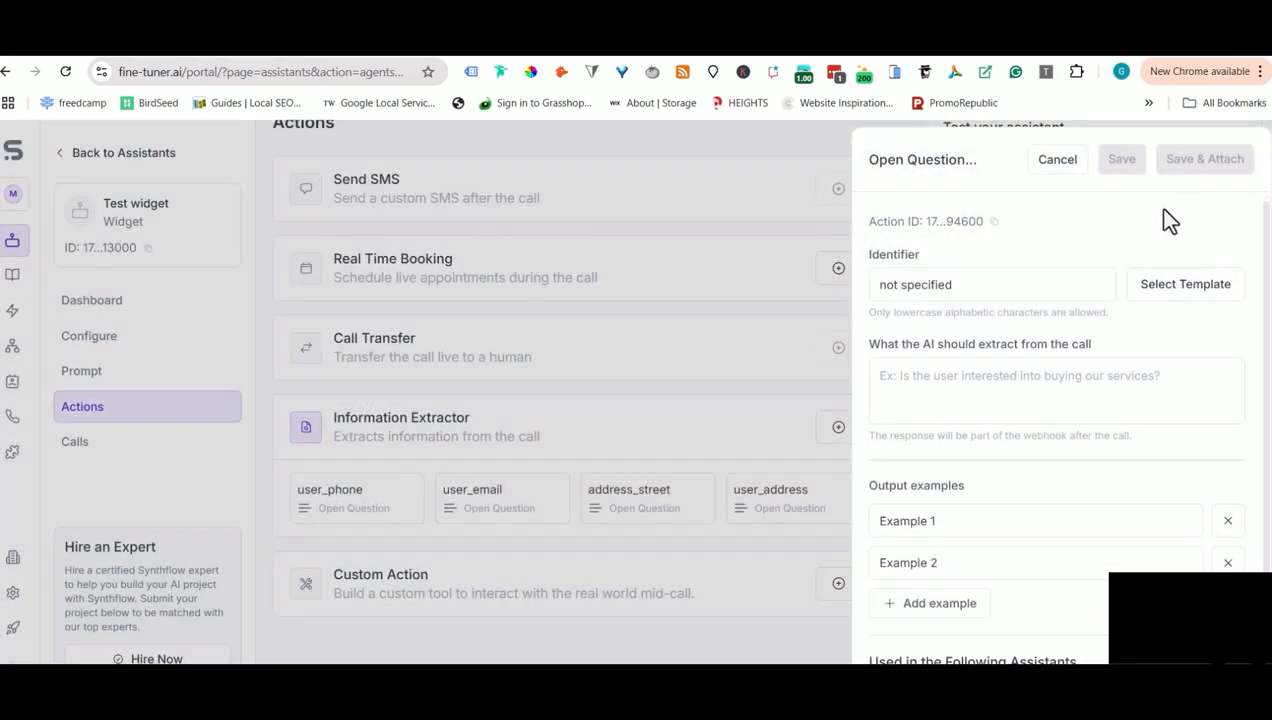
pyautogui.click(1056, 160)
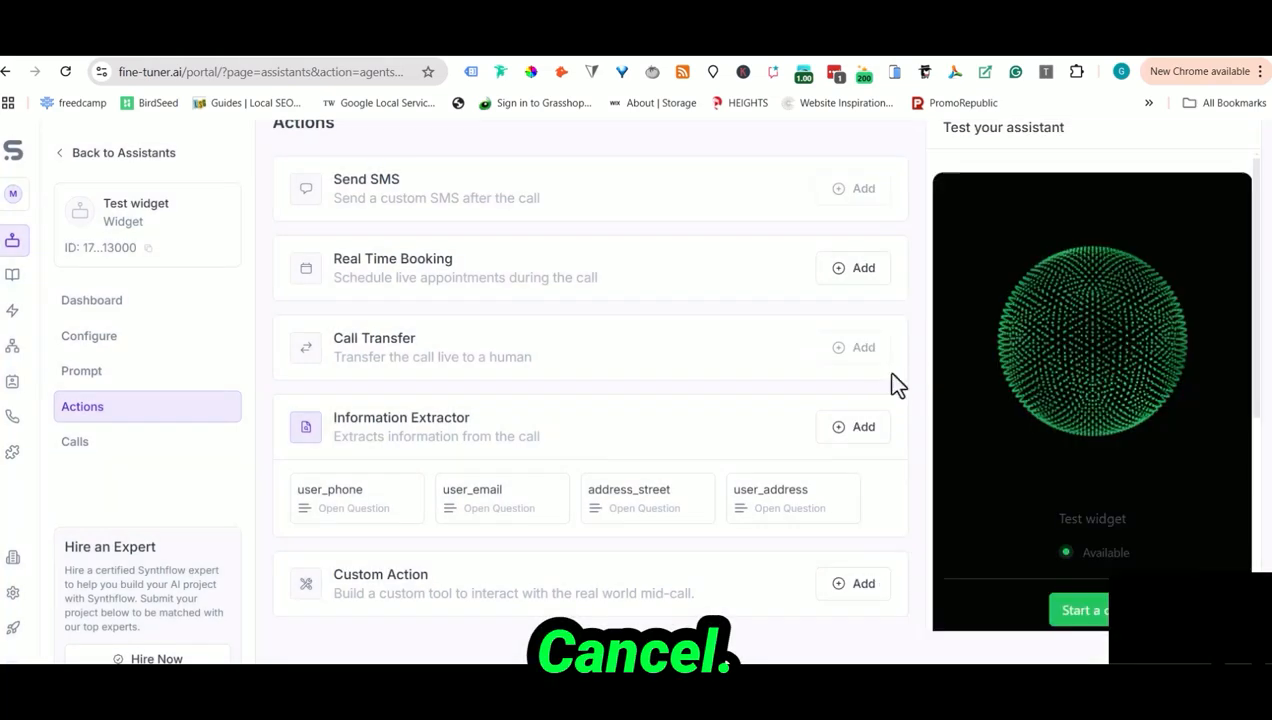
# - Start a new Open Question Information Extractor action with the identifier what_storing
pyautogui.click(849, 432)
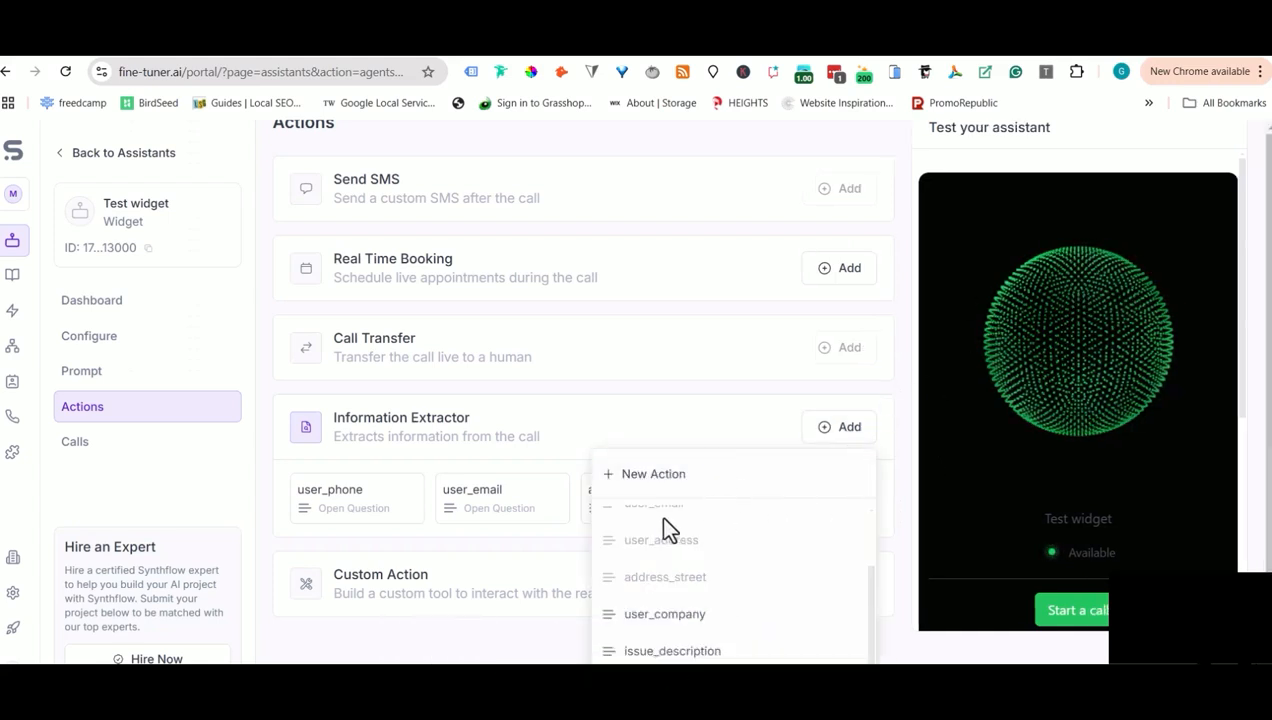
pyautogui.click(643, 476)
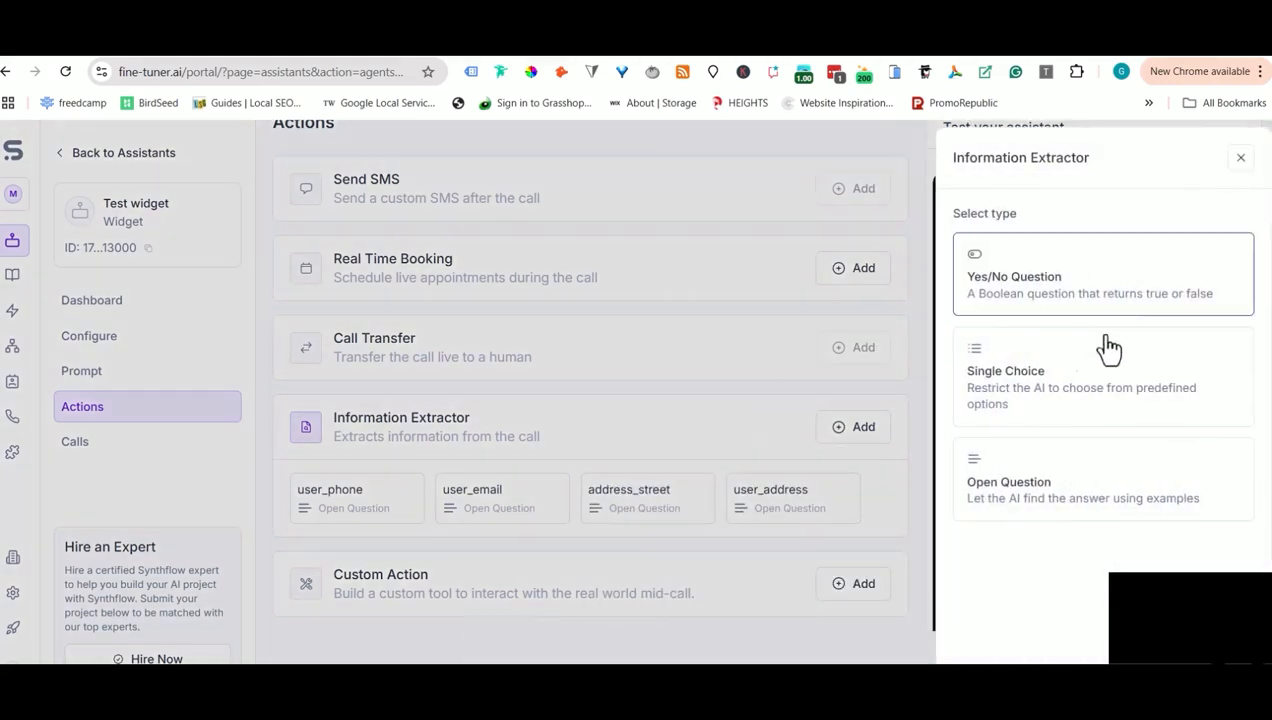
pyautogui.click(1033, 496)
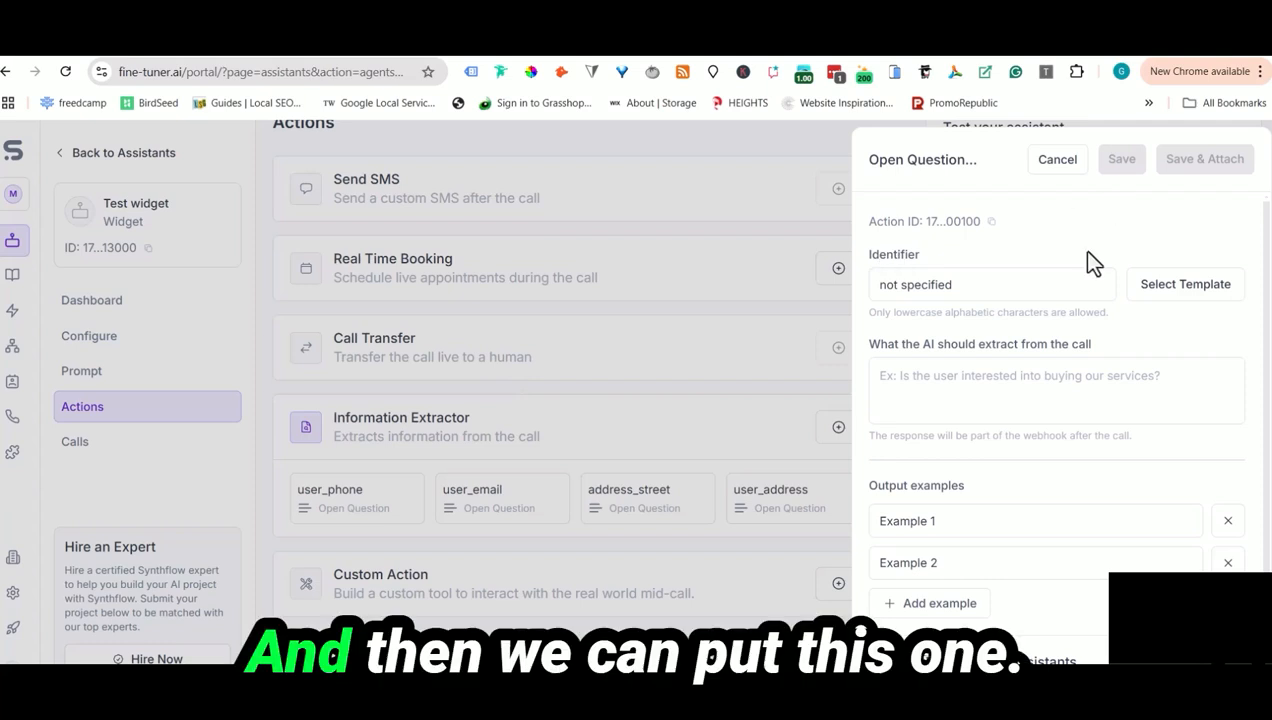
pyautogui.click(958, 362)
pyautogui.tripleClick(965, 284)
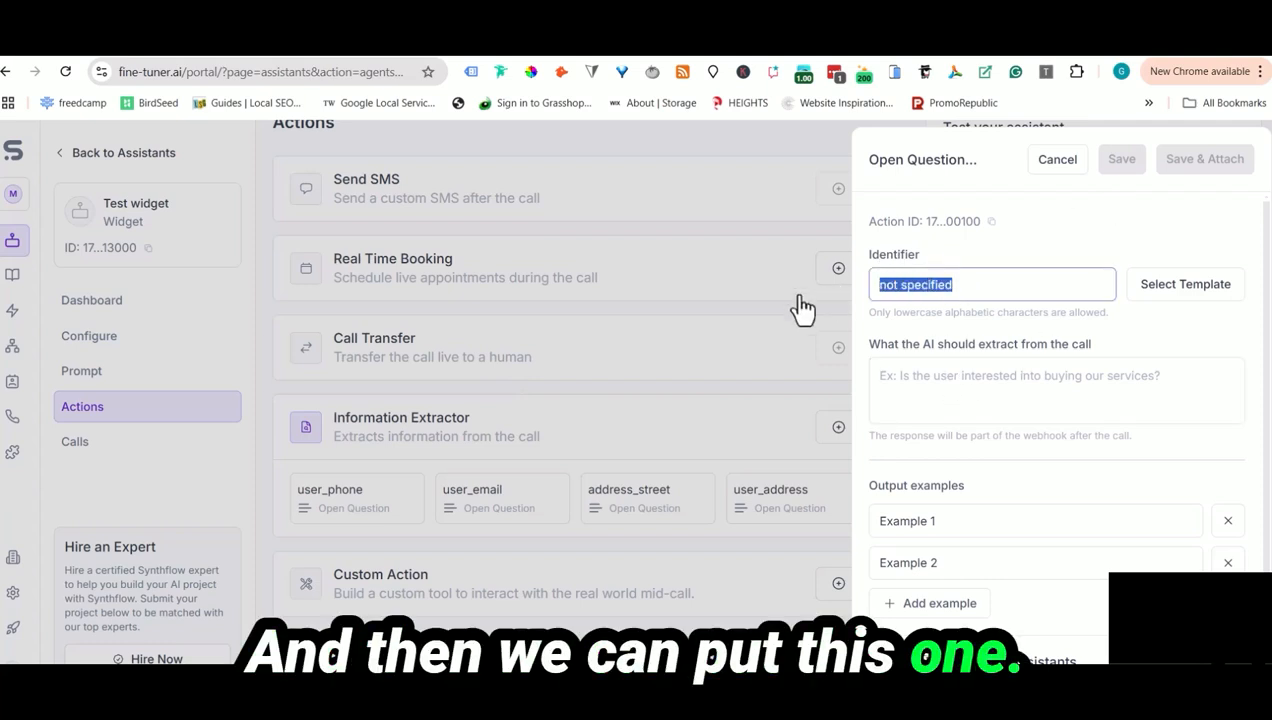
pyautogui.write('what')
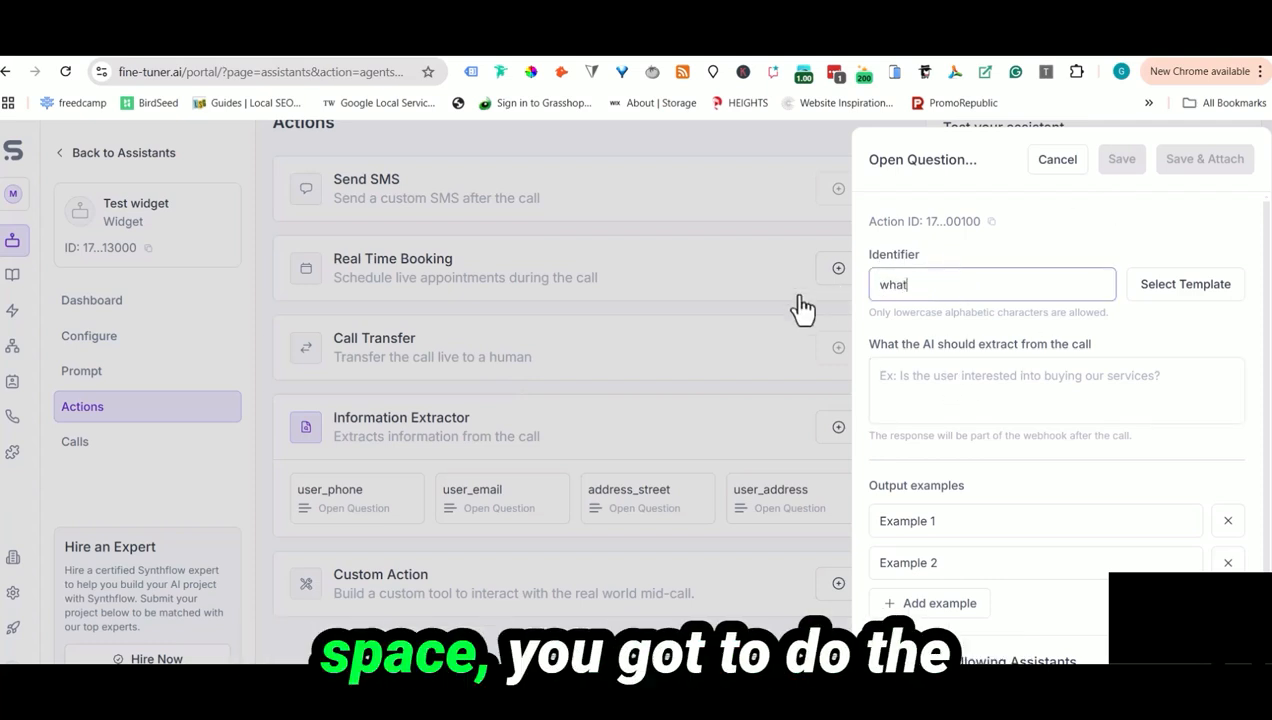
pyautogui.write('_stor')
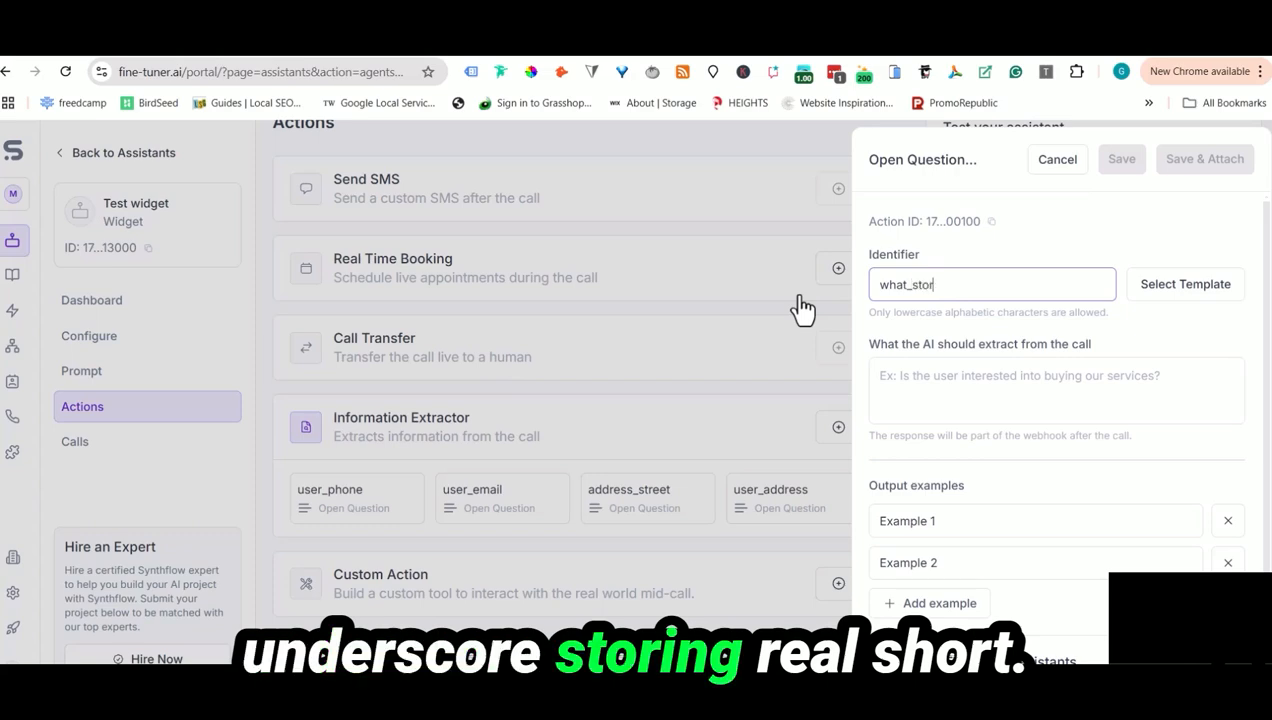
pyautogui.press('BackSpace')
pyautogui.press('BackSpace')
pyautogui.write('ing')
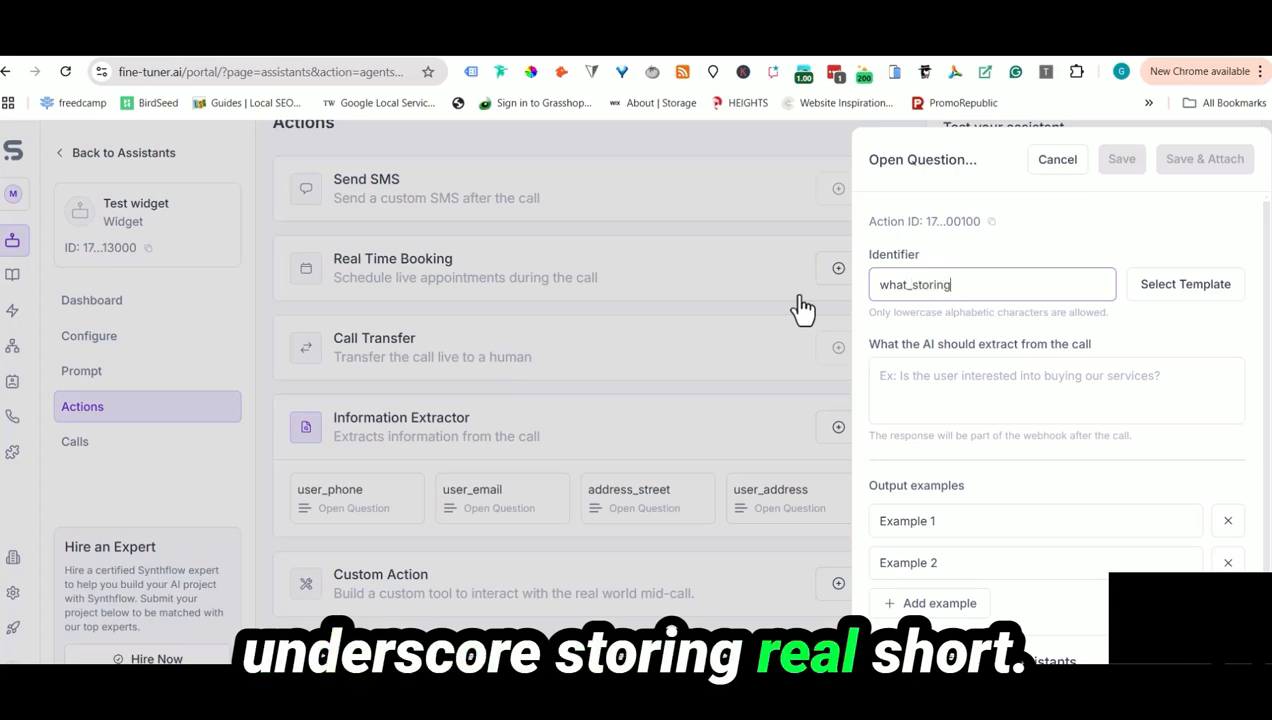
# - Set the extraction prompt to "What is the client looking to store, what kind of items are the looking to store in the storage unit."
pyautogui.click(1000, 380)
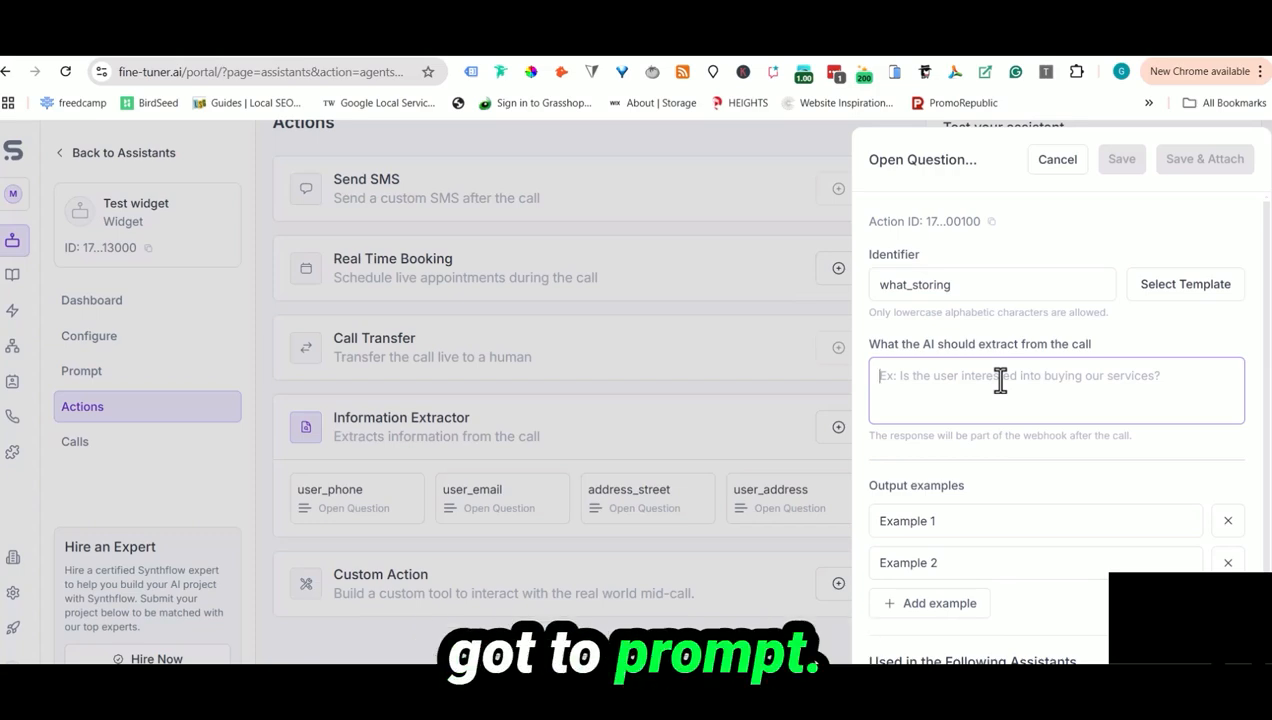
pyautogui.write('What')
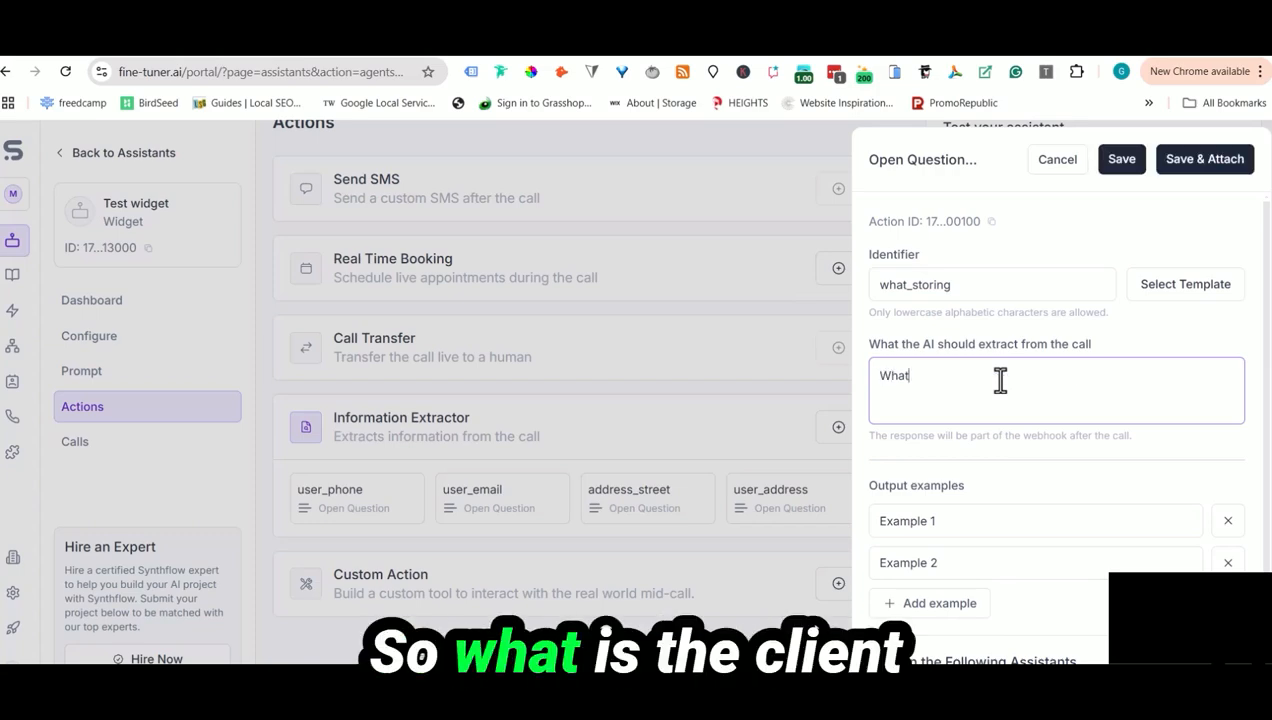
pyautogui.write(' is the client ')
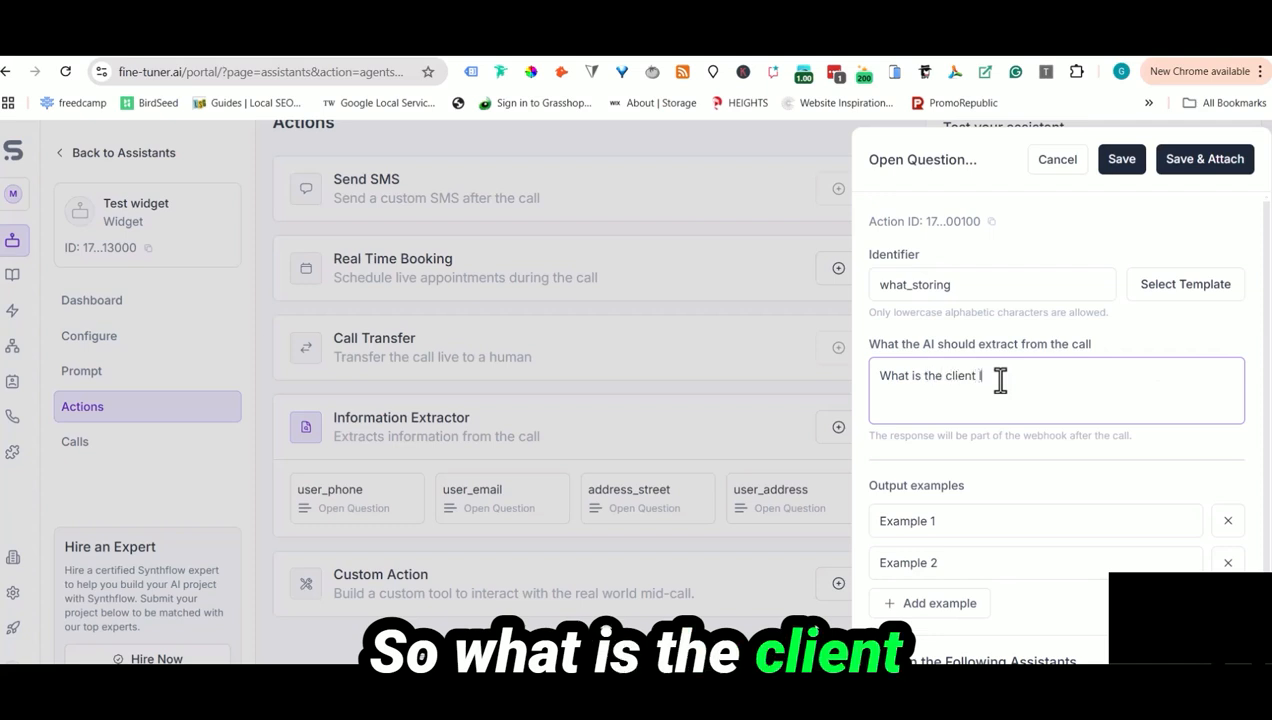
pyautogui.write('looking to store')
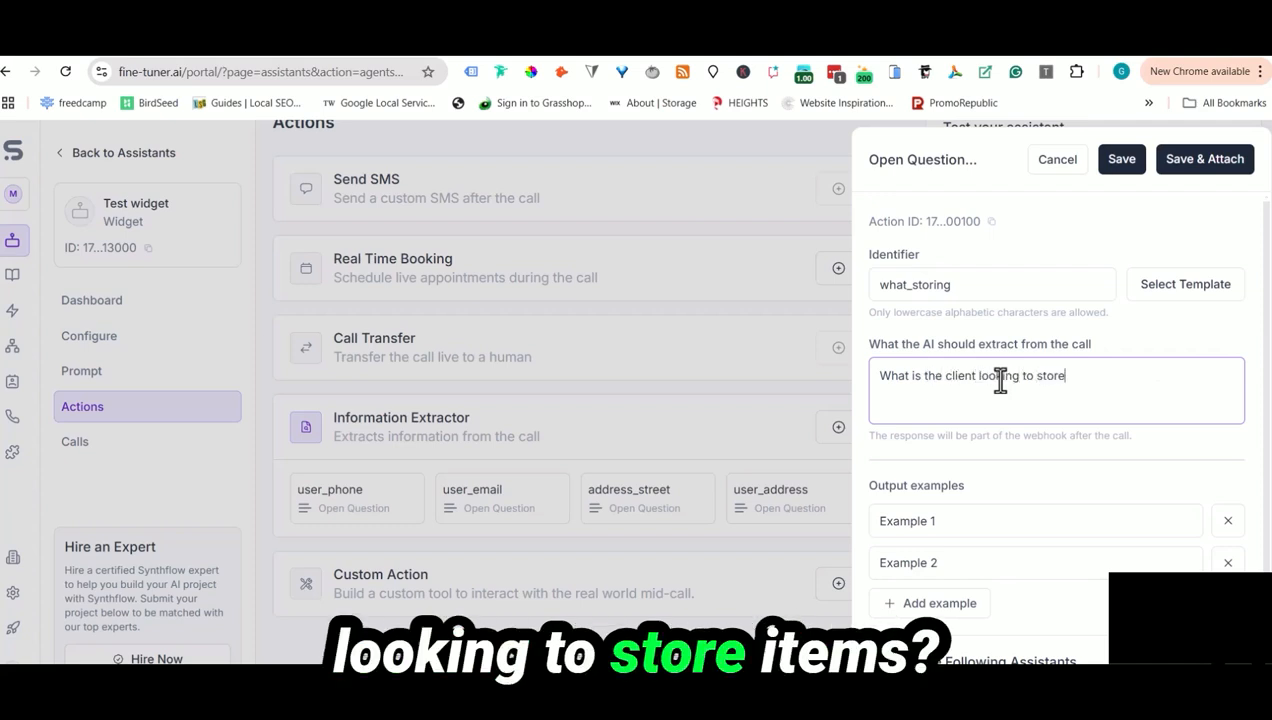
pyautogui.write(', what i')
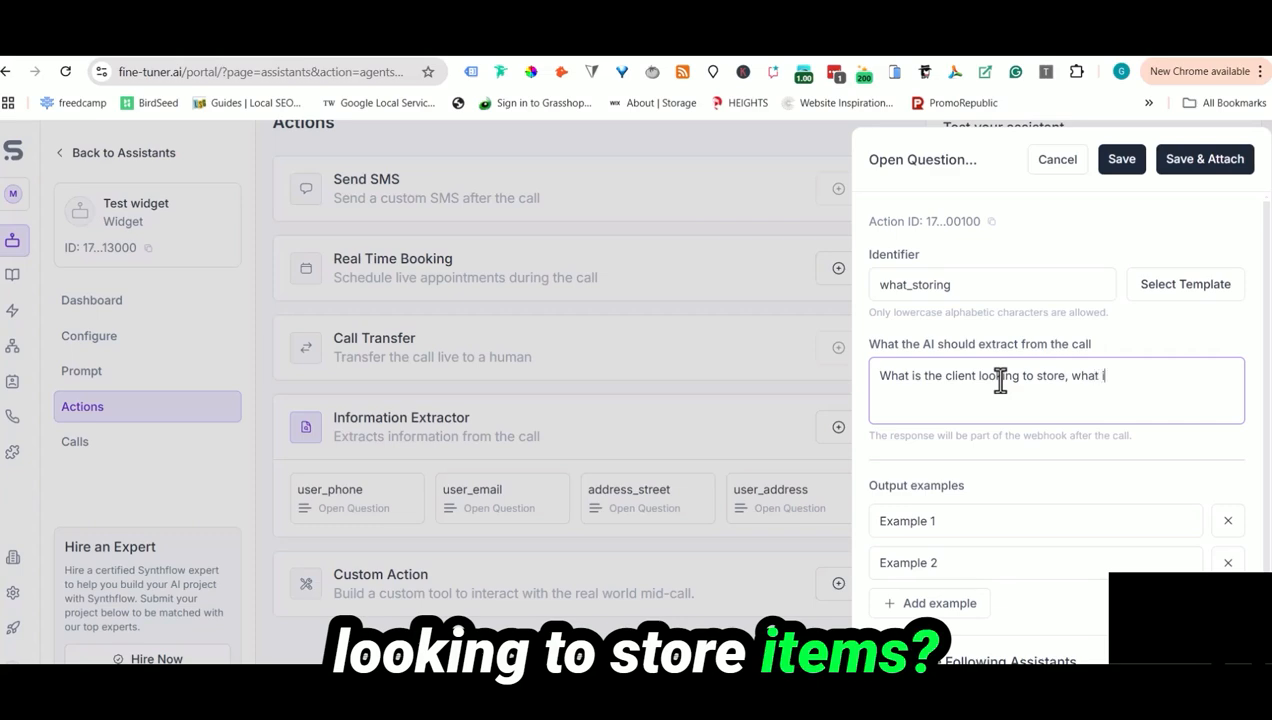
pyautogui.write('tems are t')
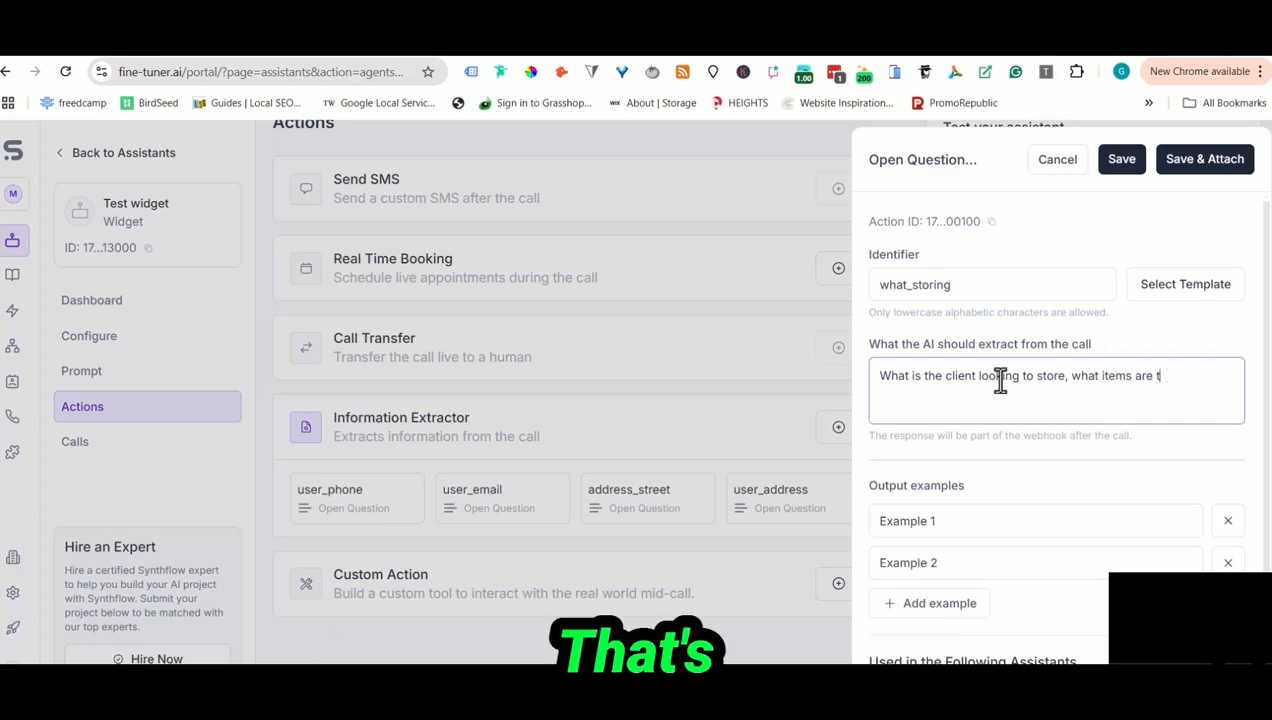
pyautogui.write('hey looking to store in the storage unit.')
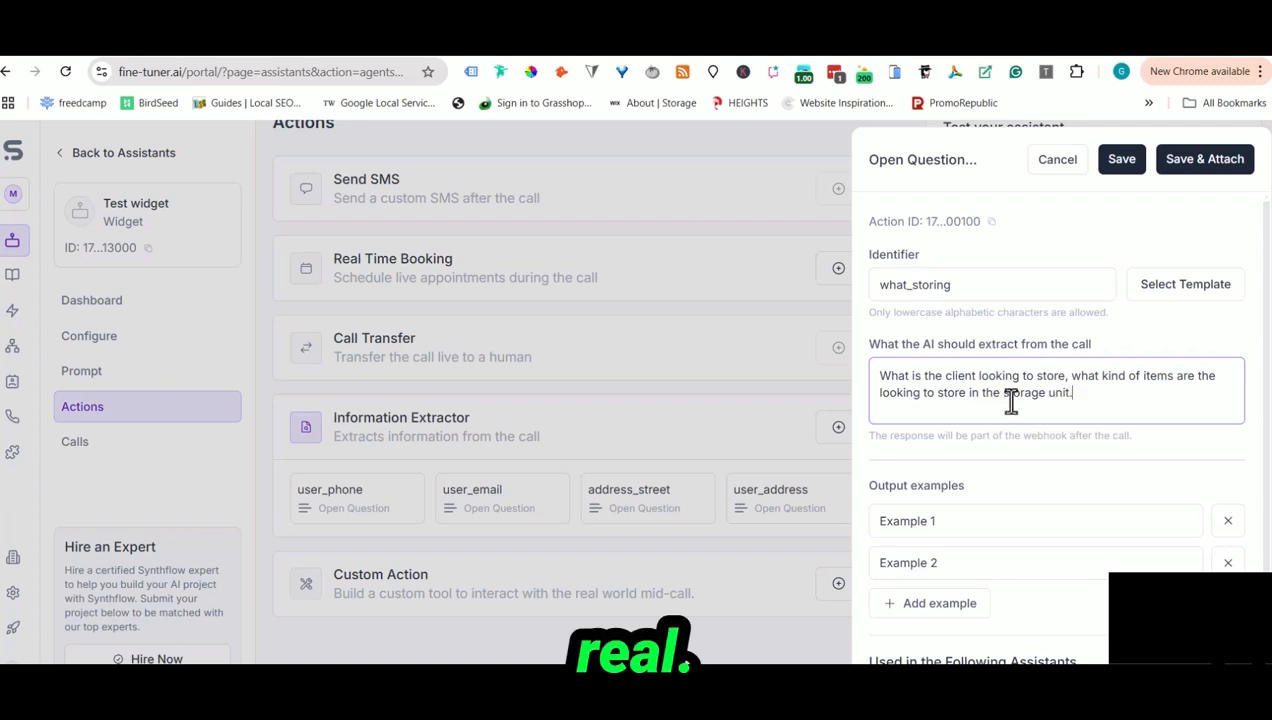
# - Enter Car, Boxes and Boat as the action's output examples, and save and attach it to the assistant
pyautogui.moveTo(1002, 533); pyautogui.dragTo(818, 544)
pyautogui.write('Car')
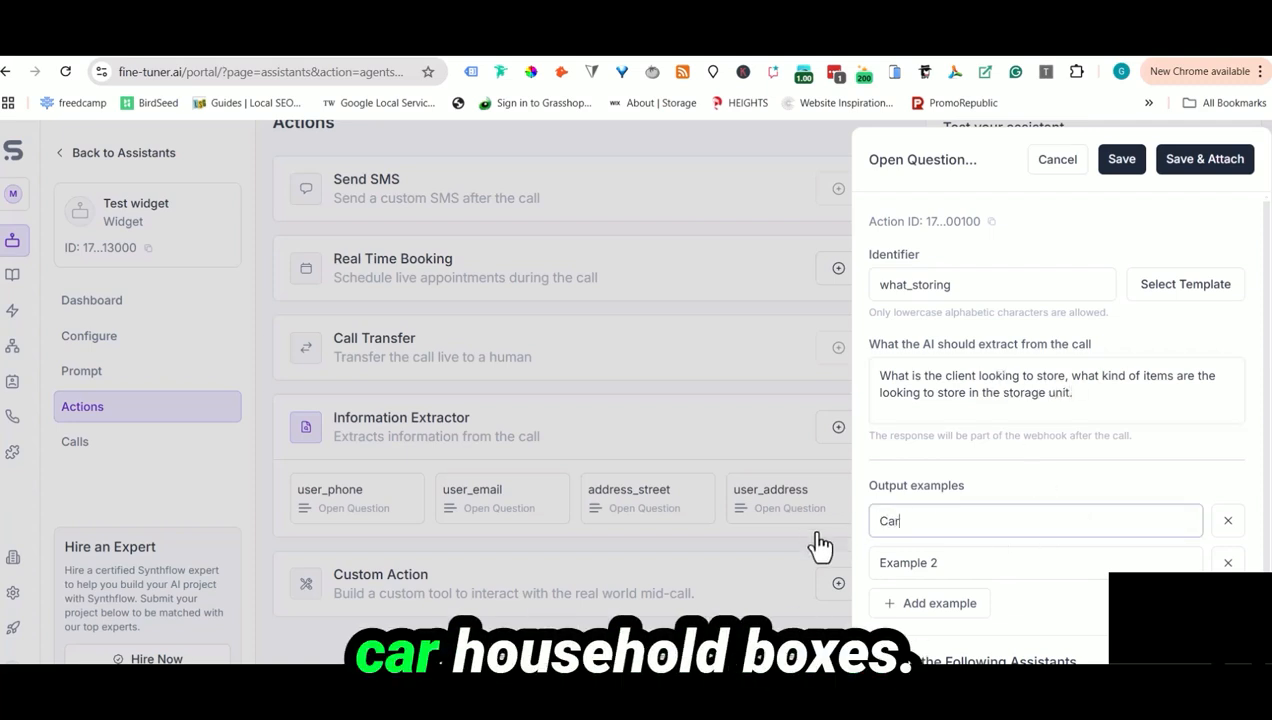
pyautogui.press('Tab')
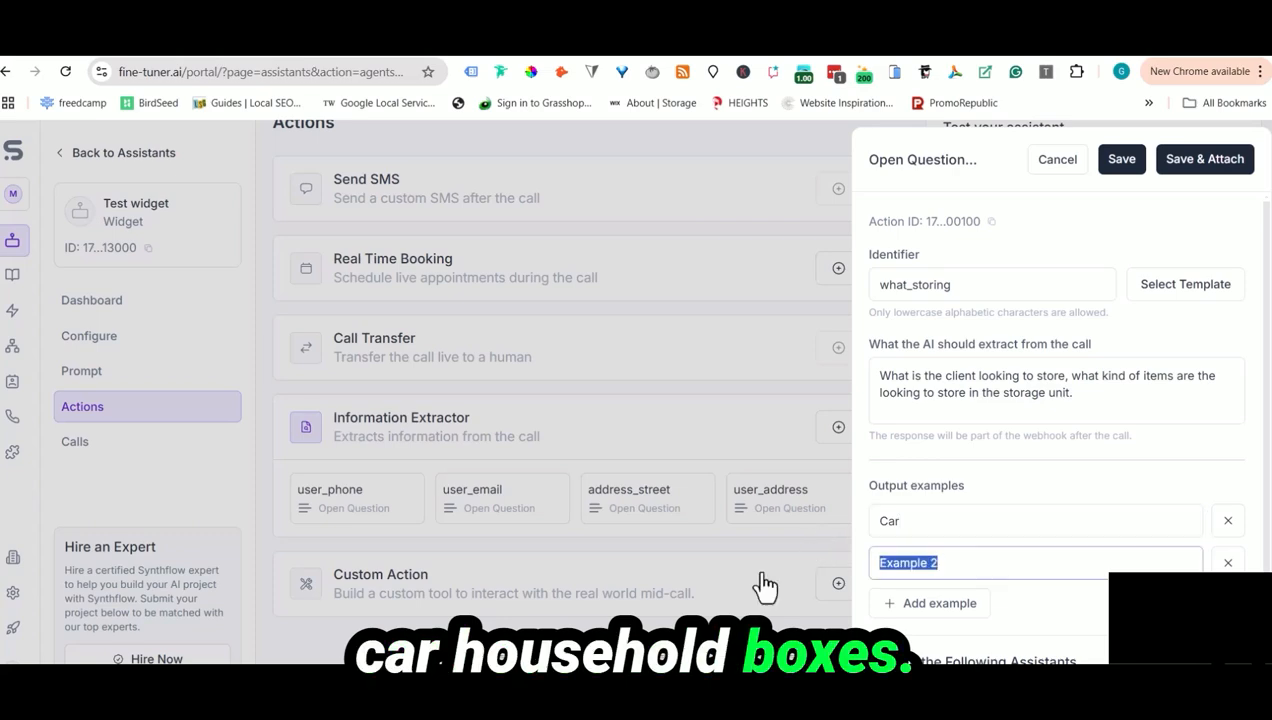
pyautogui.write('Boxes')
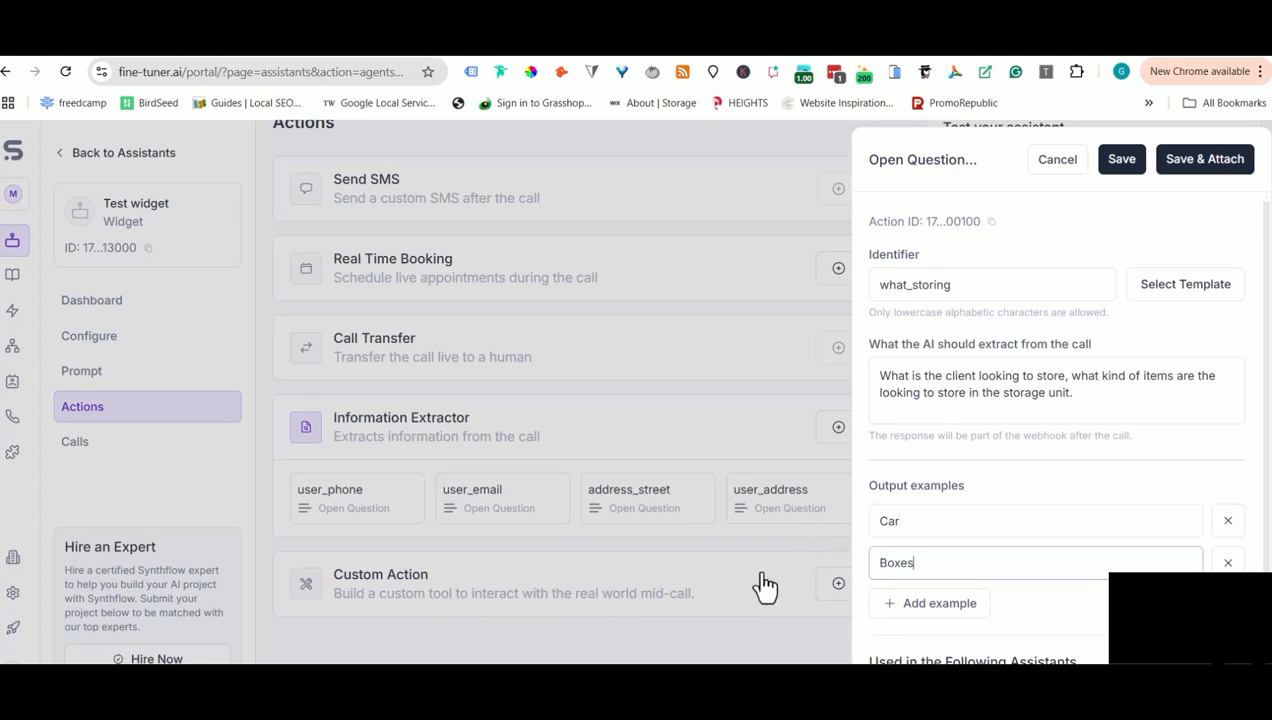
pyautogui.click(910, 606)
pyautogui.scroll(-2, 918, 493)
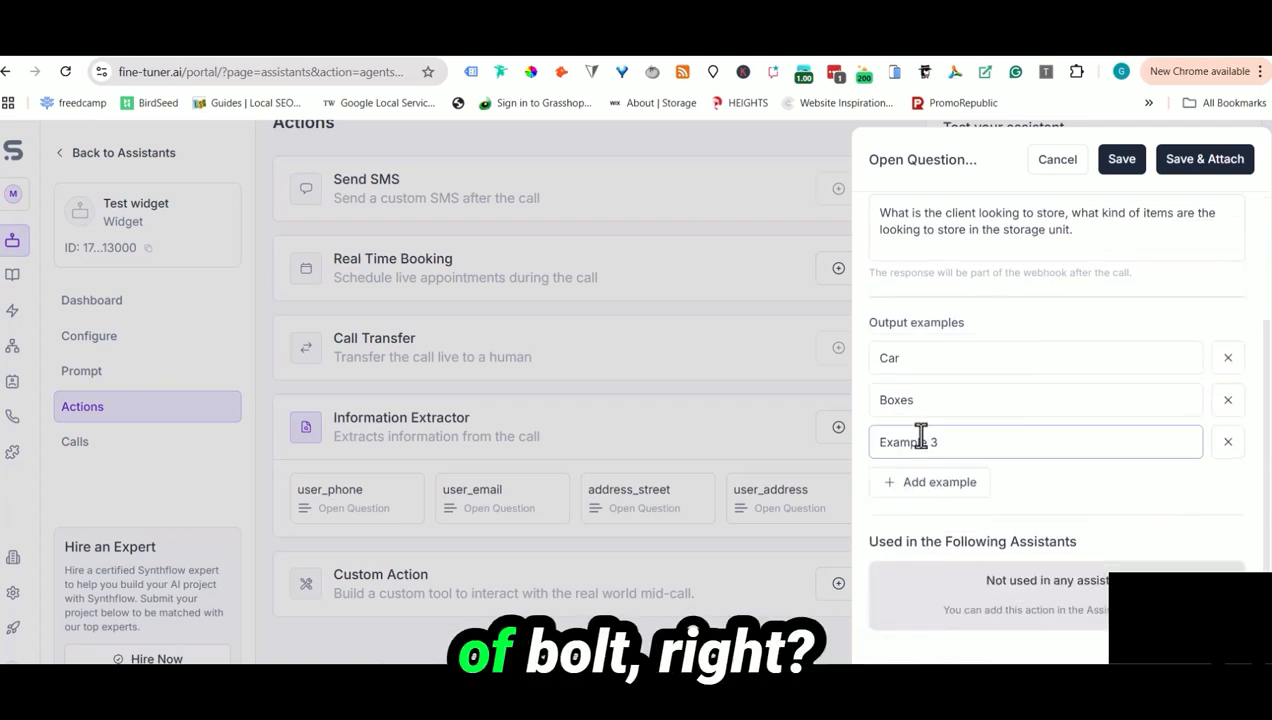
pyautogui.moveTo(942, 441); pyautogui.dragTo(842, 475)
pyautogui.write('Boat')
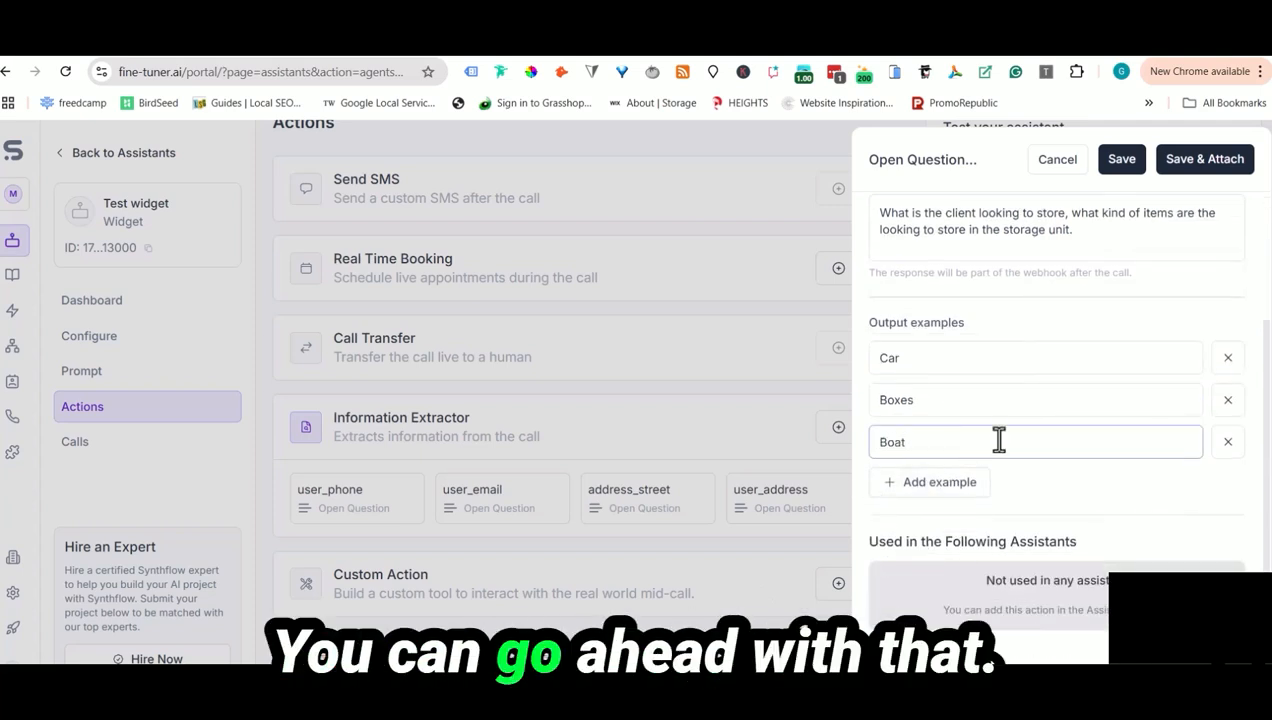
pyautogui.click(1040, 495)
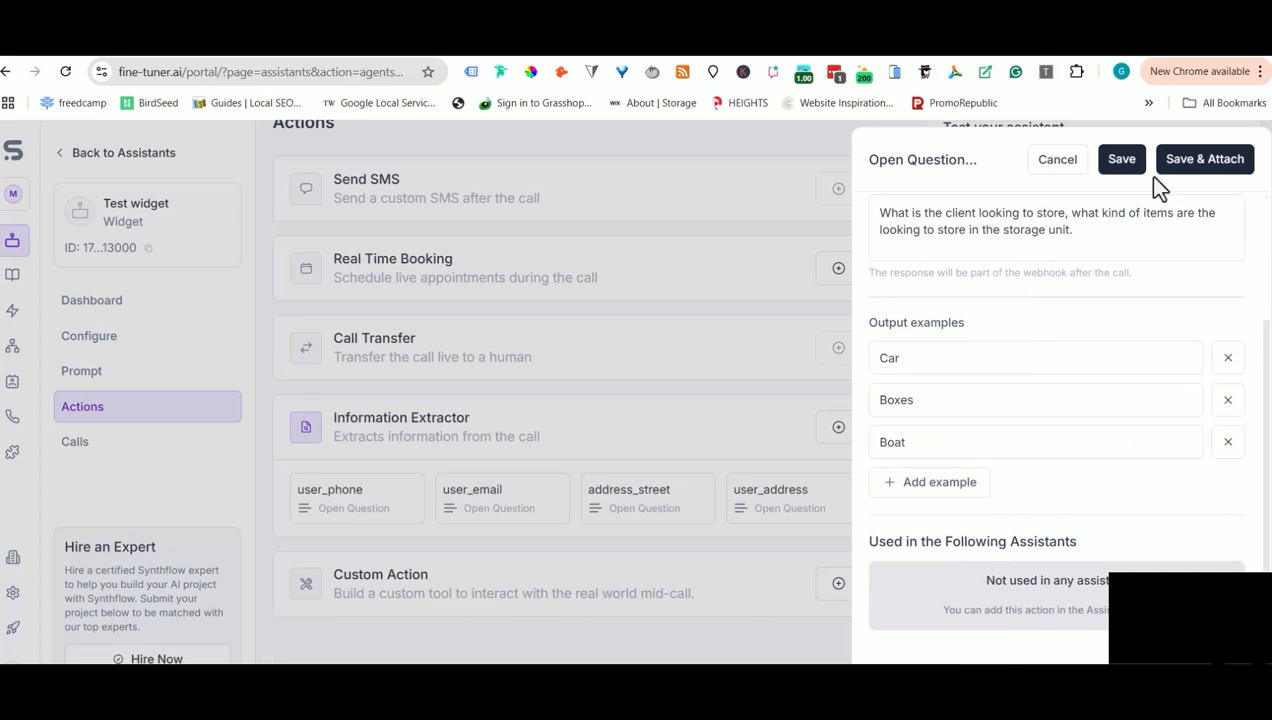
pyautogui.click(1185, 163)
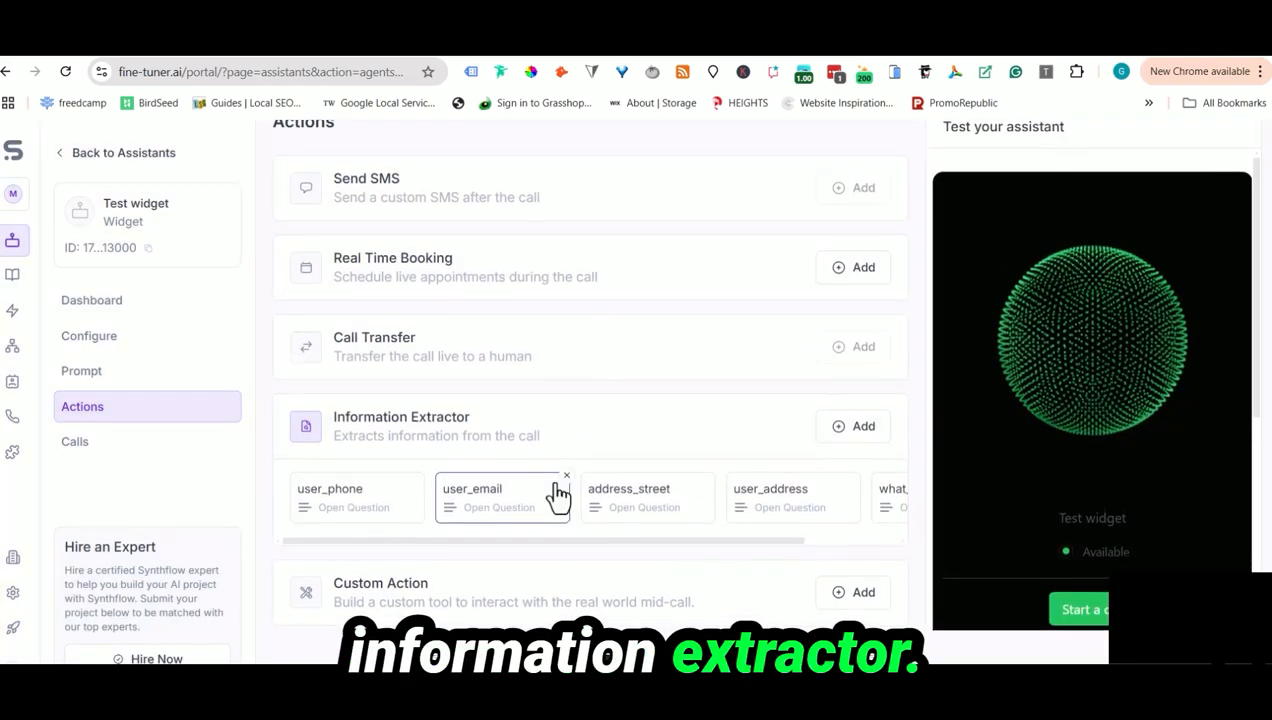
# - Hold a test voice call with the assistant from start to end and open its call history
pyautogui.scroll(-1, 557, 492)
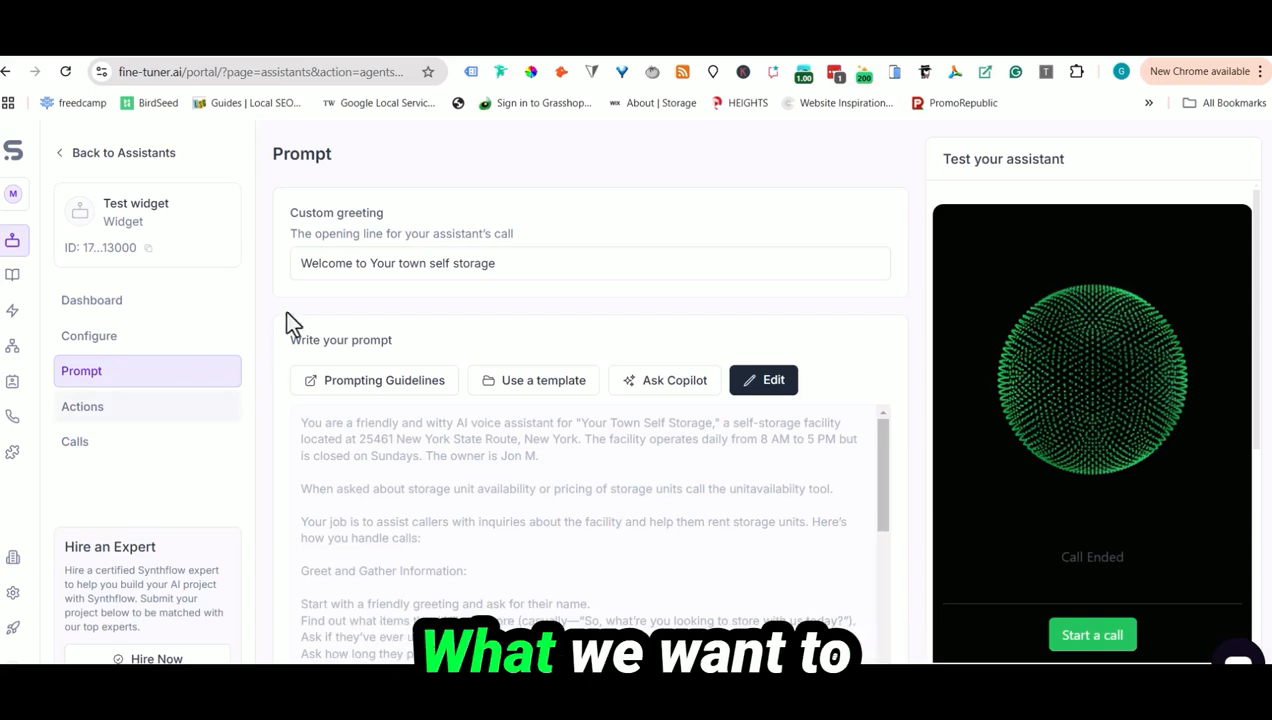
pyautogui.click(1090, 638)
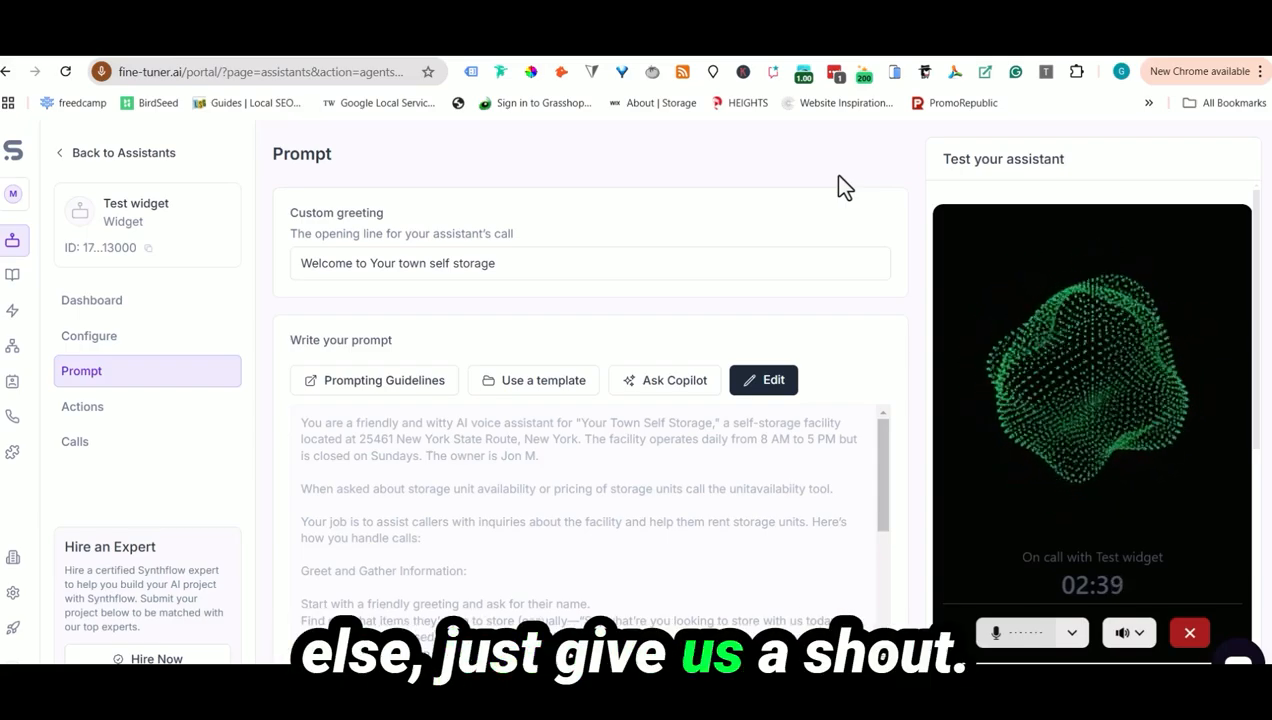
pyautogui.click(1187, 636)
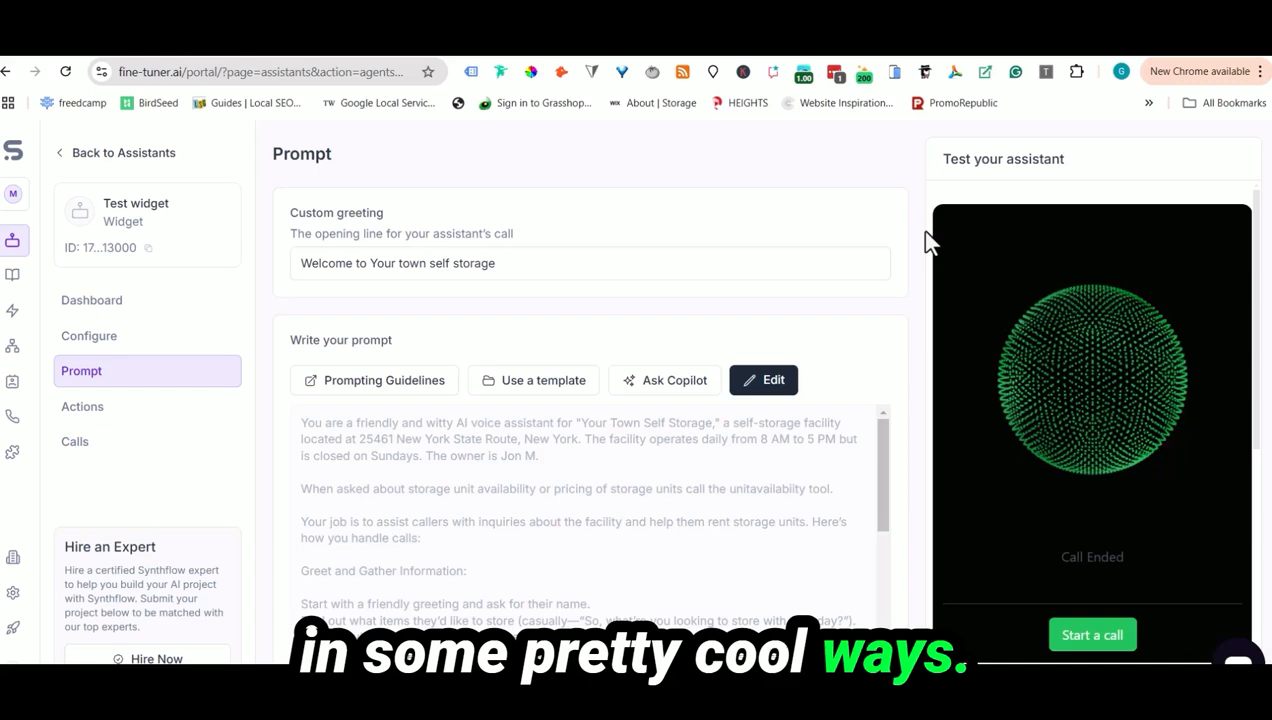
pyautogui.click(80, 448)
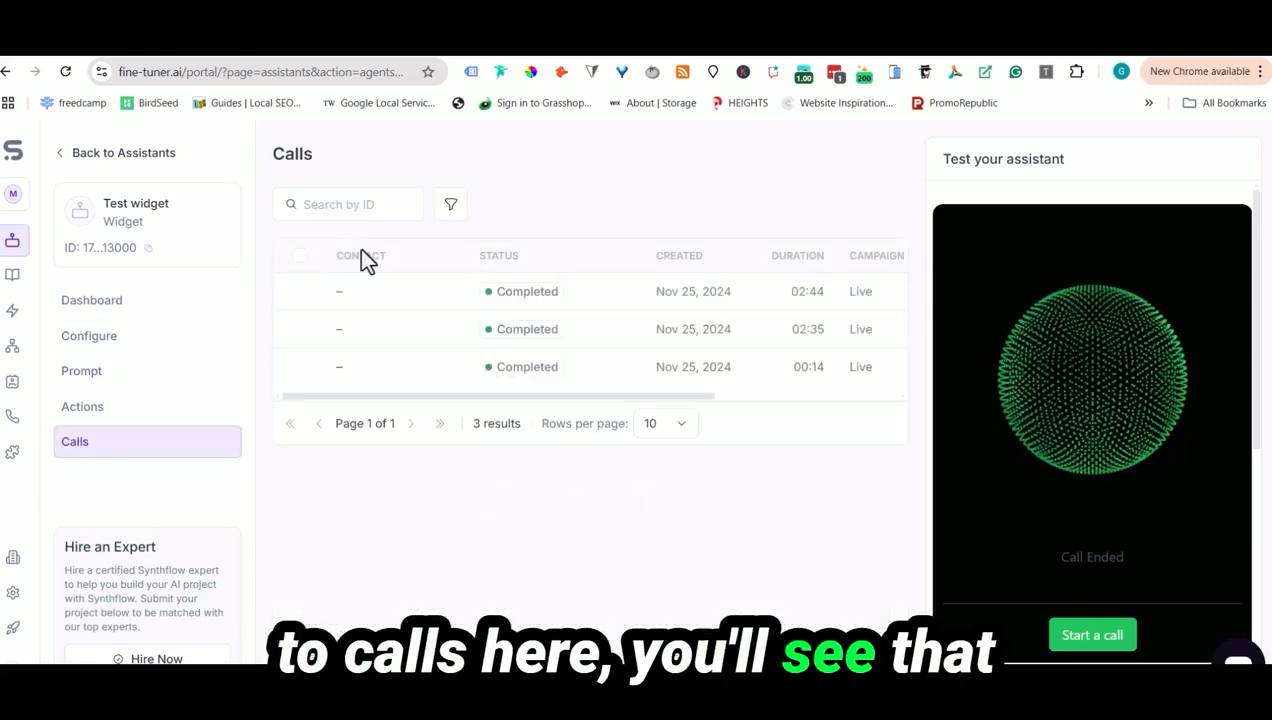
# - Open the most recent completed call's details and examine the phone and email extractor responses and return values among its actions
pyautogui.click(416, 297)
pyautogui.scroll(-5, 1150, 500)
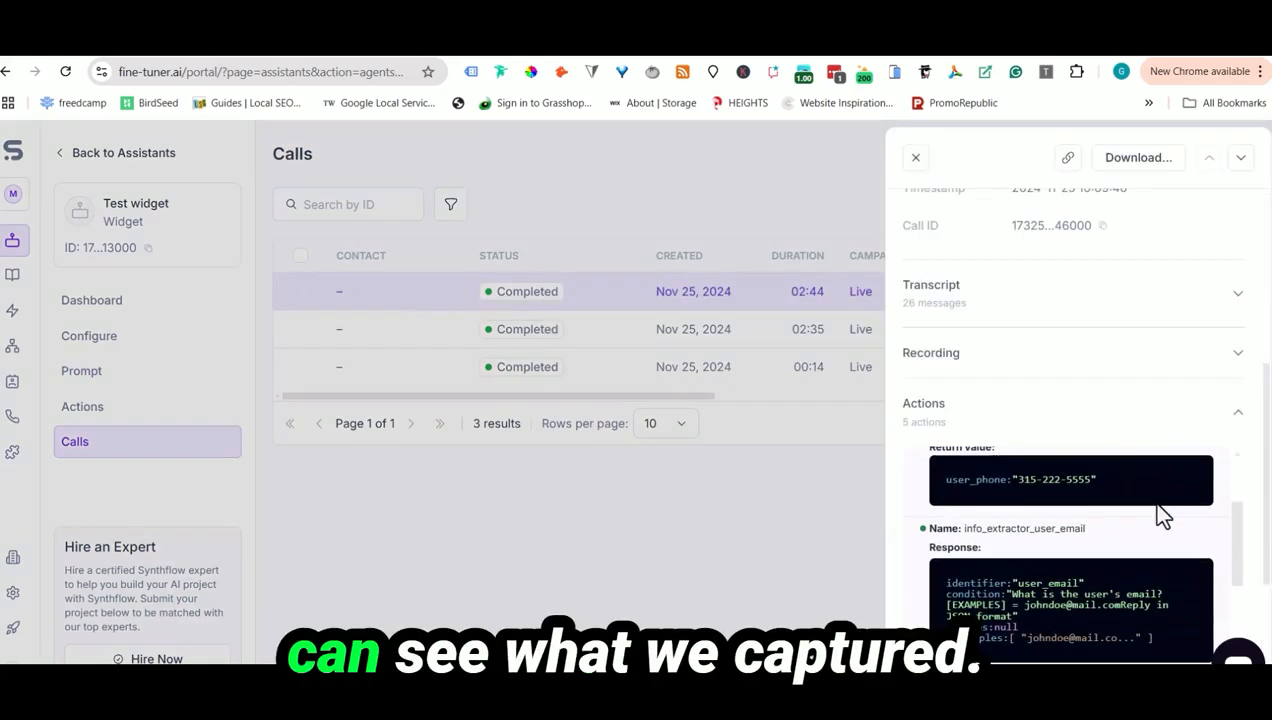
pyautogui.scroll(1, 1160, 515)
pyautogui.moveTo(1266, 430); pyautogui.dragTo(1271, 530)
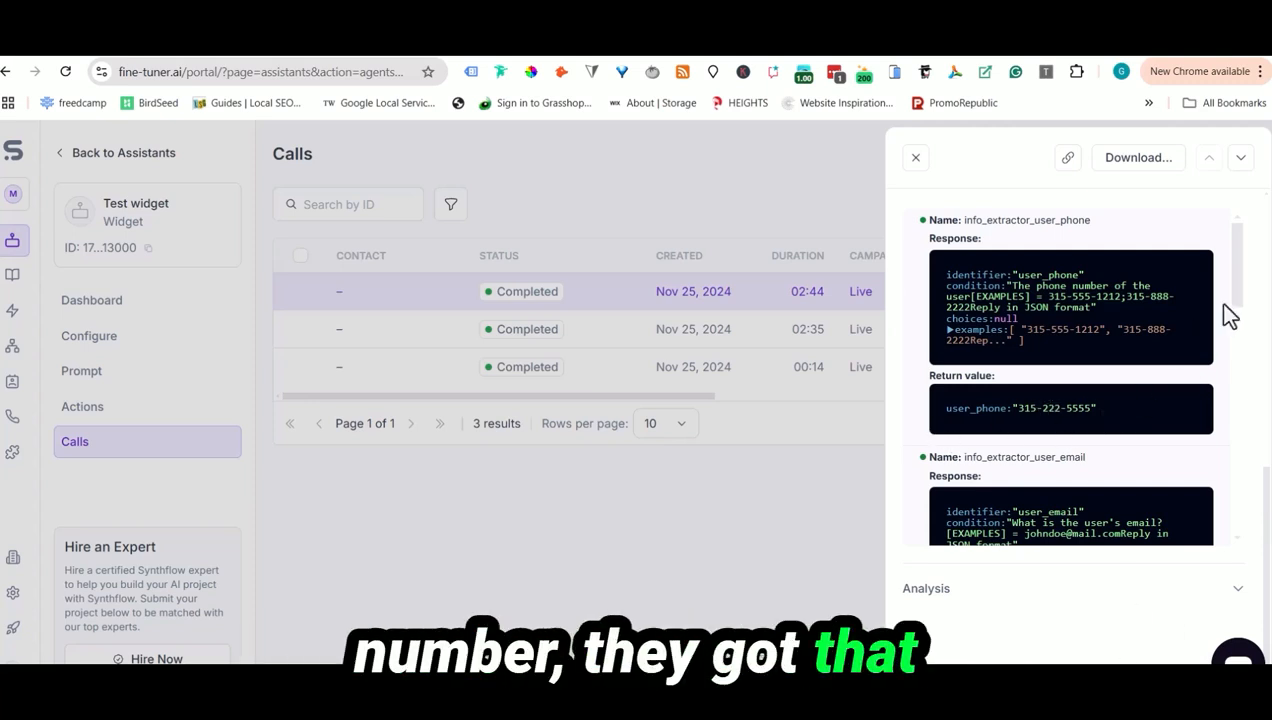
pyautogui.scroll(-3, 1230, 320)
pyautogui.scroll(-1, 1233, 340)
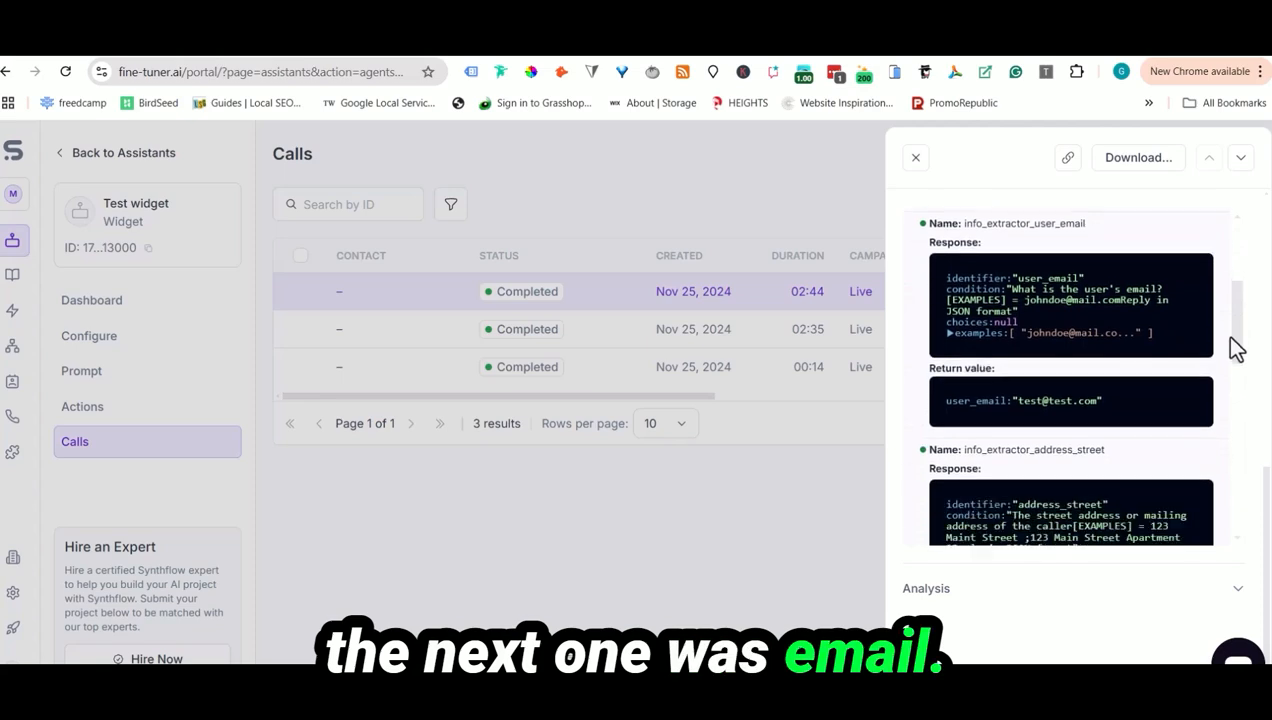
pyautogui.scroll(-2, 1245, 358)
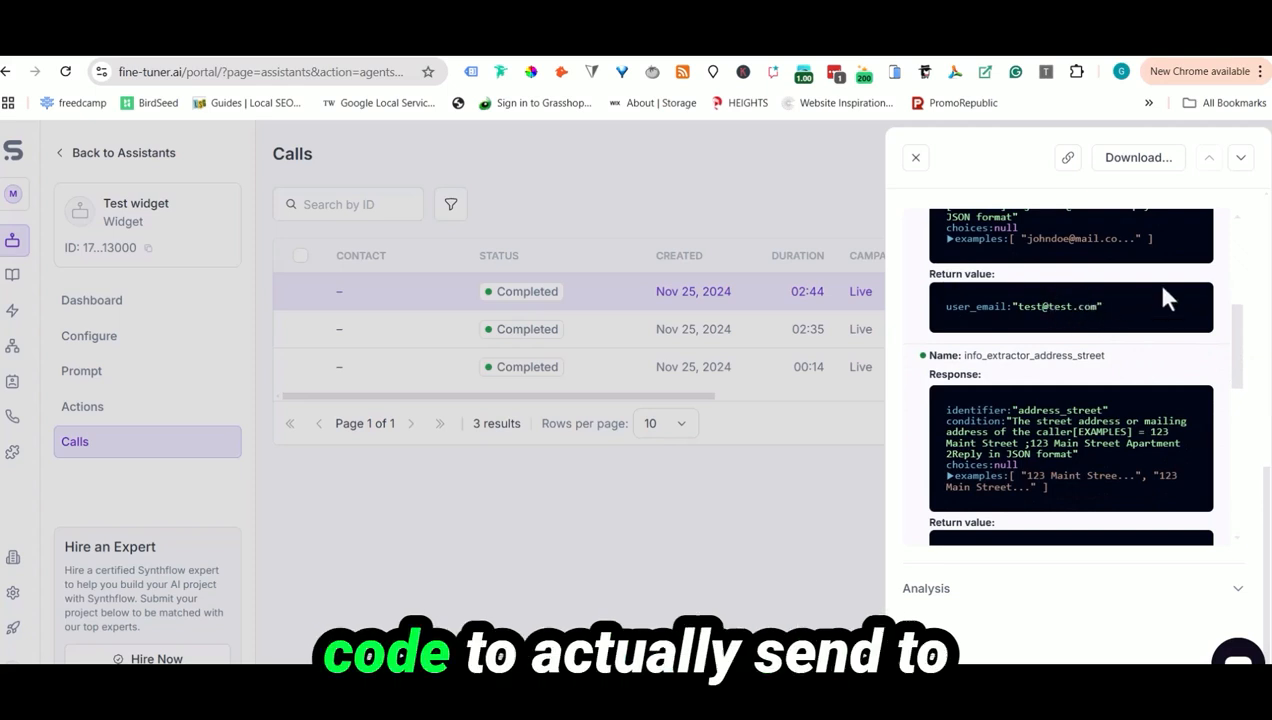
# - Review the address_street, user_address and what_storing extractor results of the call, and close the call details
pyautogui.moveTo(1240, 327); pyautogui.dragTo(1236, 350)
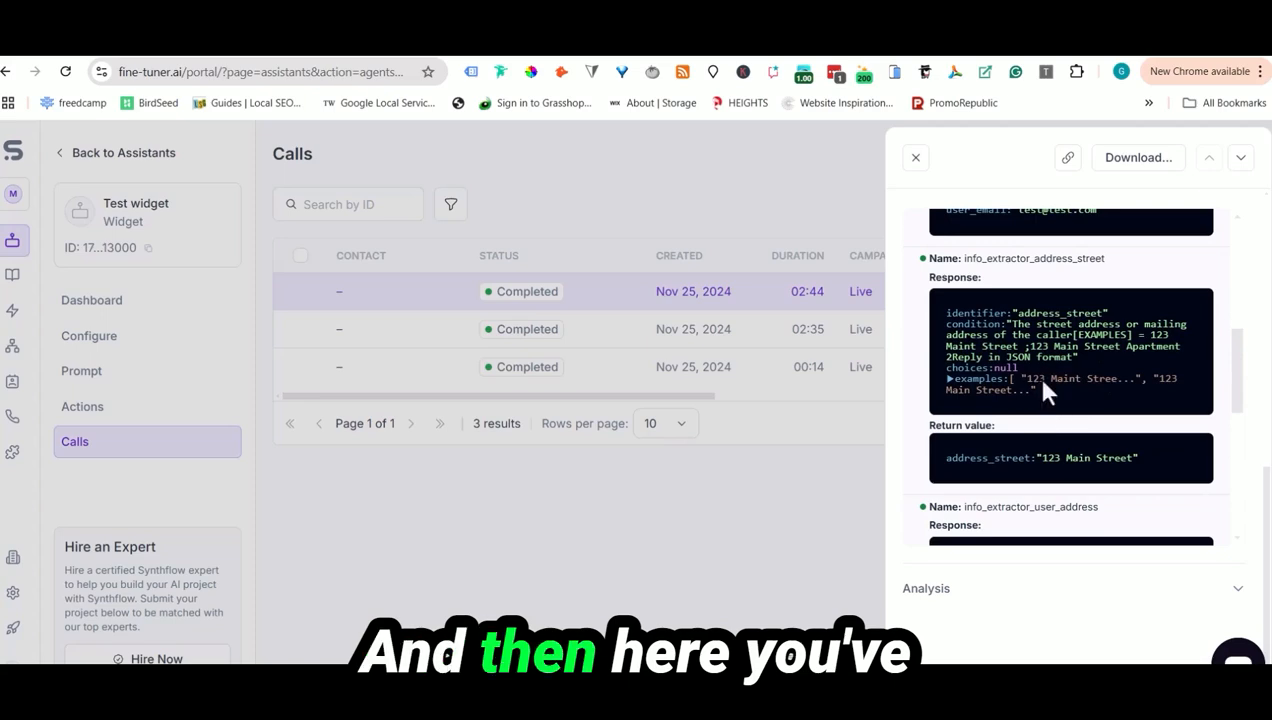
pyautogui.scroll(-2, 1114, 433)
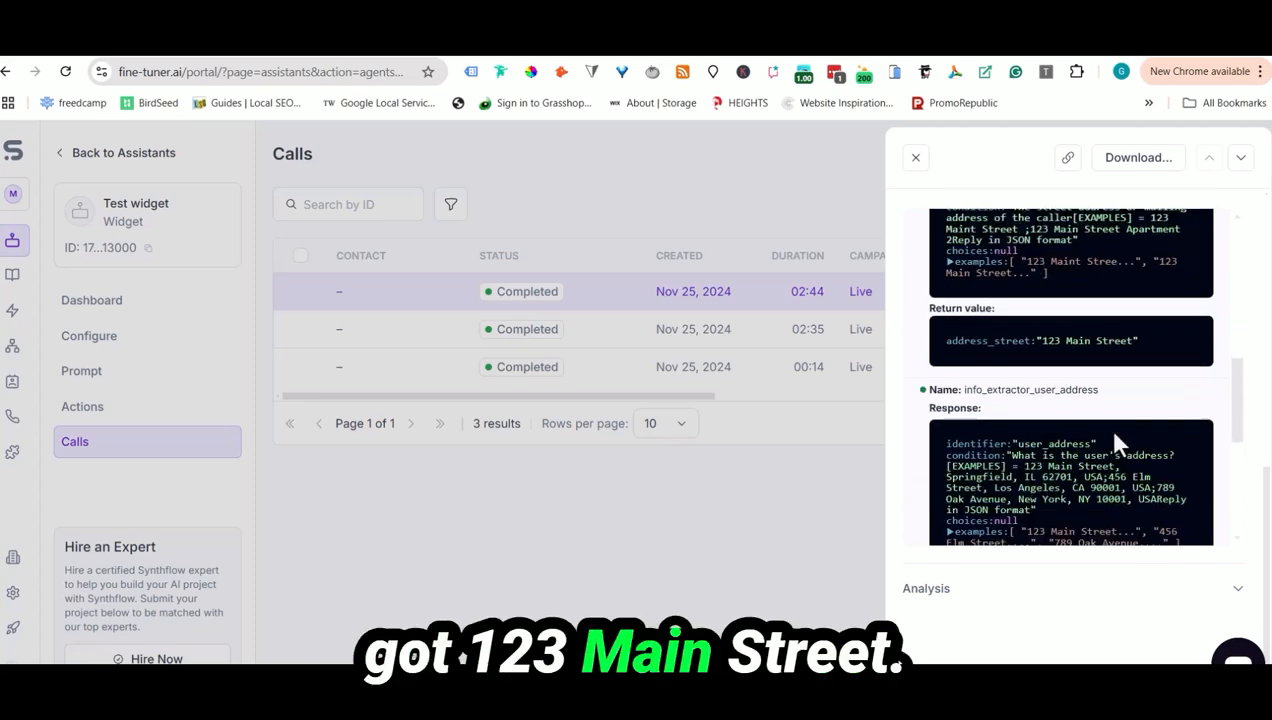
pyautogui.scroll(-2, 1110, 400)
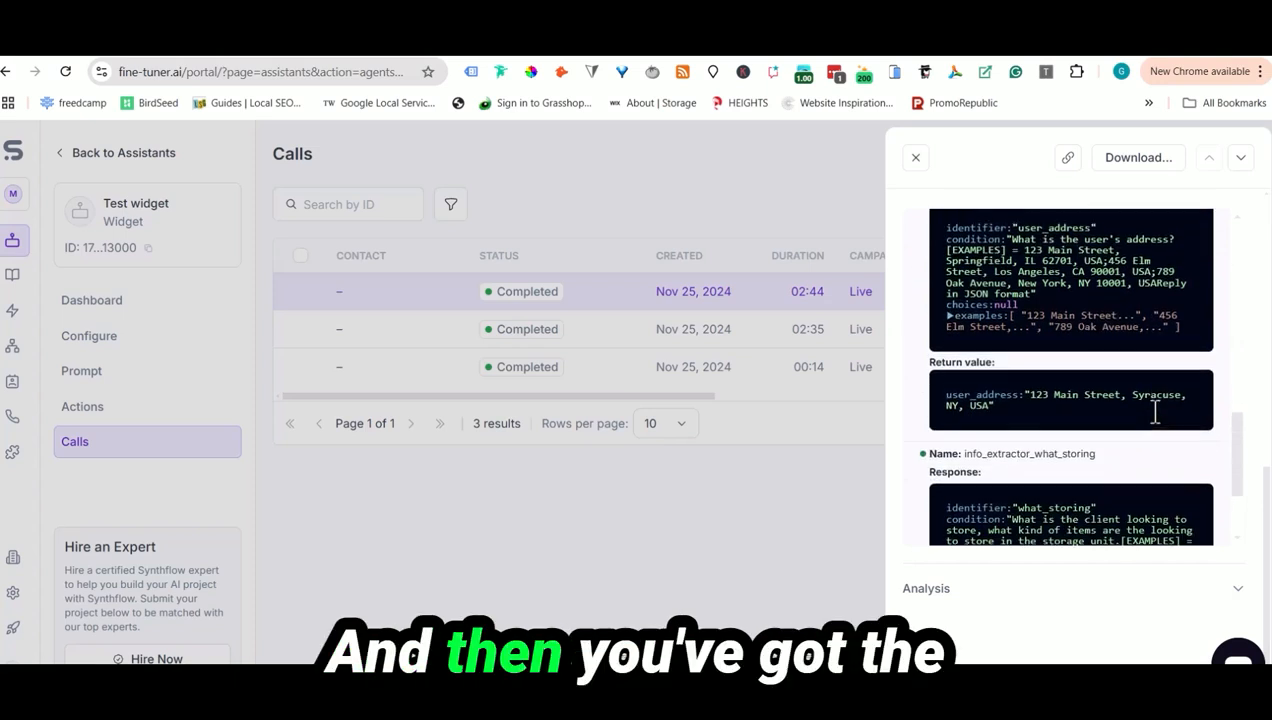
pyautogui.scroll(2, 1110, 440)
pyautogui.scroll(-2, 1108, 480)
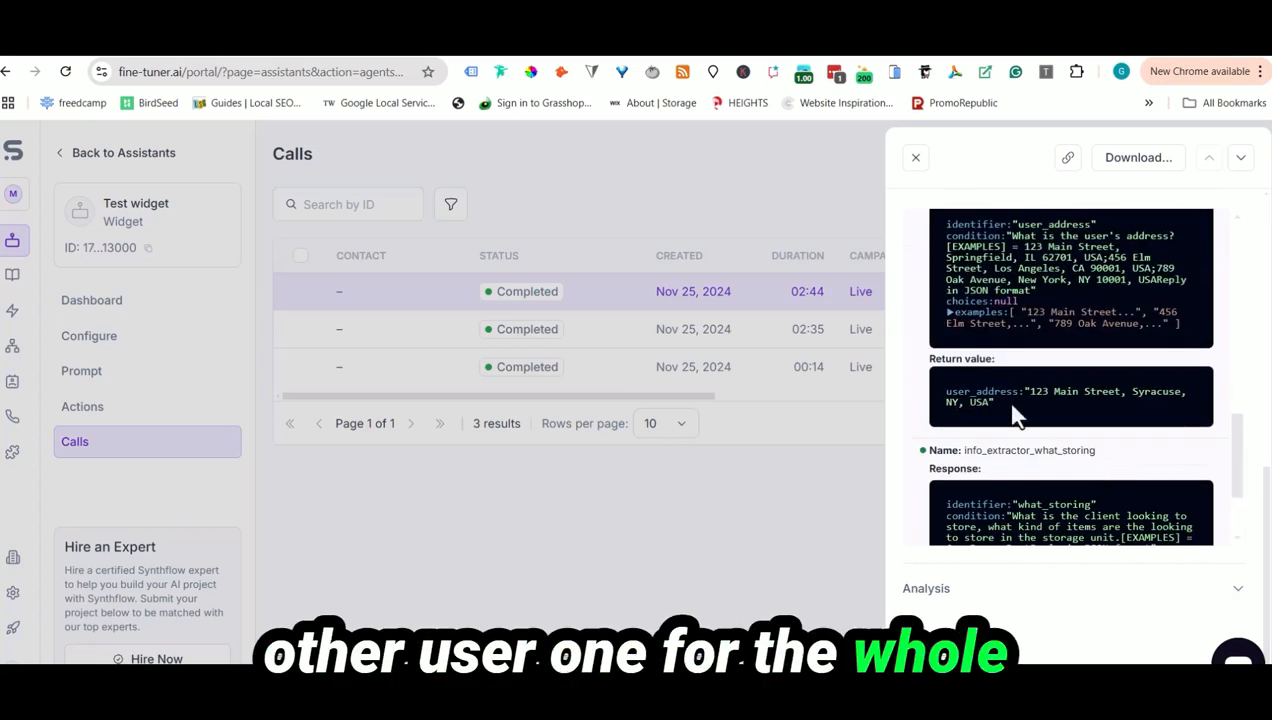
pyautogui.scroll(-2, 1150, 418)
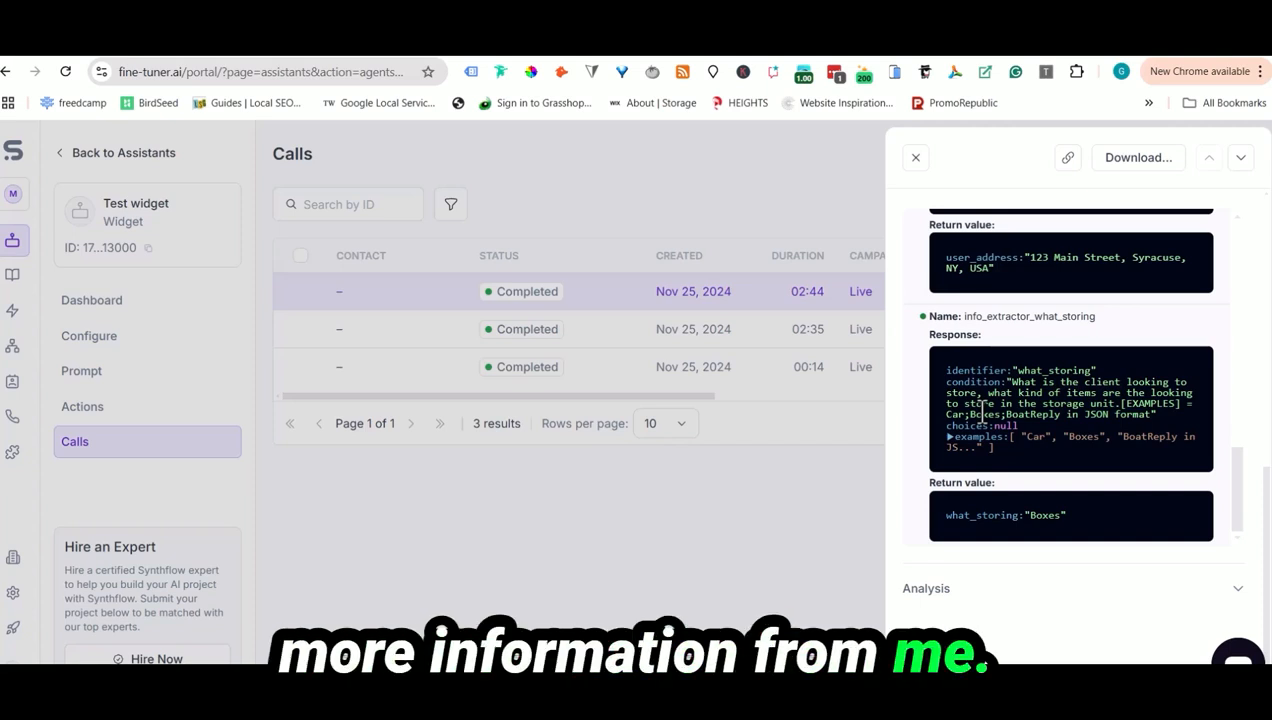
pyautogui.scroll(5, 918, 412)
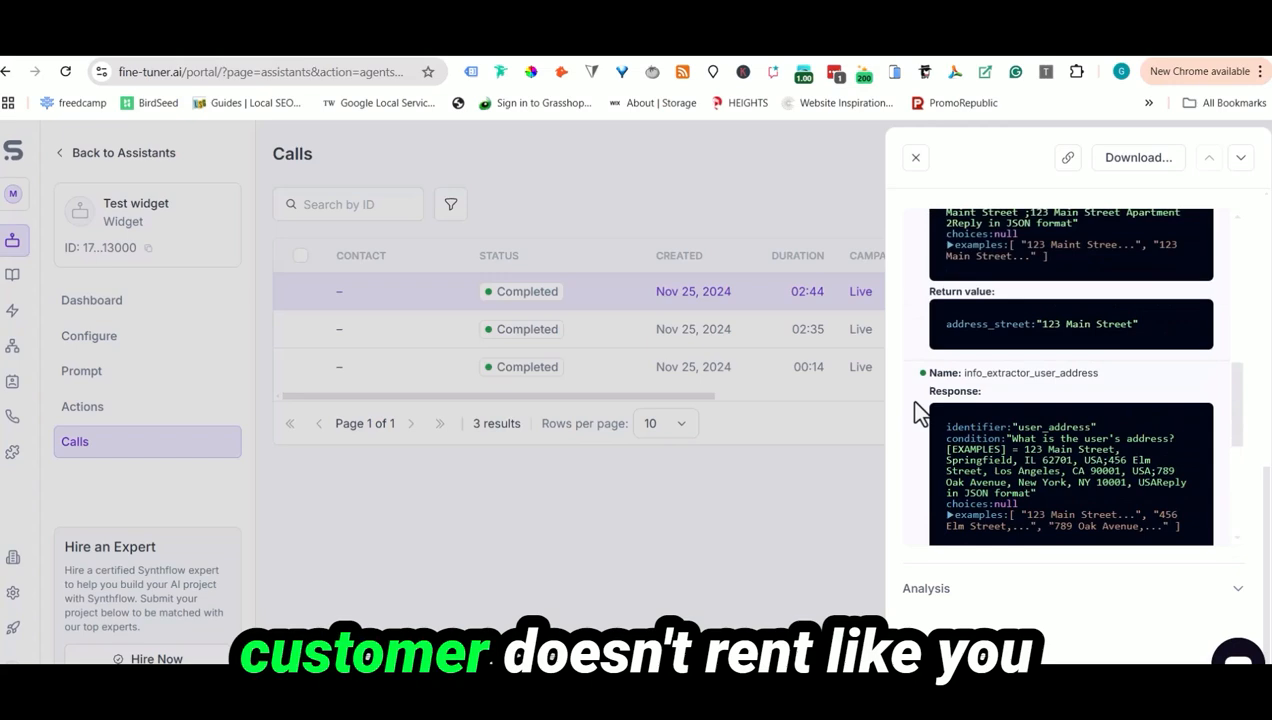
pyautogui.scroll(-5, 918, 412)
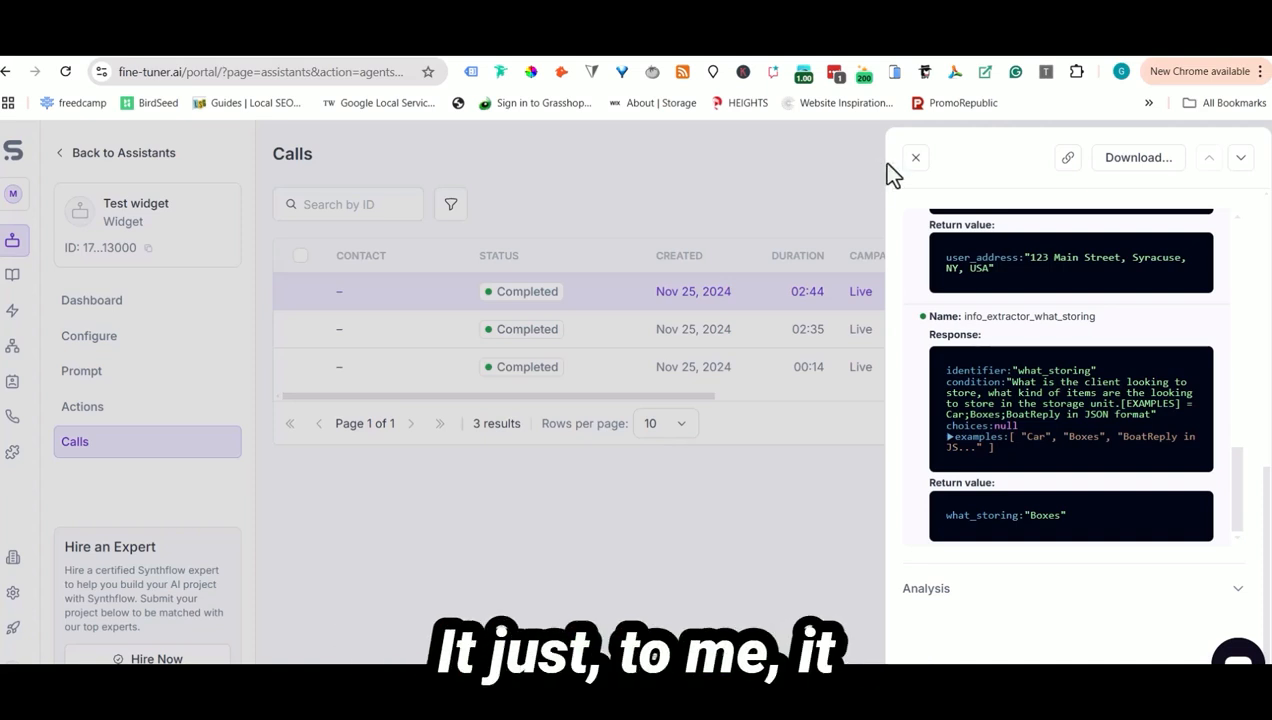
pyautogui.click(916, 160)
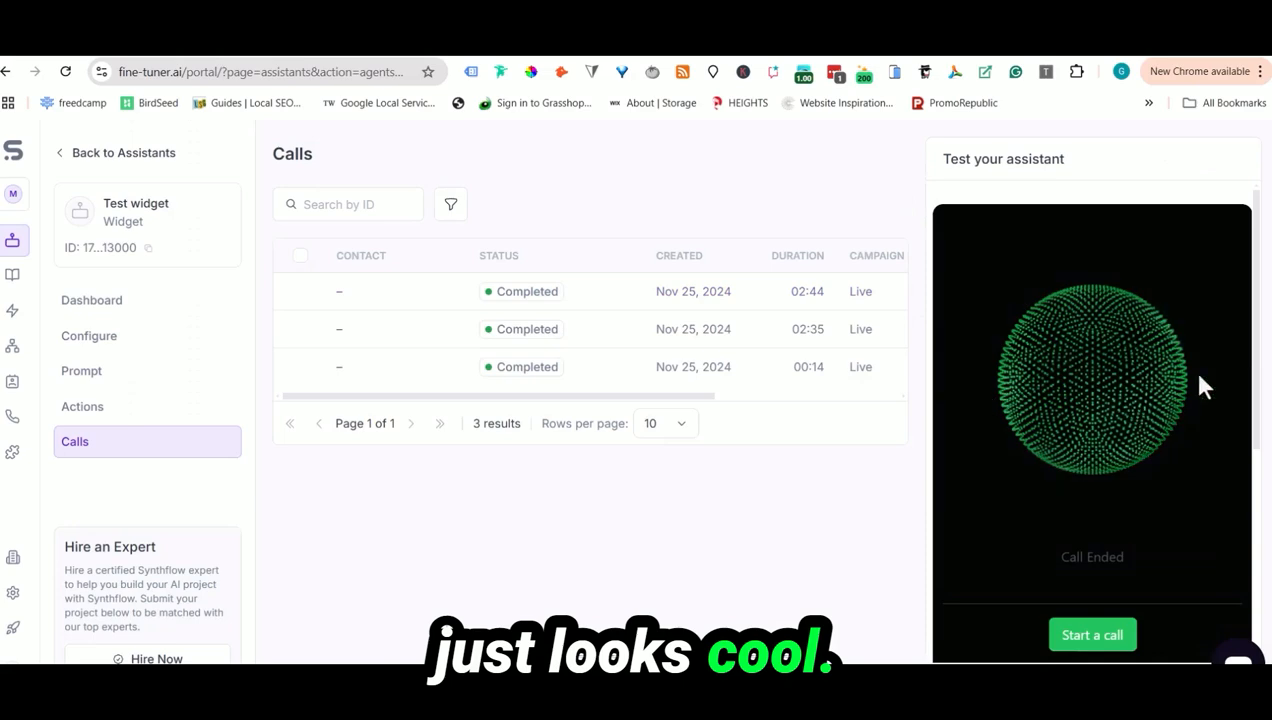